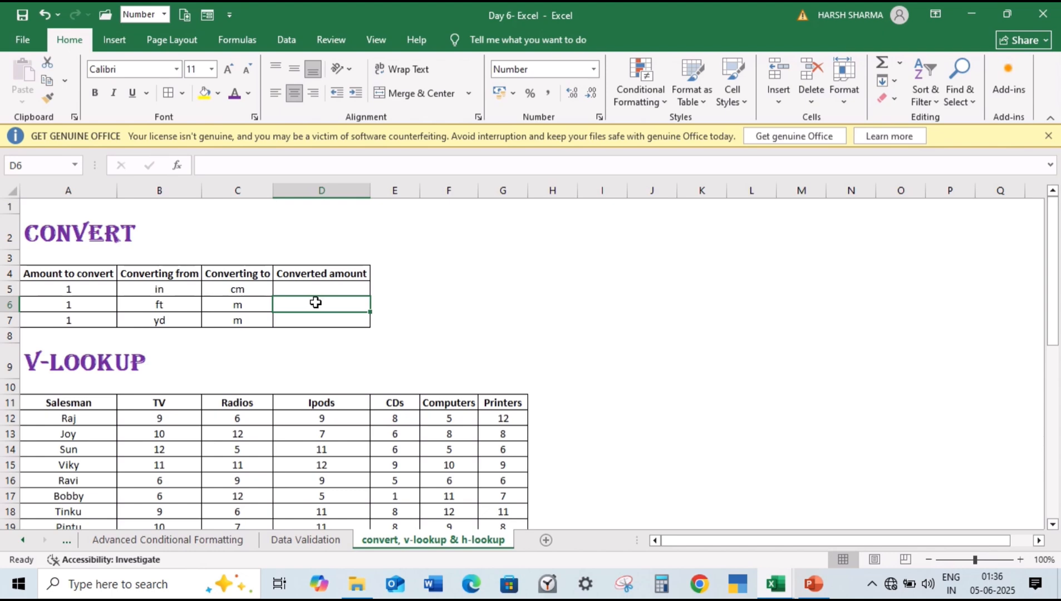
Step: Enter the formula =CONVERT(A5,B5,C5) in cell D5 to convert the amount from inches to centimetres
{"action": "left_click", "coordinate": [111, 290]}
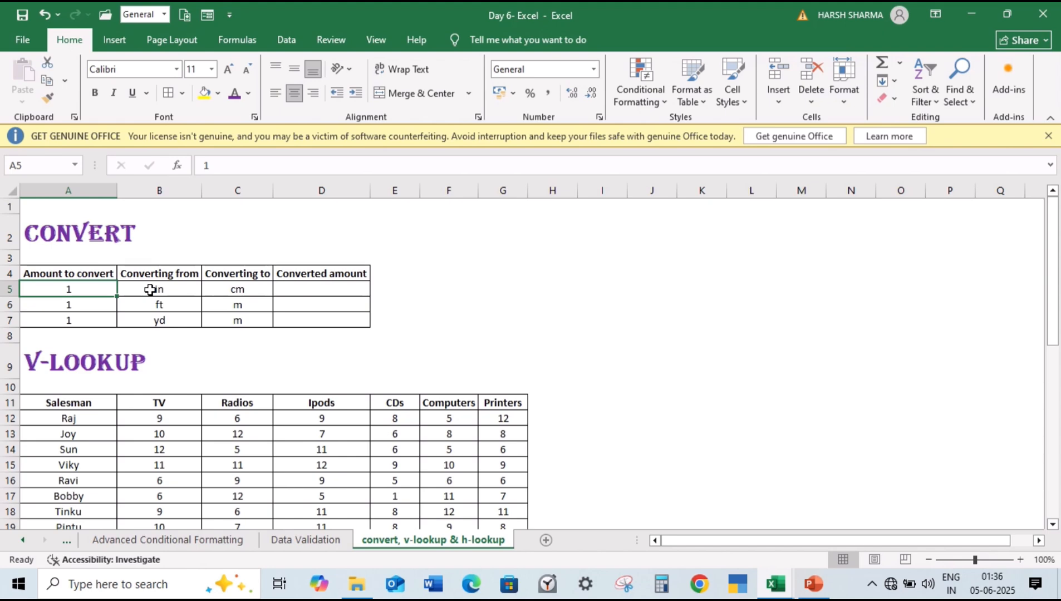
{"action": "left_click", "coordinate": [339, 291]}
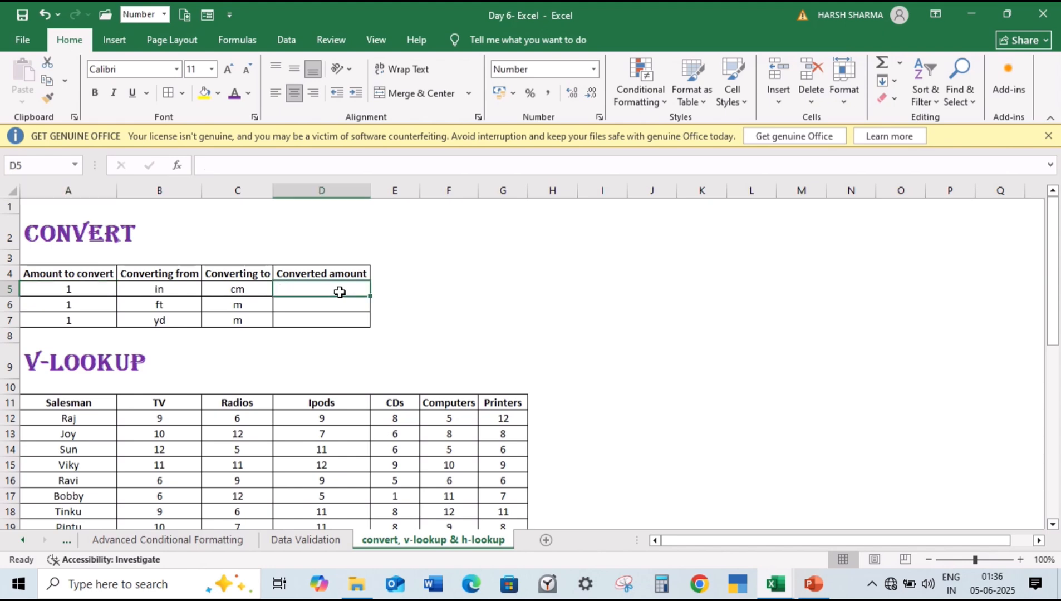
{"action": "type", "text": "=CONVERT"}
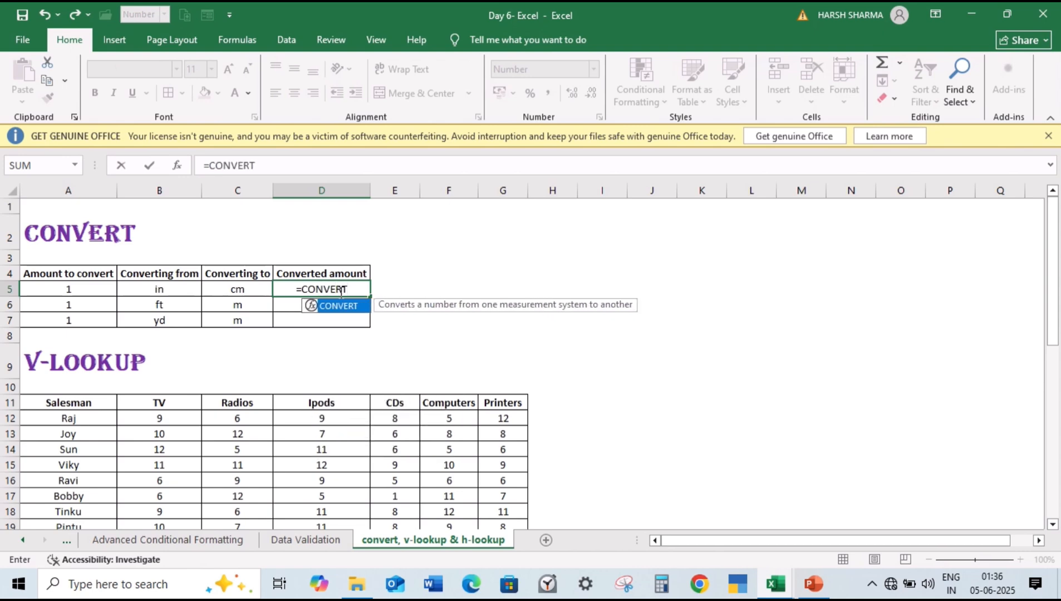
{"action": "key", "text": "Tab"}
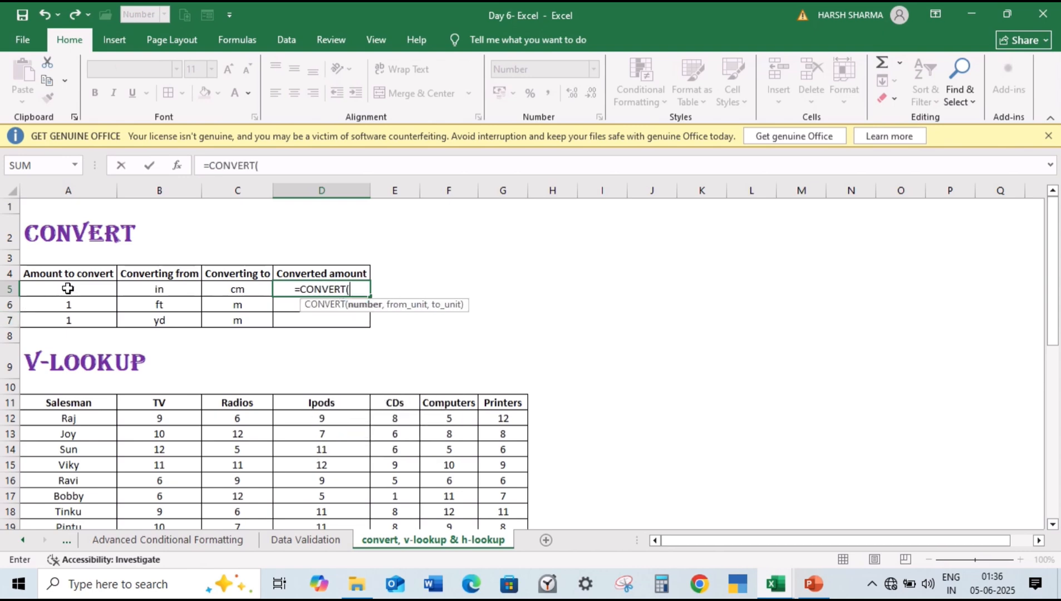
{"action": "left_click", "coordinate": [67, 288]}
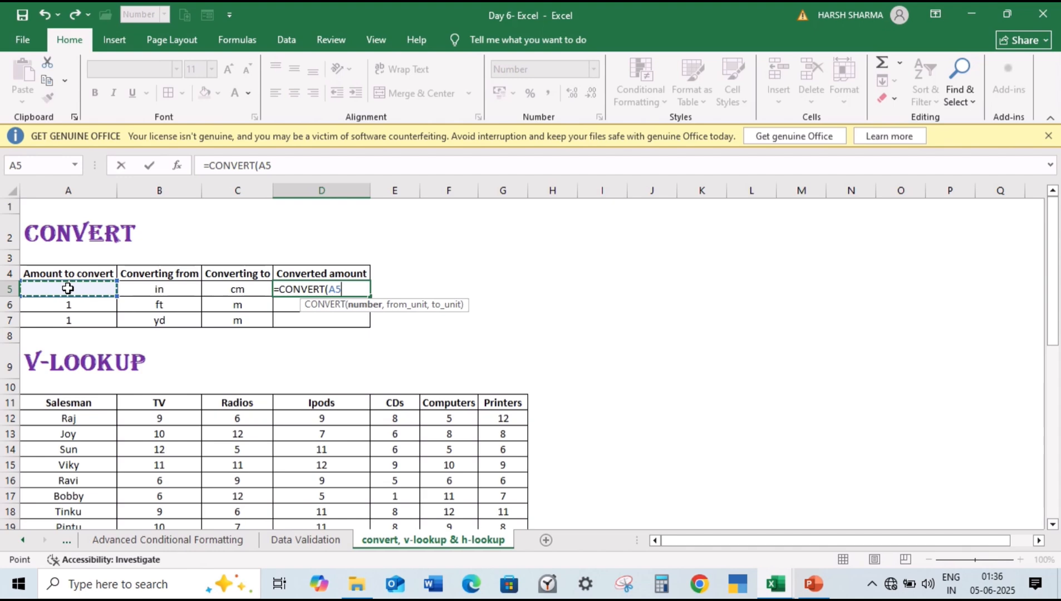
{"action": "type", "text": ","}
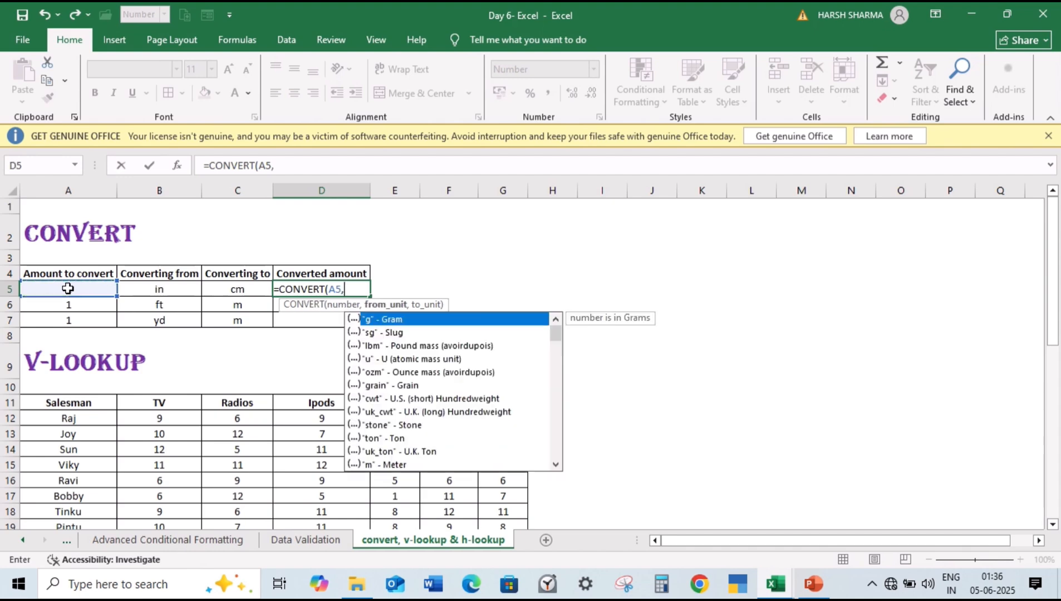
{"action": "left_click", "coordinate": [163, 289]}
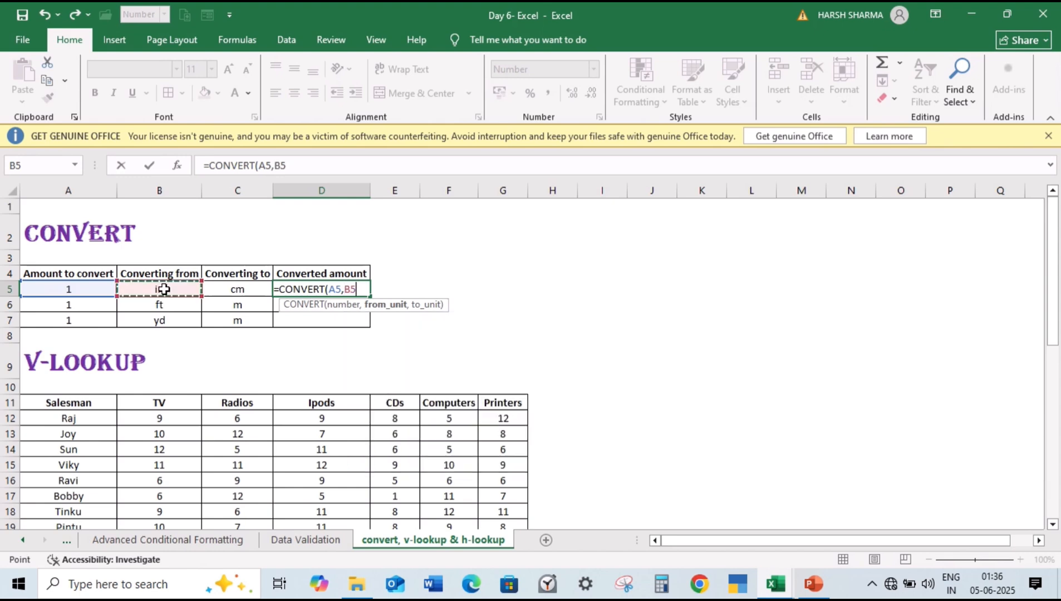
{"action": "type", "text": ","}
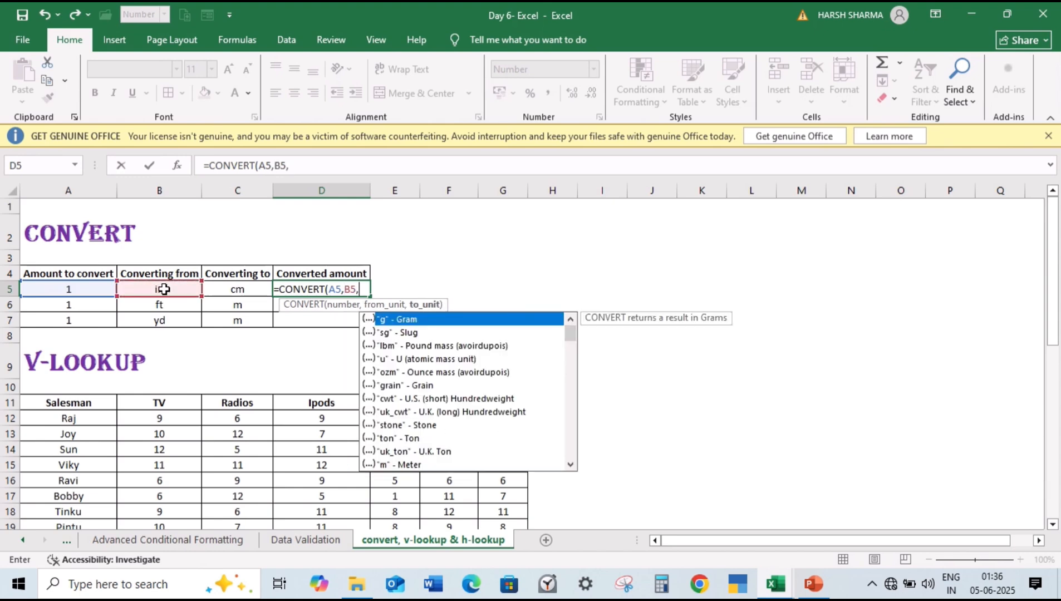
{"action": "left_click", "coordinate": [236, 289]}
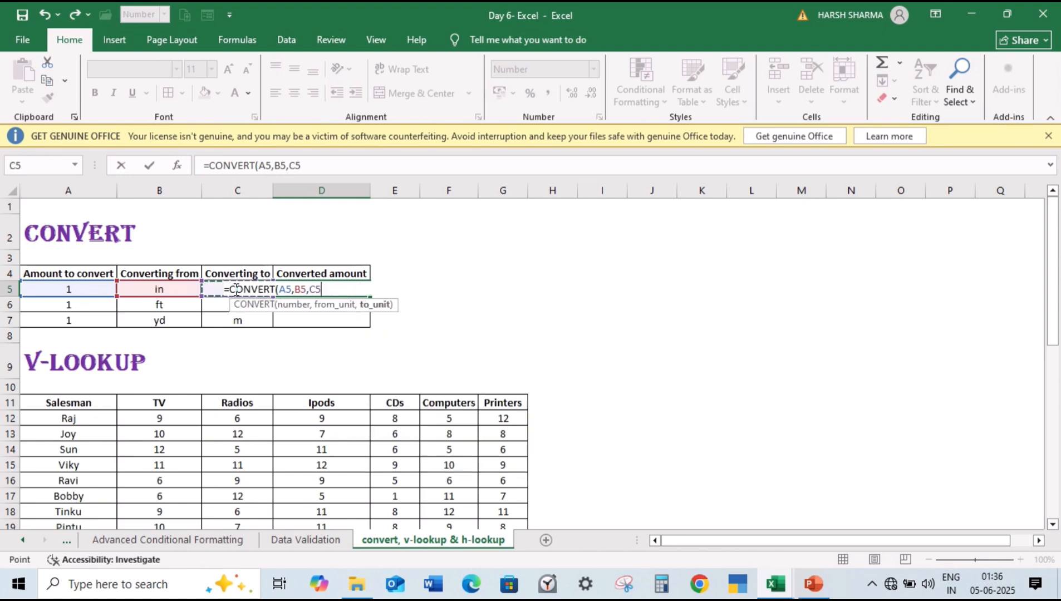
{"action": "type", "text": ")"}
{"action": "key", "text": "Return"}
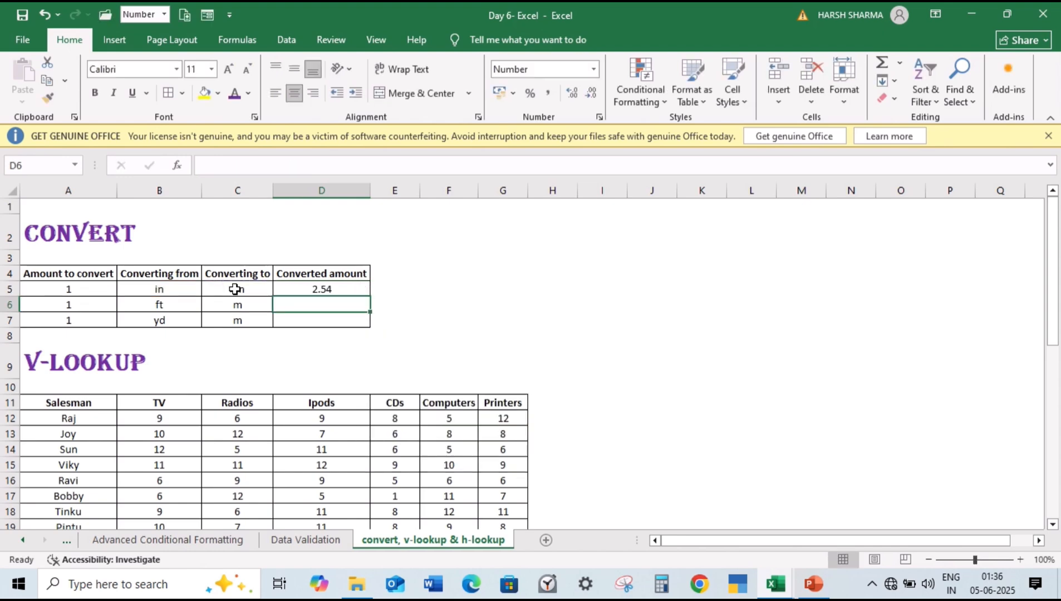
Step: Fill the conversion formula from D5 down through D7 and review the fill options and D5's cell references
{"action": "left_click", "coordinate": [361, 287]}
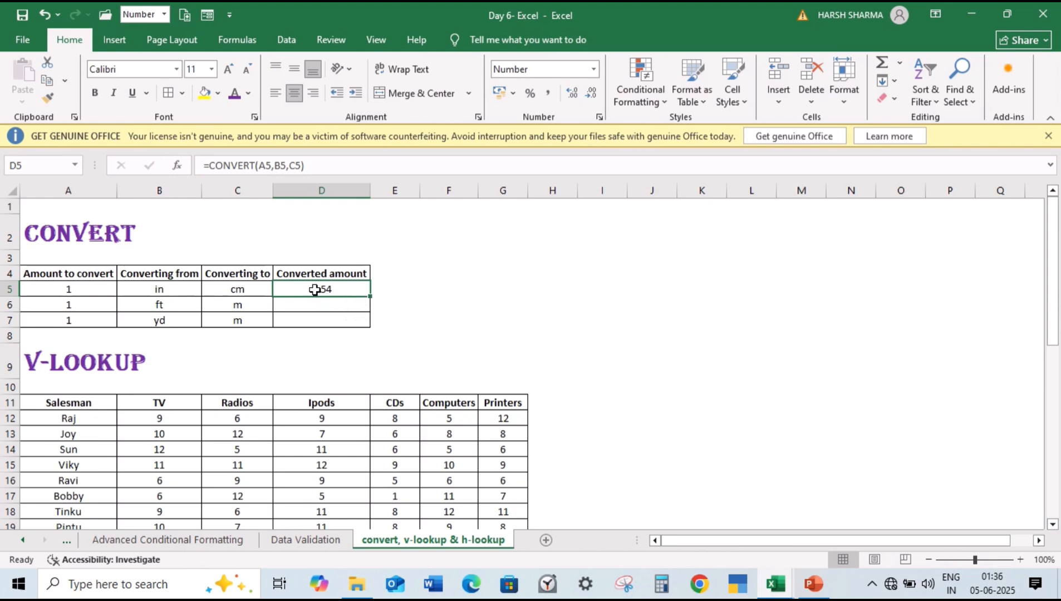
{"action": "double_click", "coordinate": [370, 298]}
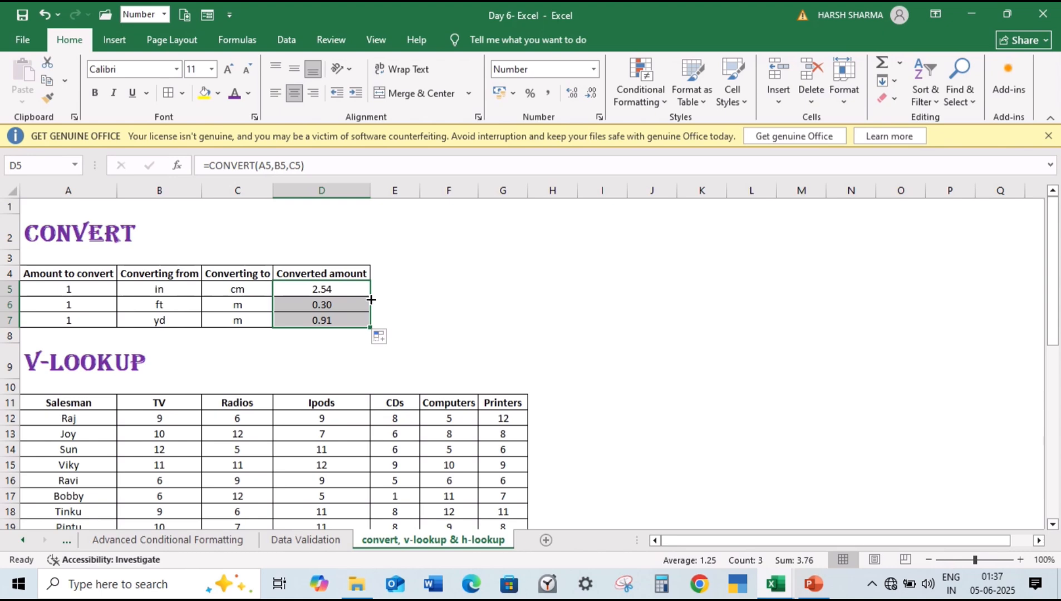
{"action": "left_click", "coordinate": [379, 338]}
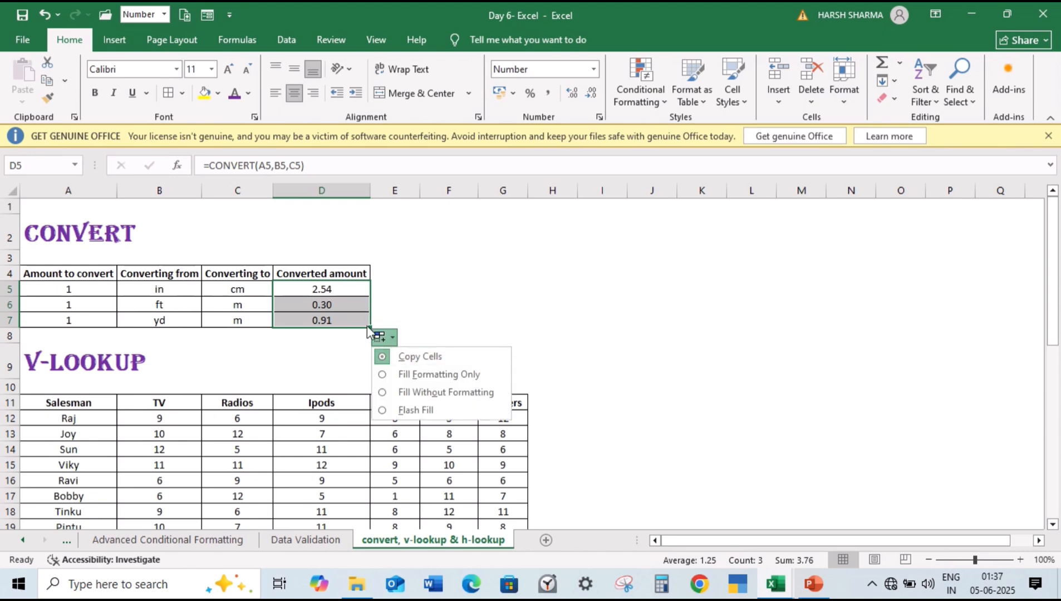
{"action": "left_click", "coordinate": [347, 288]}
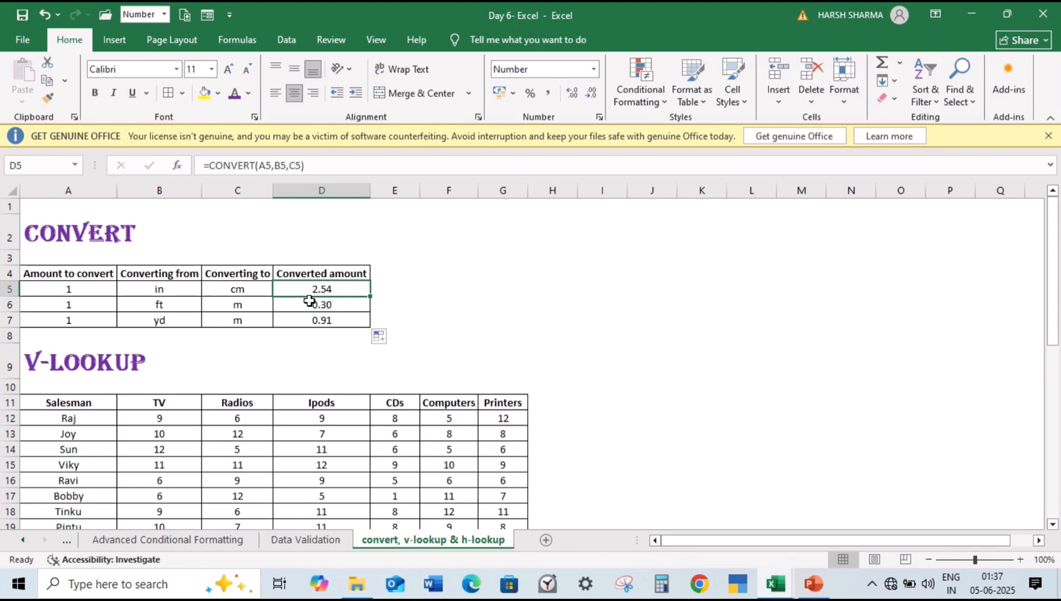
{"action": "left_click_drag", "start_coordinate": [346, 303], "coordinate": [347, 321]}
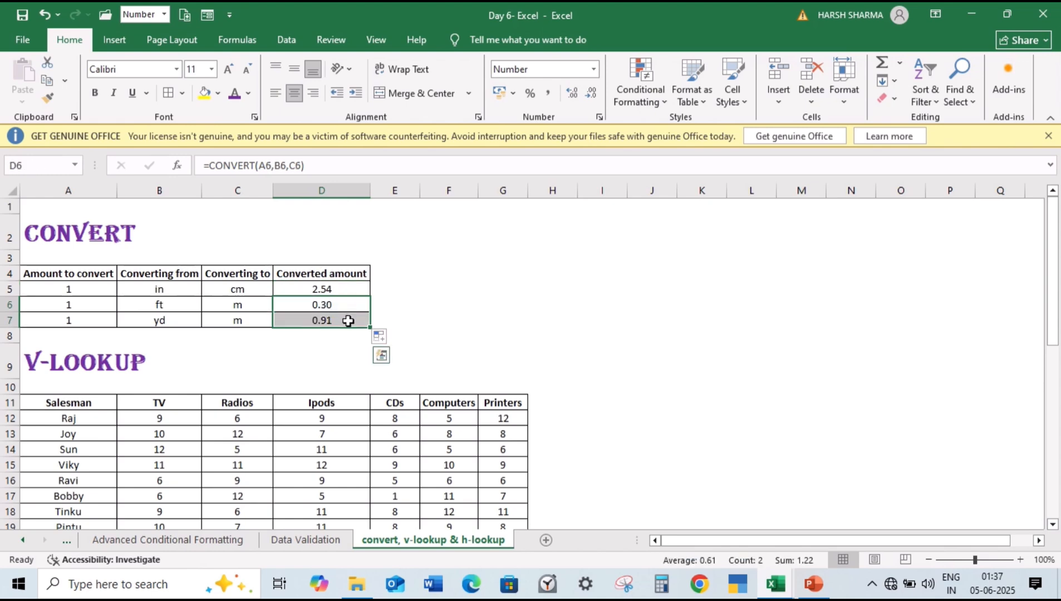
{"action": "left_click", "coordinate": [350, 290]}
{"action": "double_click", "coordinate": [352, 291]}
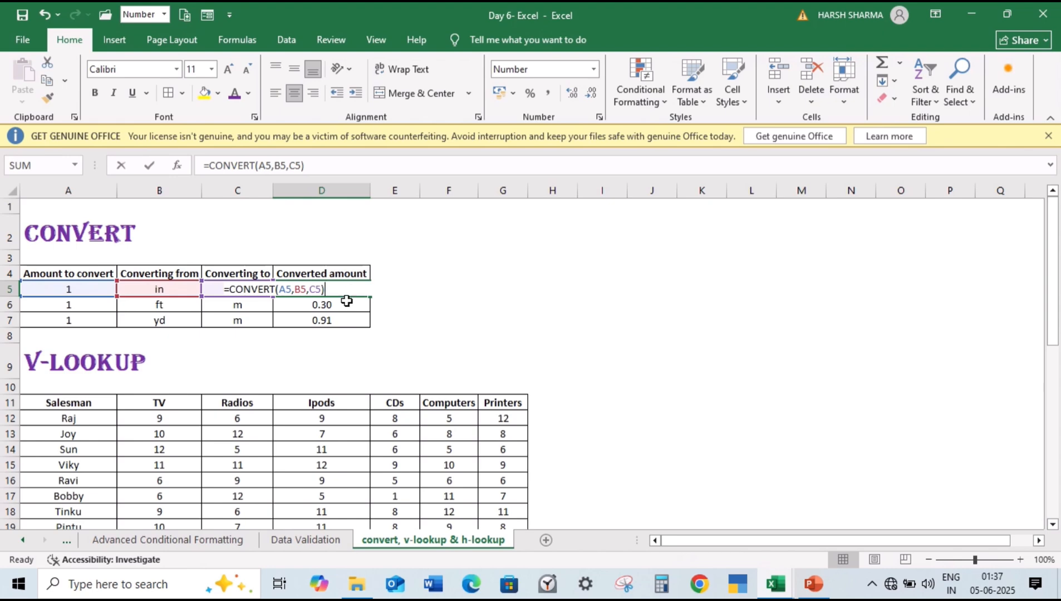
{"action": "key", "text": "ctrl+Return"}
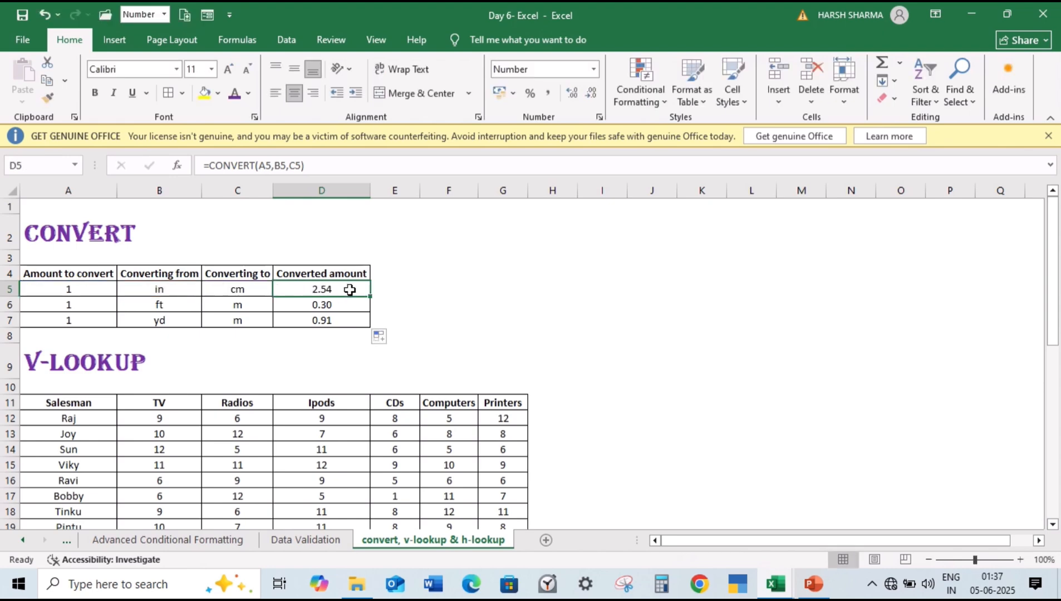
Step: Try the Fill Formatting Only option on the converted amounts in D5:D7 and undo the fill
{"action": "left_click_drag", "start_coordinate": [350, 290], "coordinate": [351, 315]}
{"action": "left_click", "coordinate": [382, 337]}
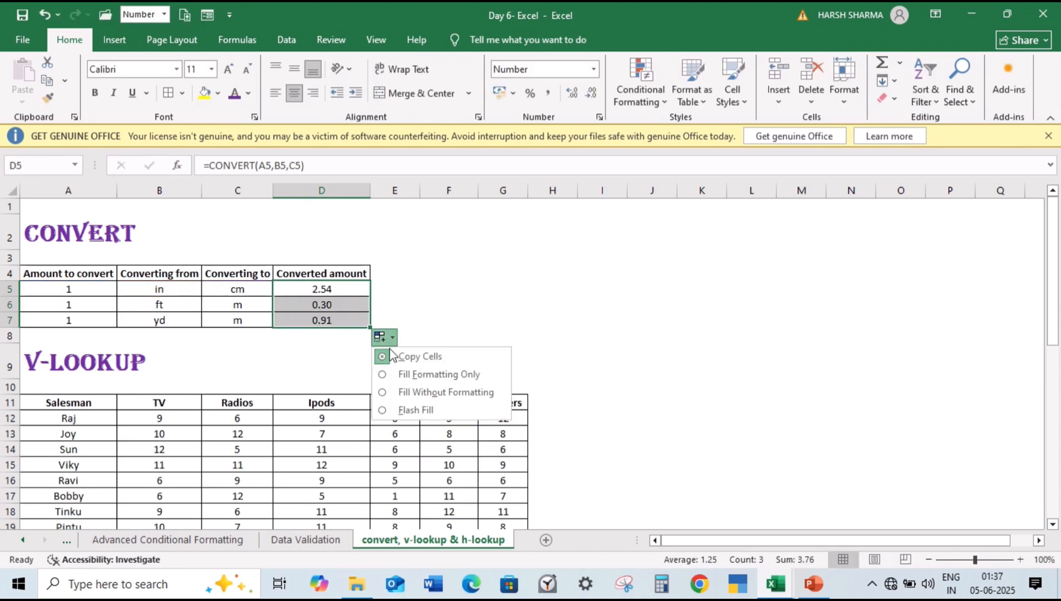
{"action": "left_click", "coordinate": [415, 374]}
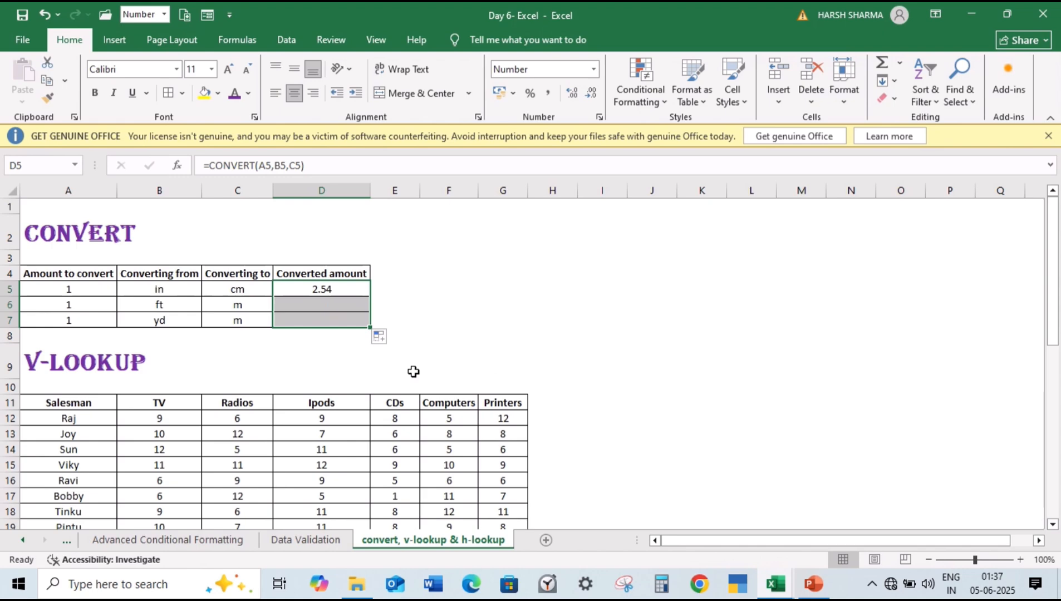
{"action": "key", "text": "ctrl+z"}
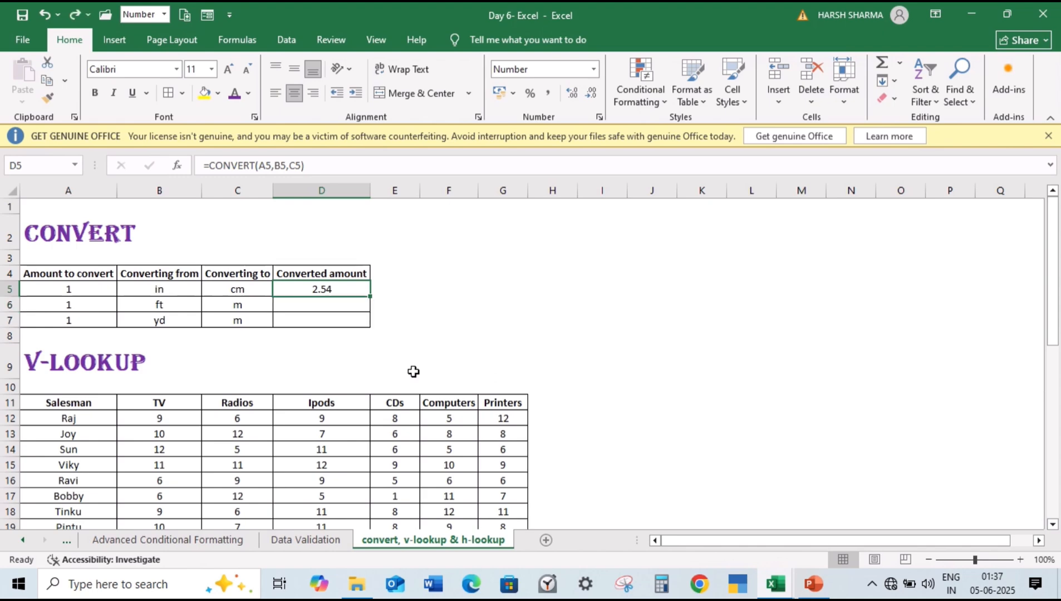
Step: Fill the D5 conversion formula down through D7 with the Copy Cells option and check the formulas in D5 and D6
{"action": "left_click_drag", "start_coordinate": [367, 302], "coordinate": [370, 323]}
{"action": "left_click", "coordinate": [386, 339]}
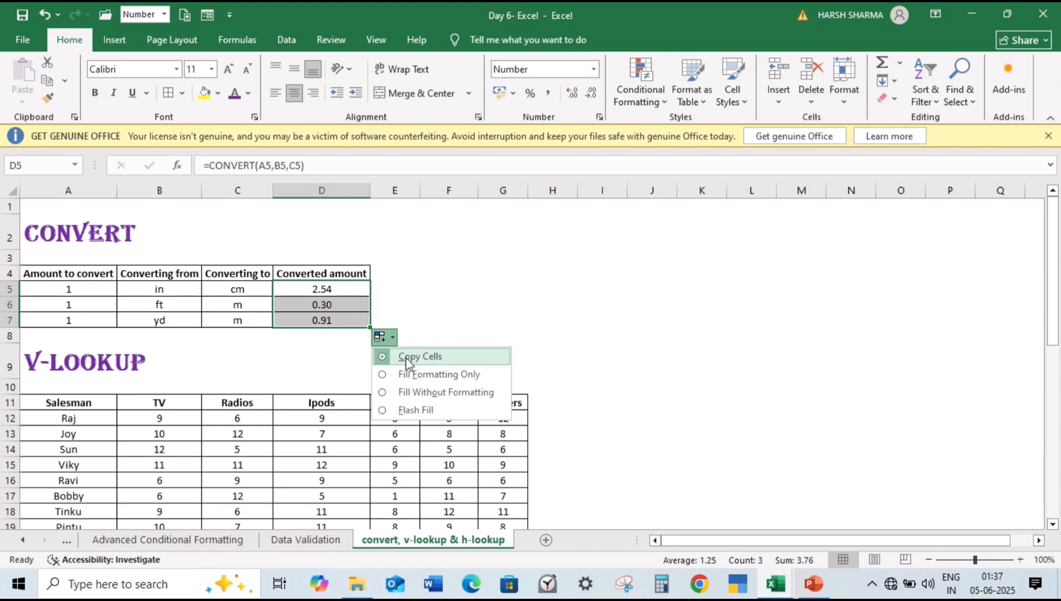
{"action": "left_click", "coordinate": [407, 358]}
{"action": "left_click", "coordinate": [335, 289]}
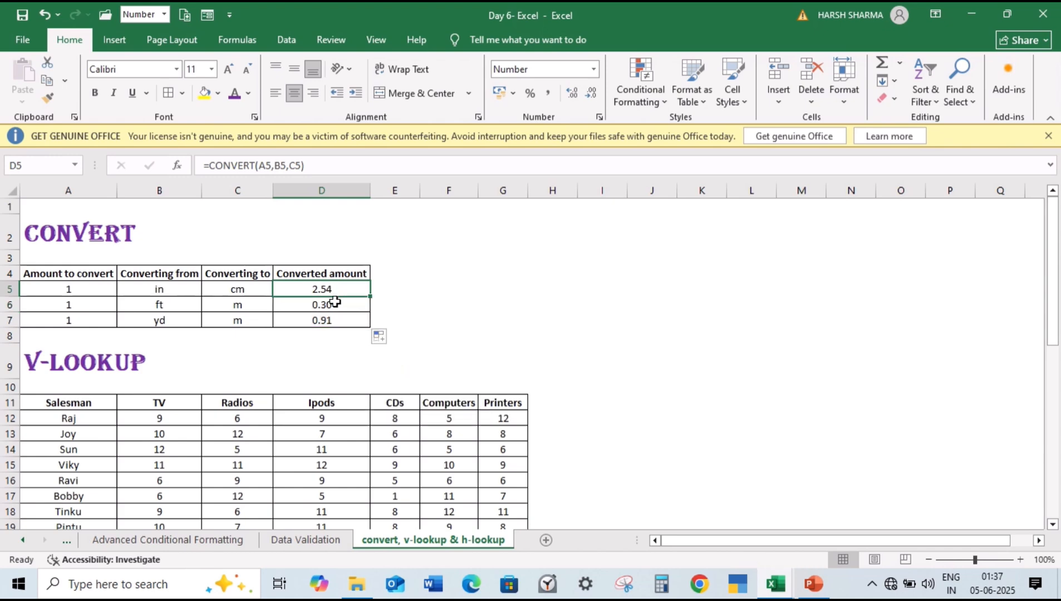
{"action": "left_click", "coordinate": [334, 302]}
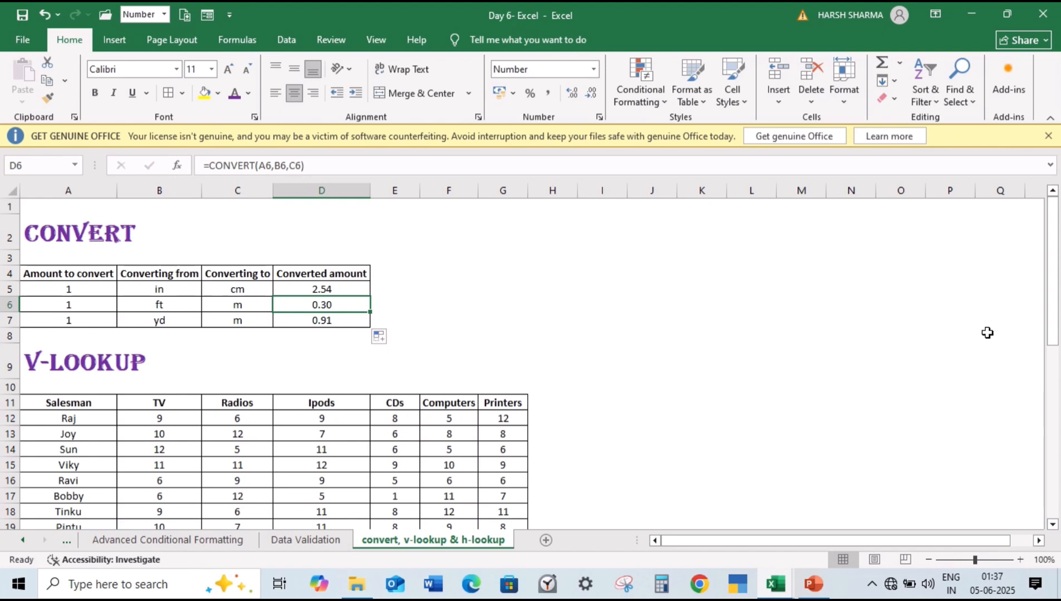
Step: Examine the V-LOOKUP section's Salesman column in A11:A19 and the empty lookup table in A21:G22
{"action": "left_click_drag", "start_coordinate": [1051, 281], "coordinate": [1059, 342]}
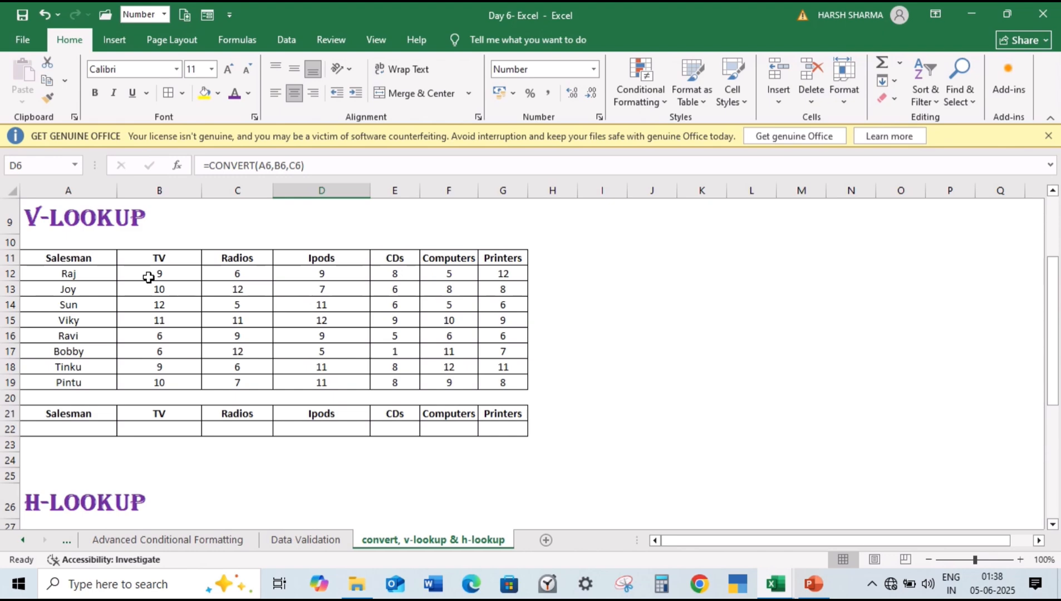
{"action": "left_click_drag", "start_coordinate": [90, 255], "coordinate": [98, 386]}
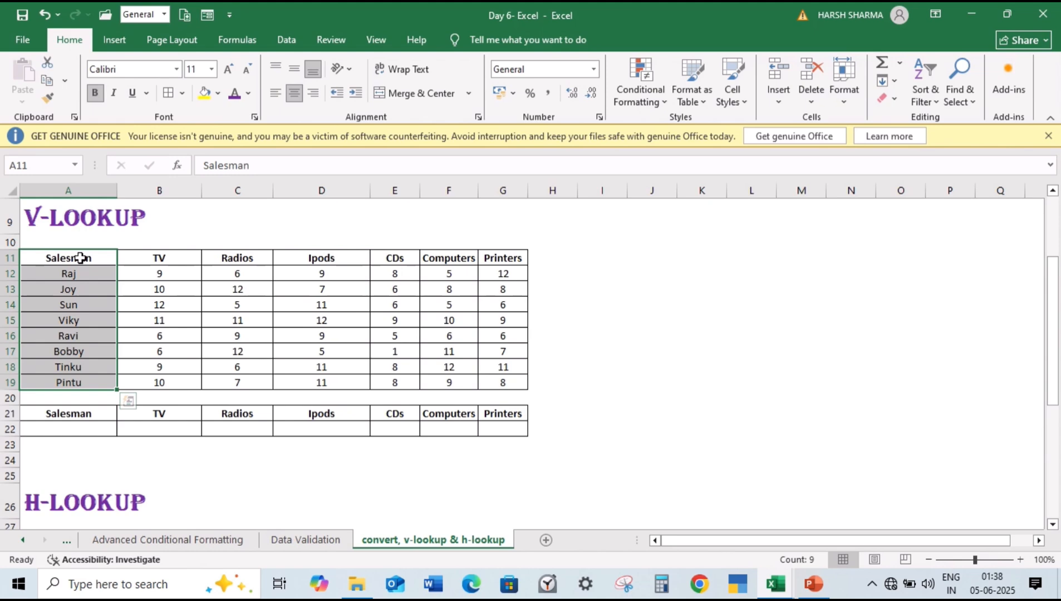
{"action": "left_click_drag", "start_coordinate": [80, 258], "coordinate": [91, 400]}
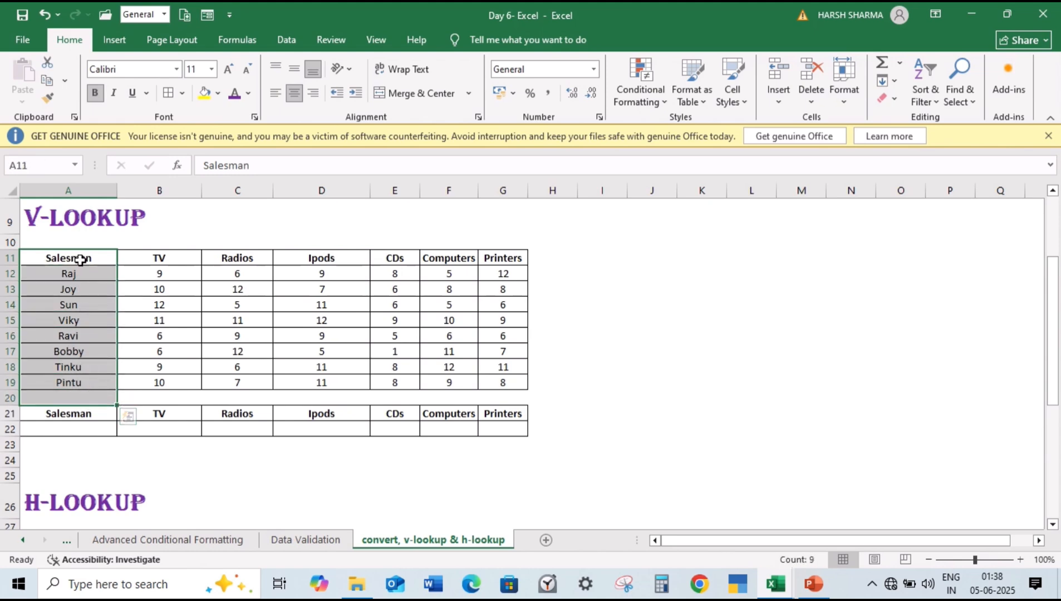
{"action": "left_click_drag", "start_coordinate": [81, 256], "coordinate": [92, 383]}
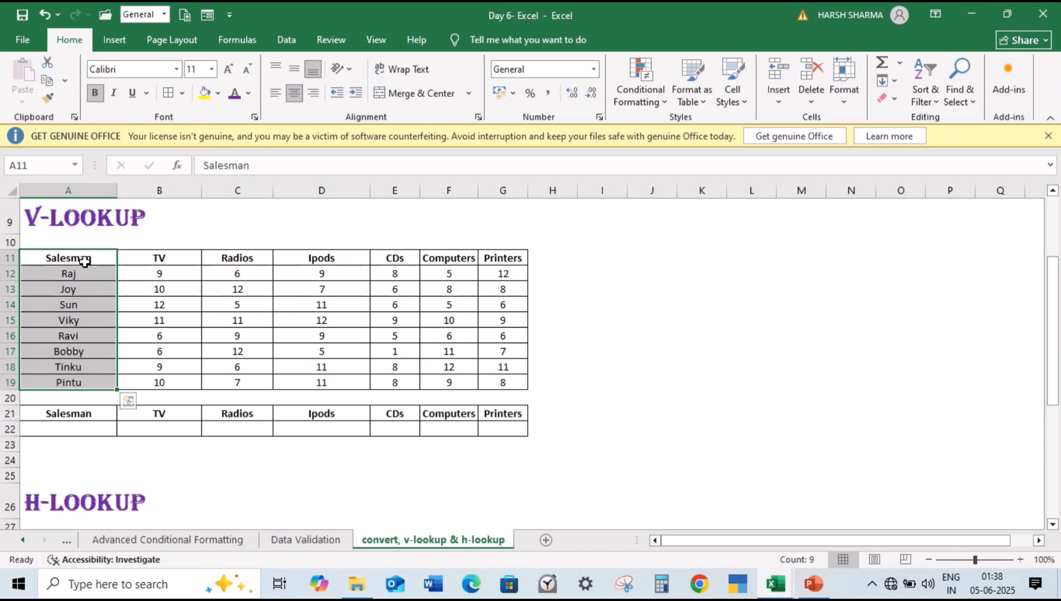
{"action": "left_click_drag", "start_coordinate": [83, 262], "coordinate": [78, 372]}
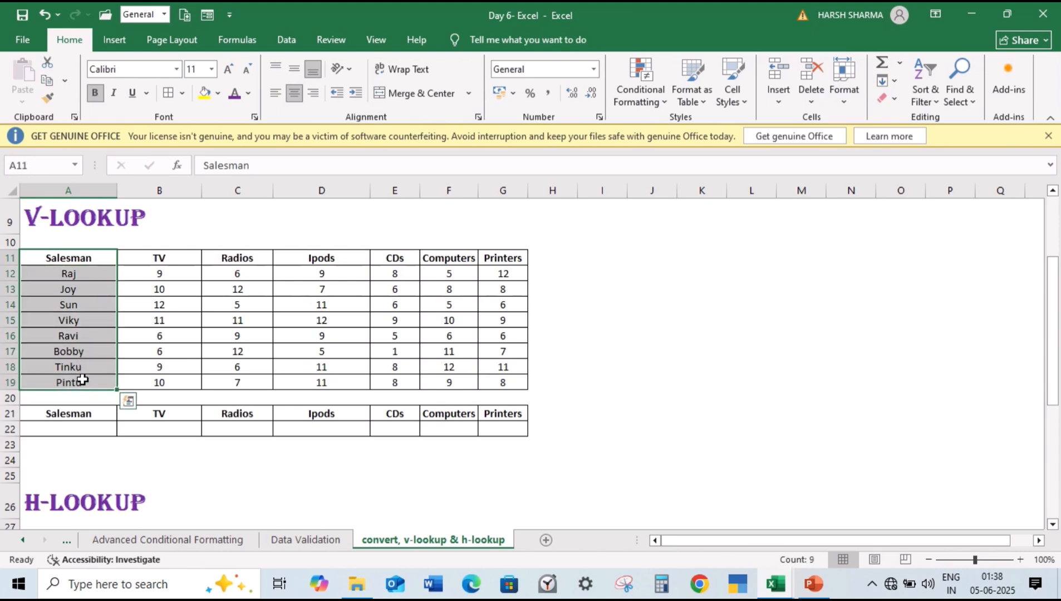
{"action": "left_click", "coordinate": [85, 275]}
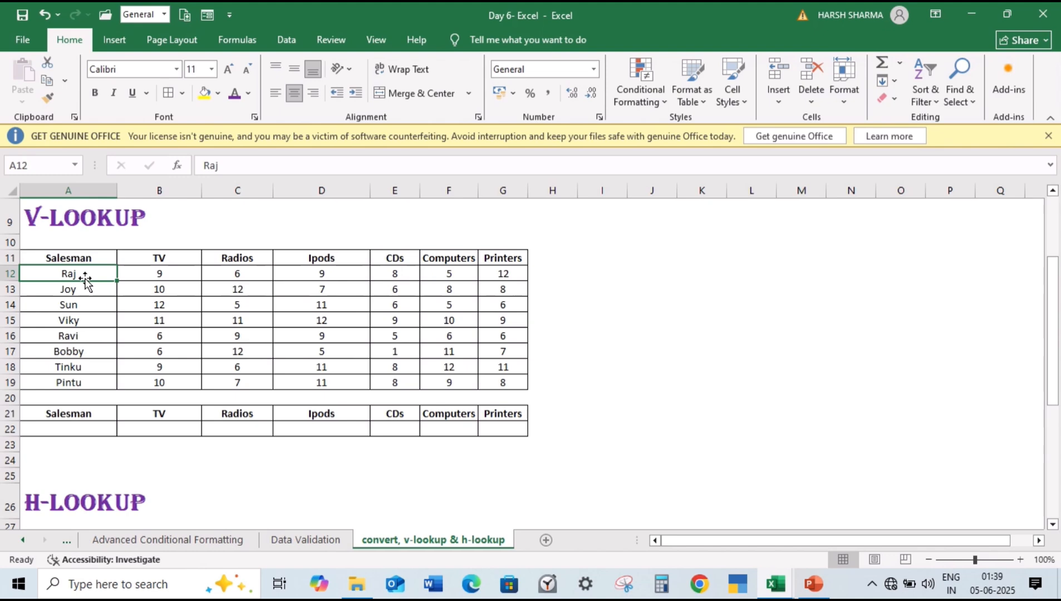
{"action": "left_click_drag", "start_coordinate": [93, 258], "coordinate": [95, 384]}
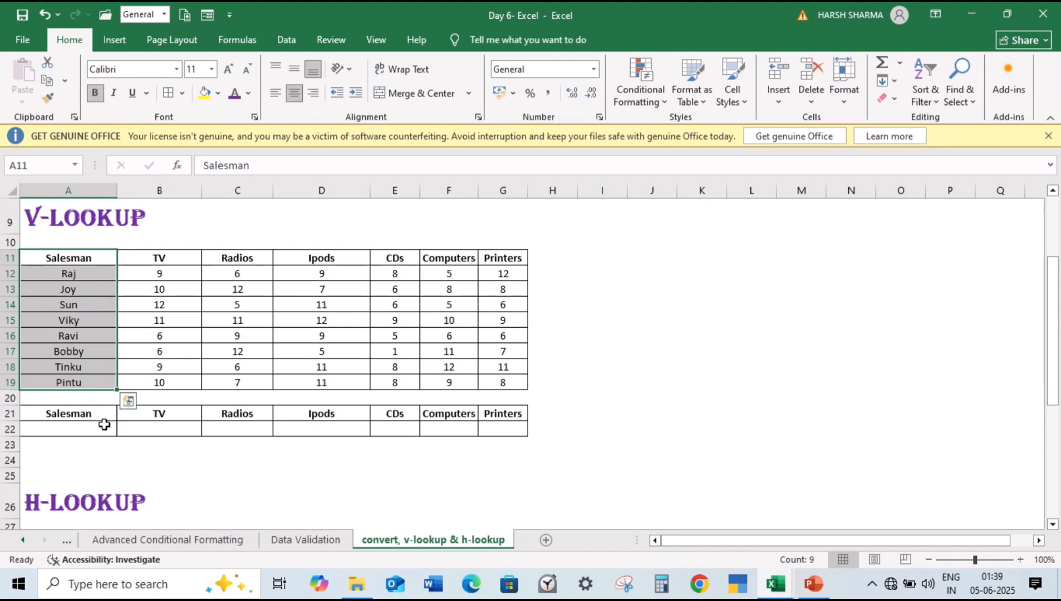
{"action": "left_click_drag", "start_coordinate": [97, 413], "coordinate": [513, 428]}
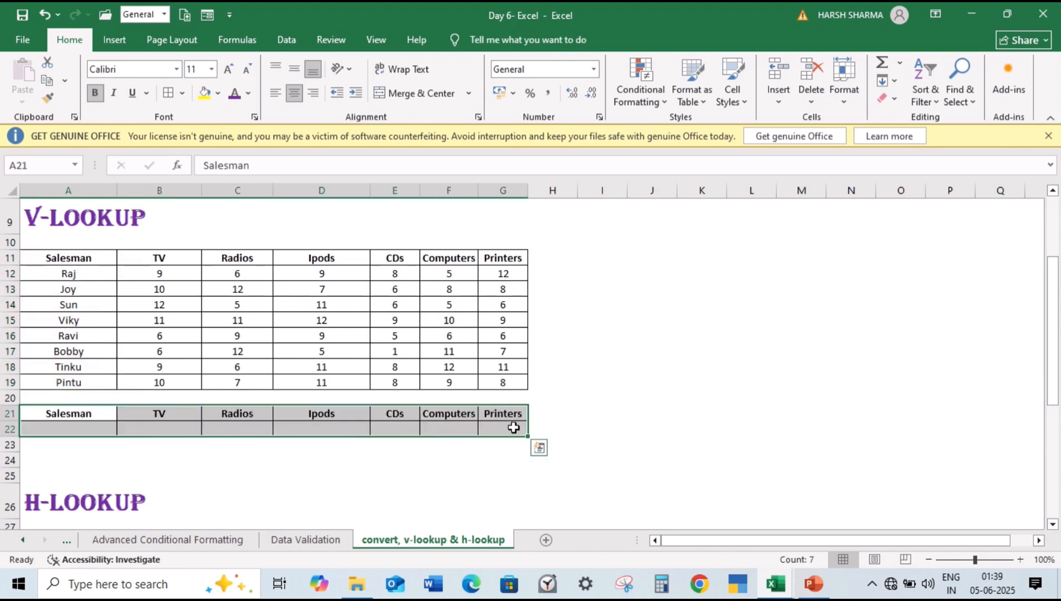
Step: Add a data validation list to cell A22 using the Salesman column A11:A19 as the source
{"action": "left_click", "coordinate": [87, 431]}
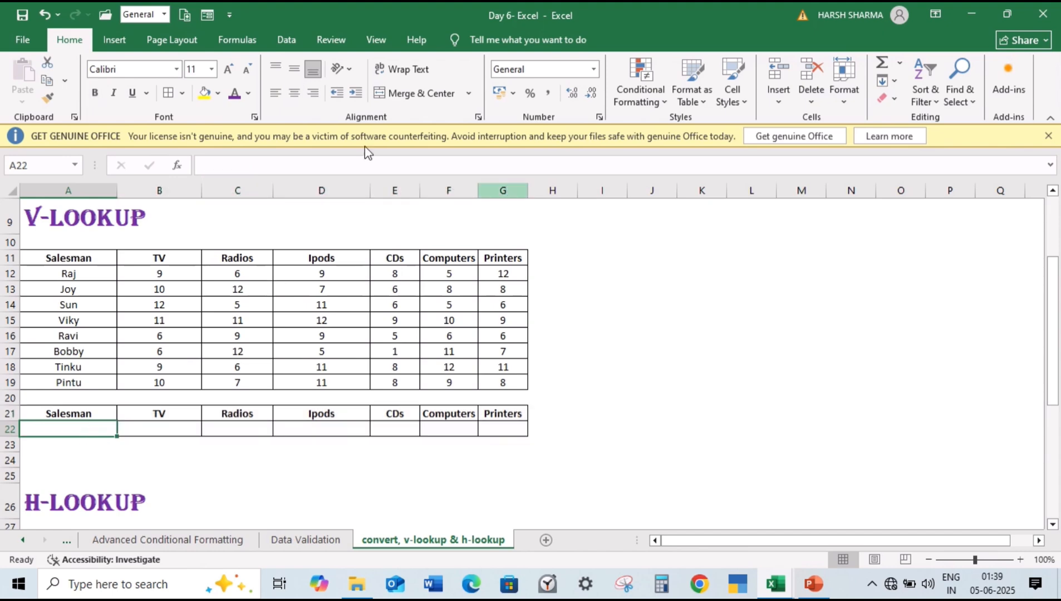
{"action": "left_click", "coordinate": [286, 40]}
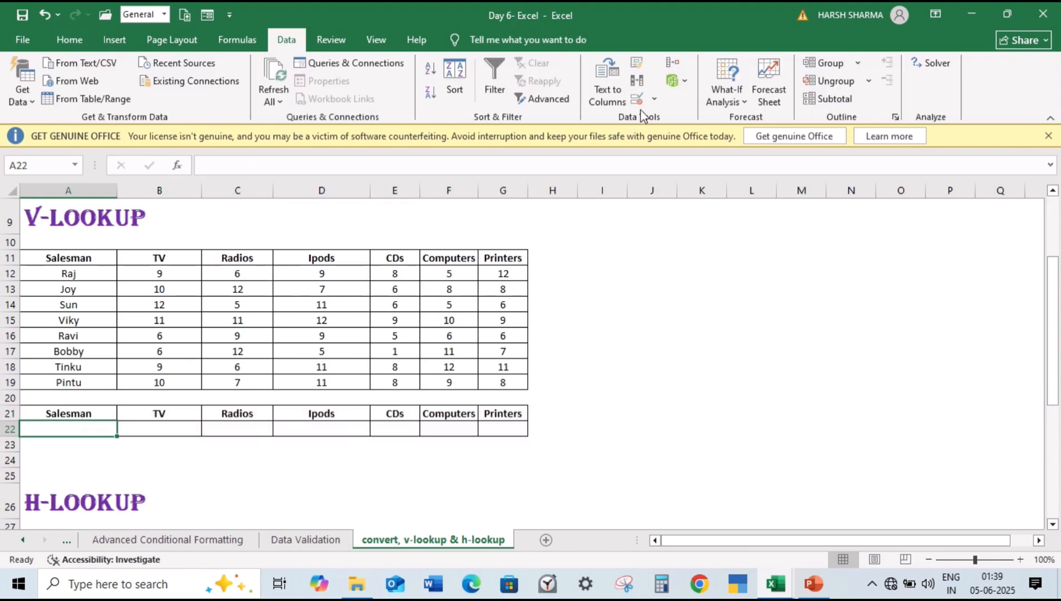
{"action": "left_click", "coordinate": [654, 99]}
{"action": "left_click", "coordinate": [665, 117]}
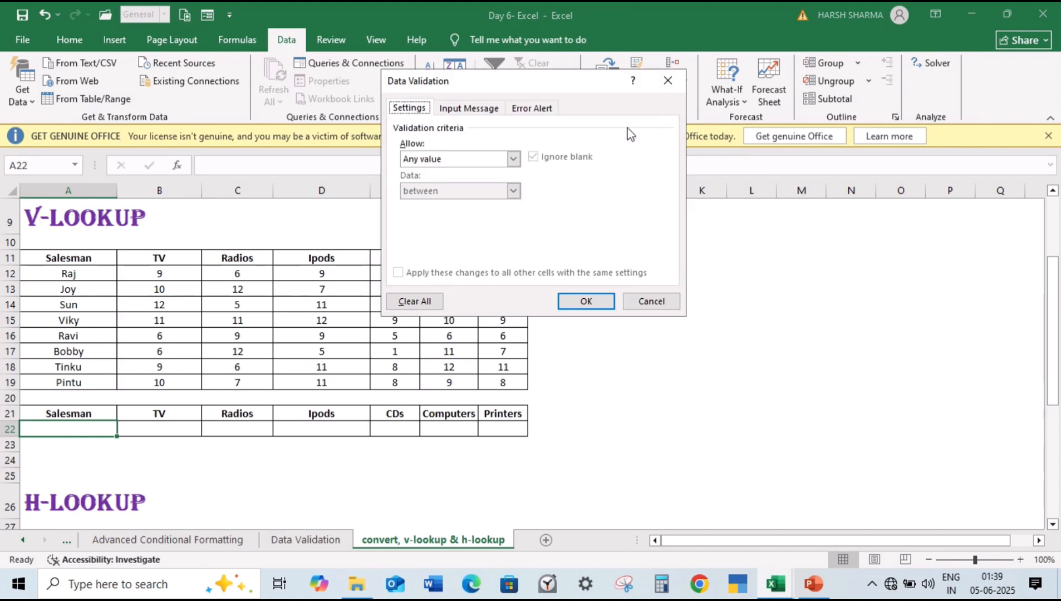
{"action": "left_click", "coordinate": [513, 159]}
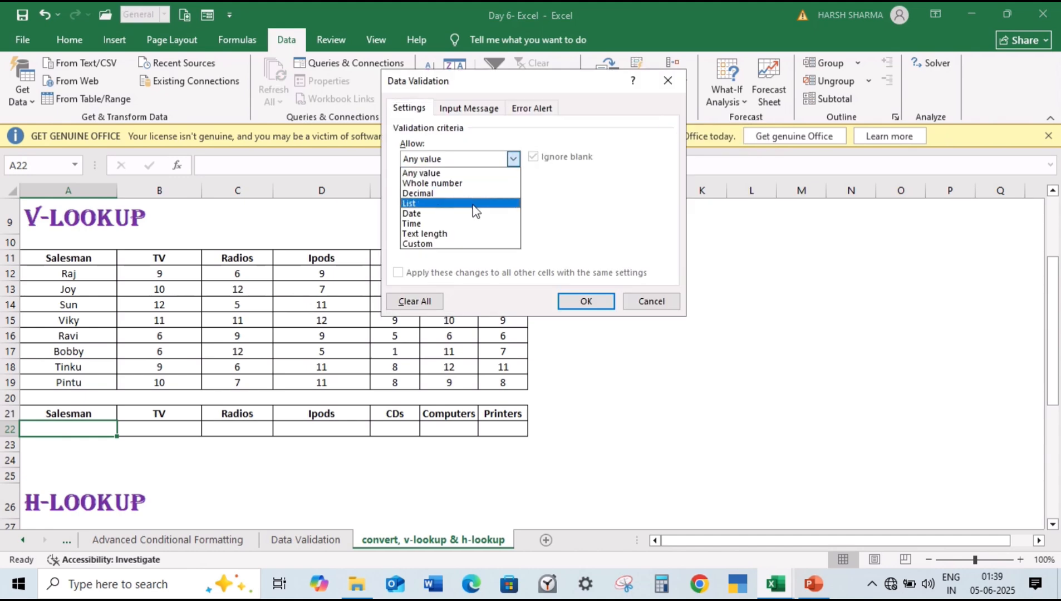
{"action": "left_click", "coordinate": [472, 204]}
{"action": "left_click", "coordinate": [464, 222]}
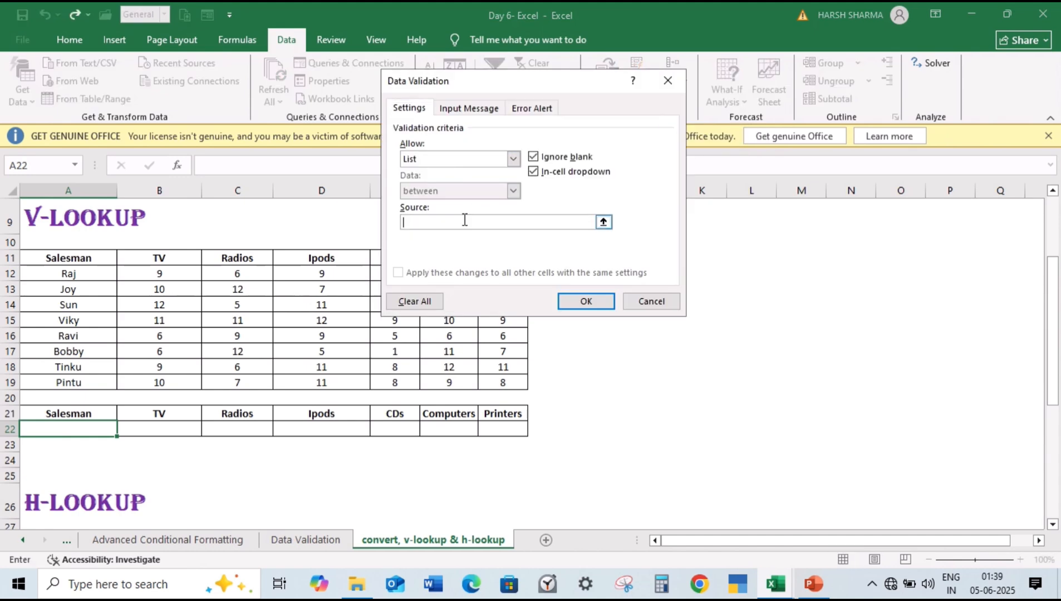
{"action": "left_click_drag", "start_coordinate": [72, 263], "coordinate": [82, 383]}
{"action": "left_click", "coordinate": [601, 301]}
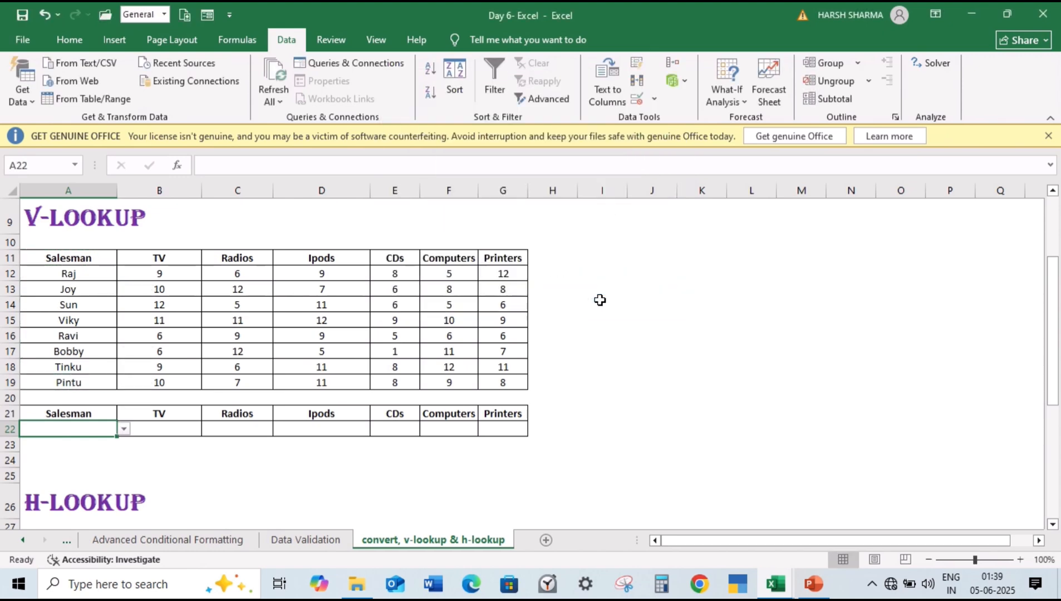
Step: Test the validation list in A22 by choosing the salesman from A13 and the one from A16
{"action": "left_click", "coordinate": [123, 433]}
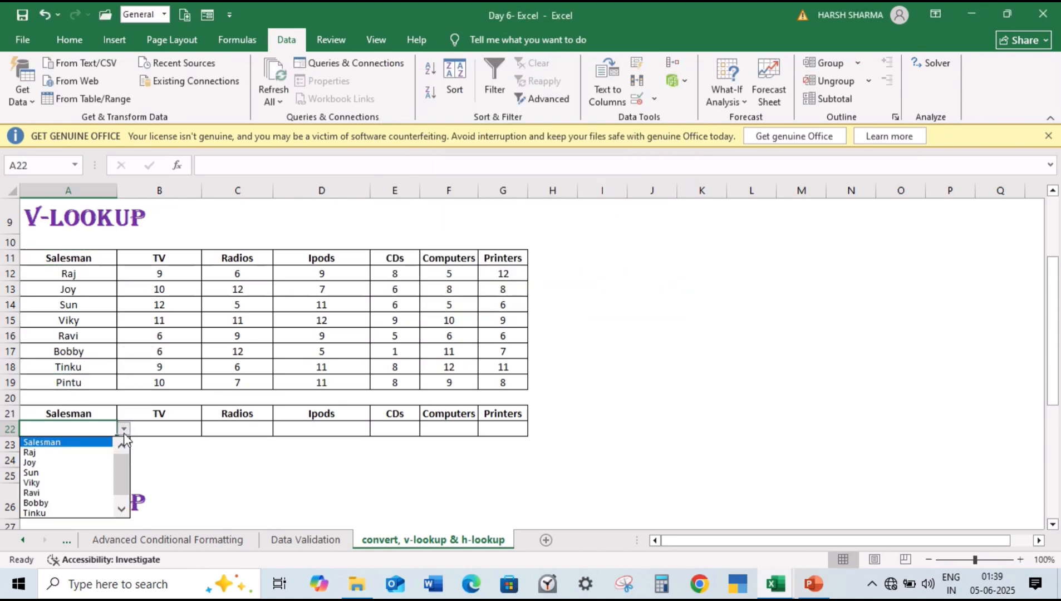
{"action": "left_click", "coordinate": [86, 462]}
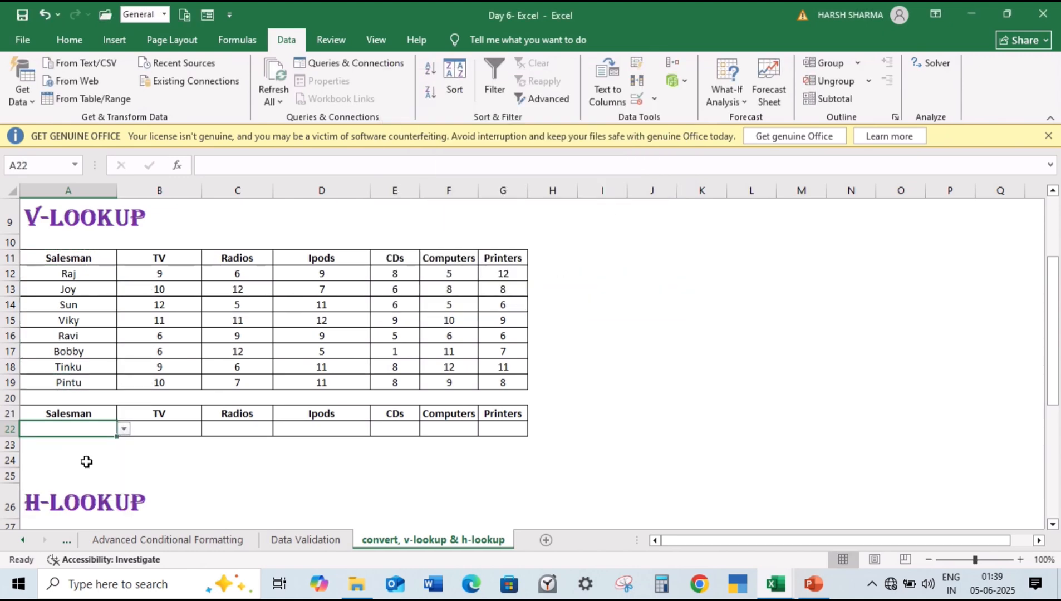
{"action": "left_click", "coordinate": [122, 430]}
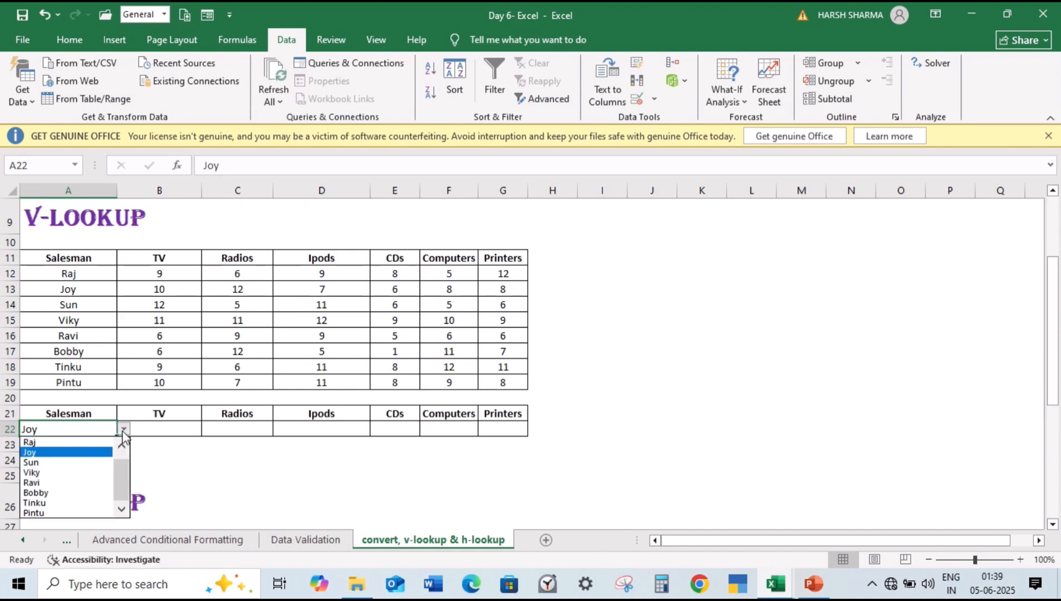
{"action": "left_click", "coordinate": [92, 483]}
{"action": "left_click", "coordinate": [152, 424]}
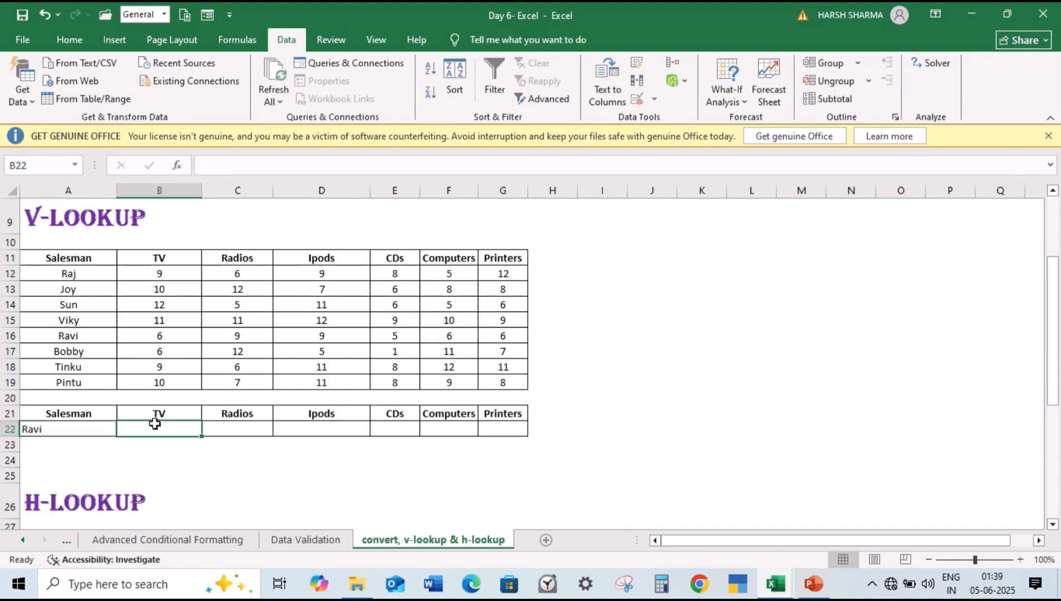
Step: Set A22 to the salesman from A18 using the cell's validation list
{"action": "left_click_drag", "start_coordinate": [106, 429], "coordinate": [122, 430]}
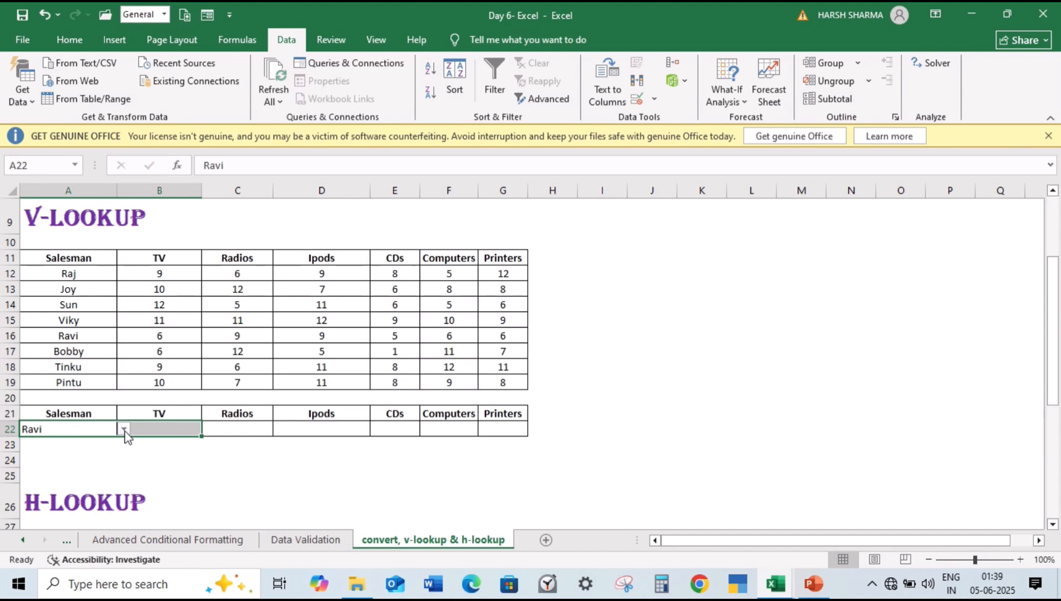
{"action": "left_click", "coordinate": [124, 430]}
{"action": "left_click", "coordinate": [92, 502]}
{"action": "left_click", "coordinate": [103, 430]}
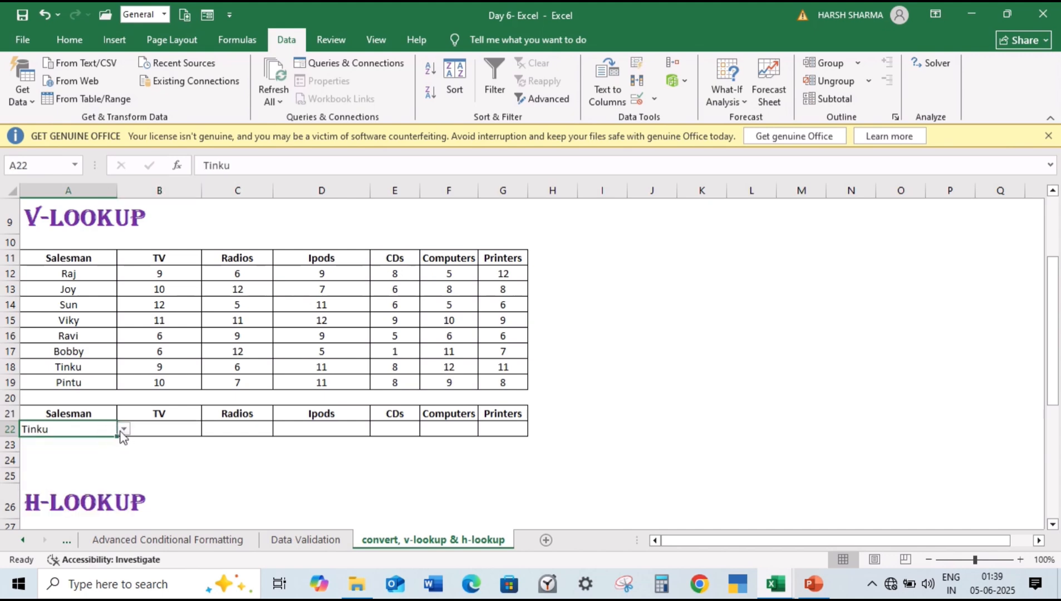
Step: Enter the formula =VLOOKUP(A22,A11:G19,2,0) in B22 to look up the salesman's TV figure
{"action": "left_click", "coordinate": [152, 429]}
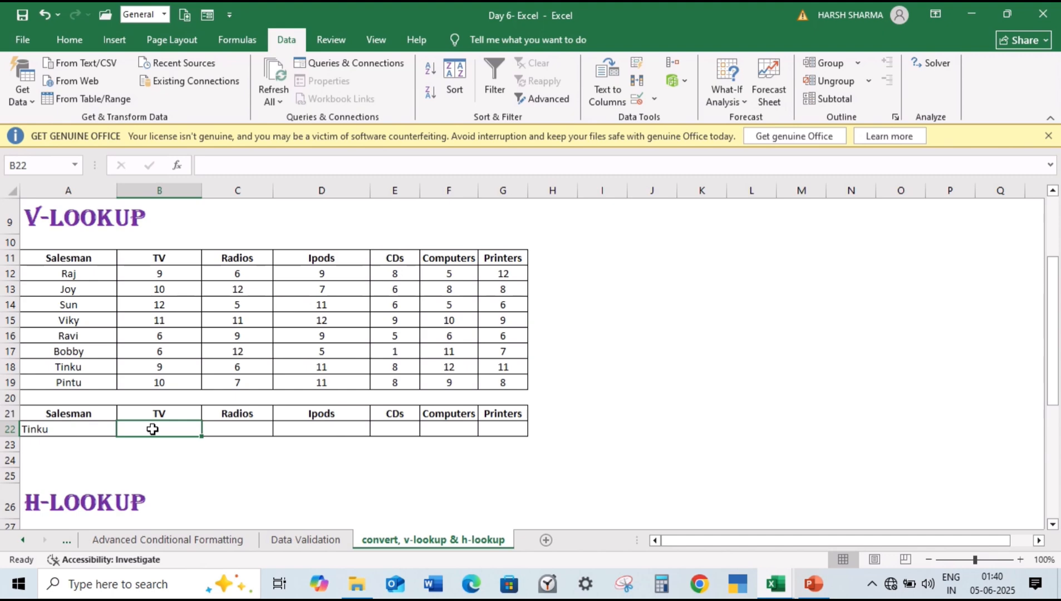
{"action": "type", "text": "="}
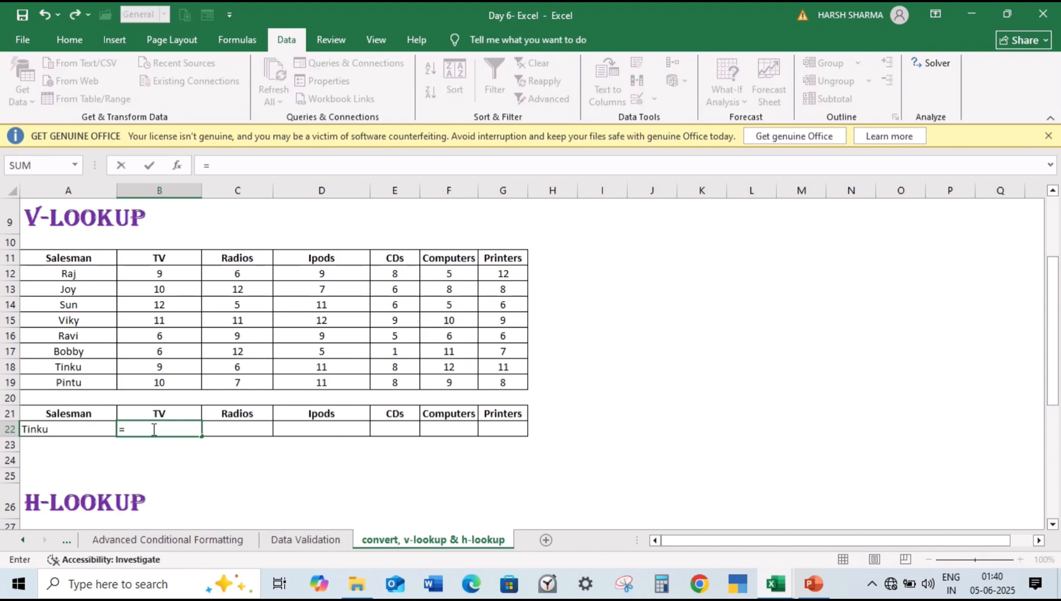
{"action": "type", "text": "VLOOK"}
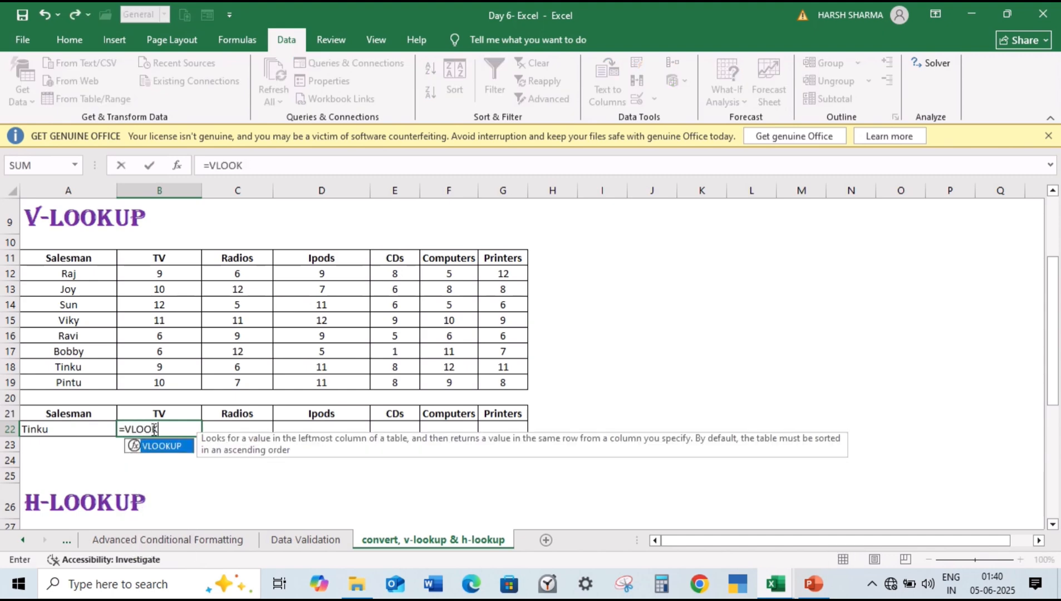
{"action": "type", "text": "UP("}
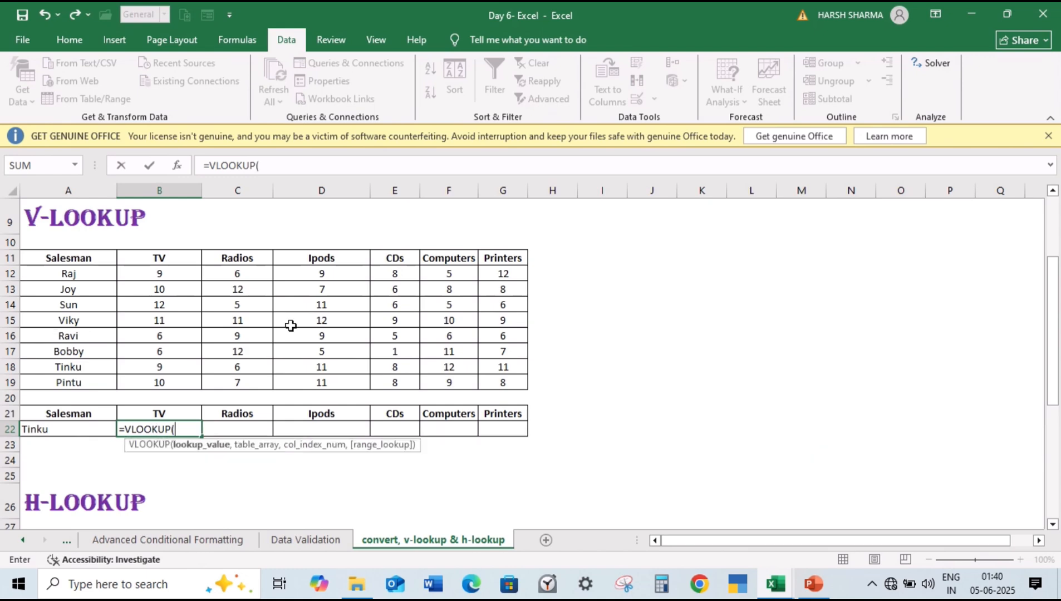
{"action": "left_click", "coordinate": [39, 433]}
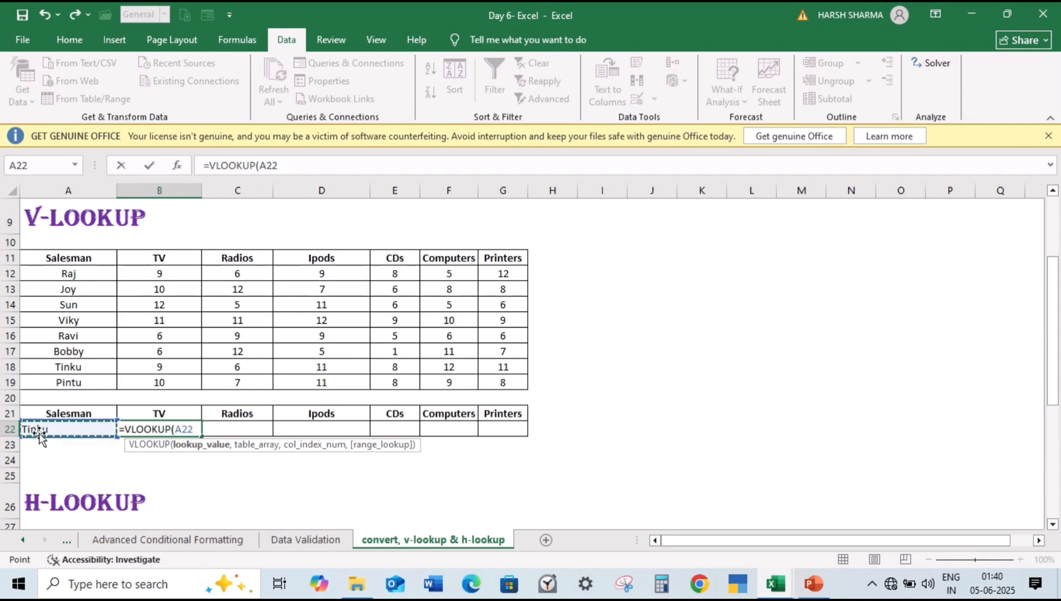
{"action": "type", "text": ","}
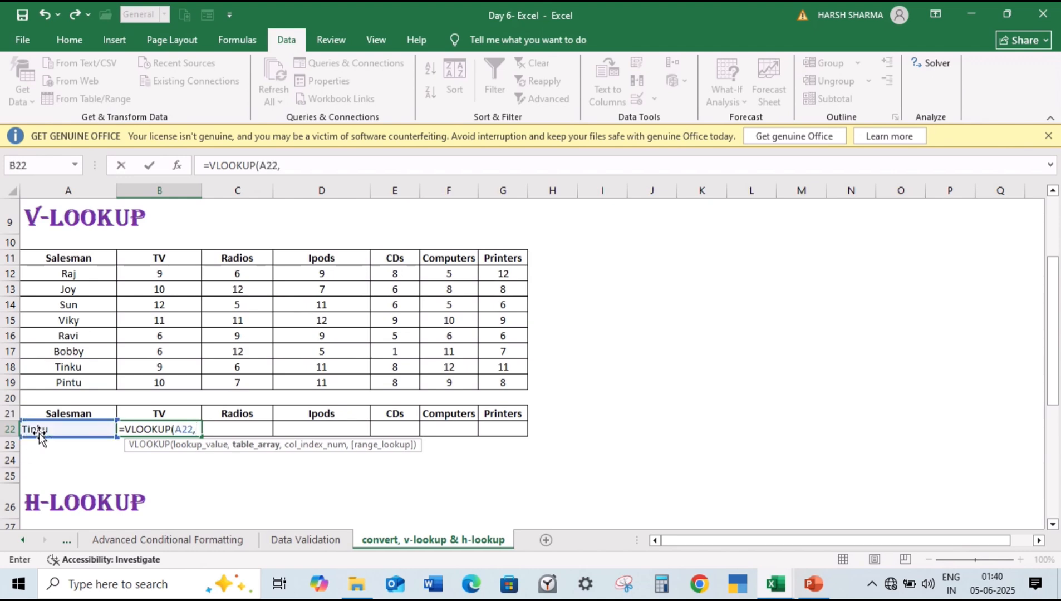
{"action": "left_click", "coordinate": [70, 257]}
{"action": "left_click_drag", "start_coordinate": [71, 257], "coordinate": [517, 385]}
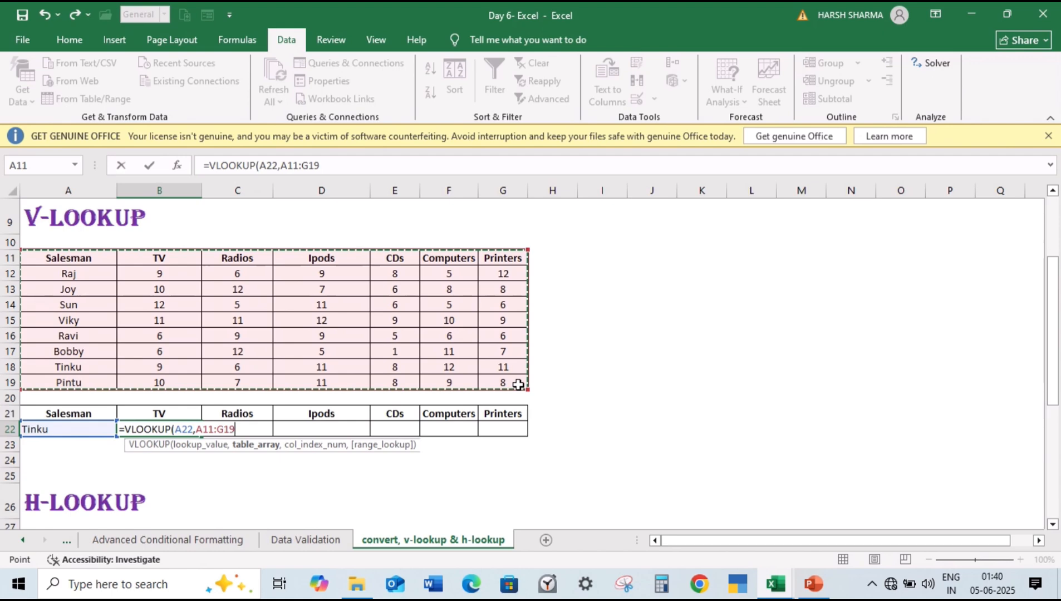
{"action": "type", "text": ","}
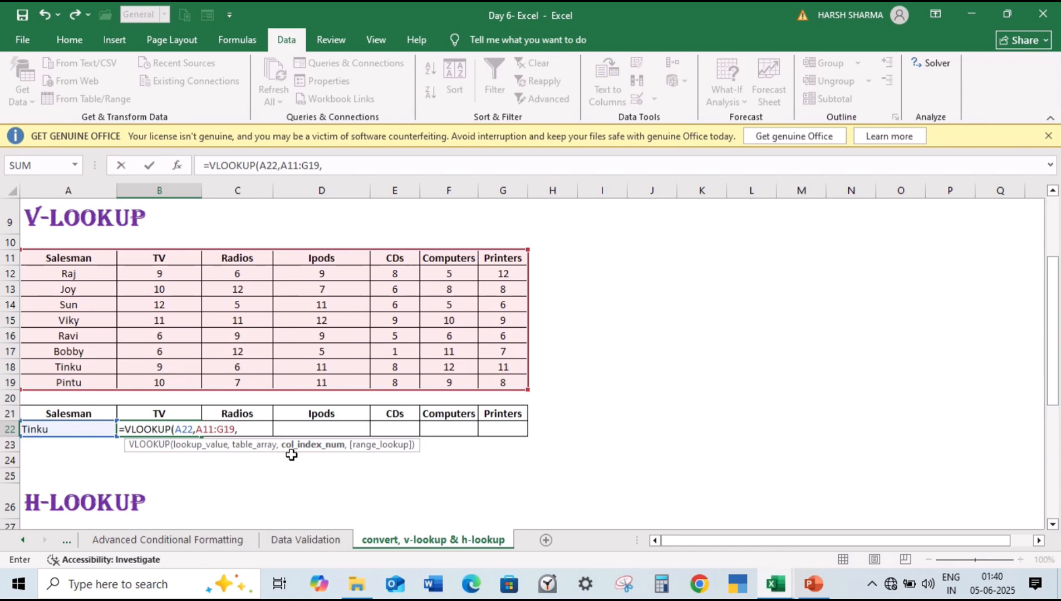
{"action": "type", "text": "2,"}
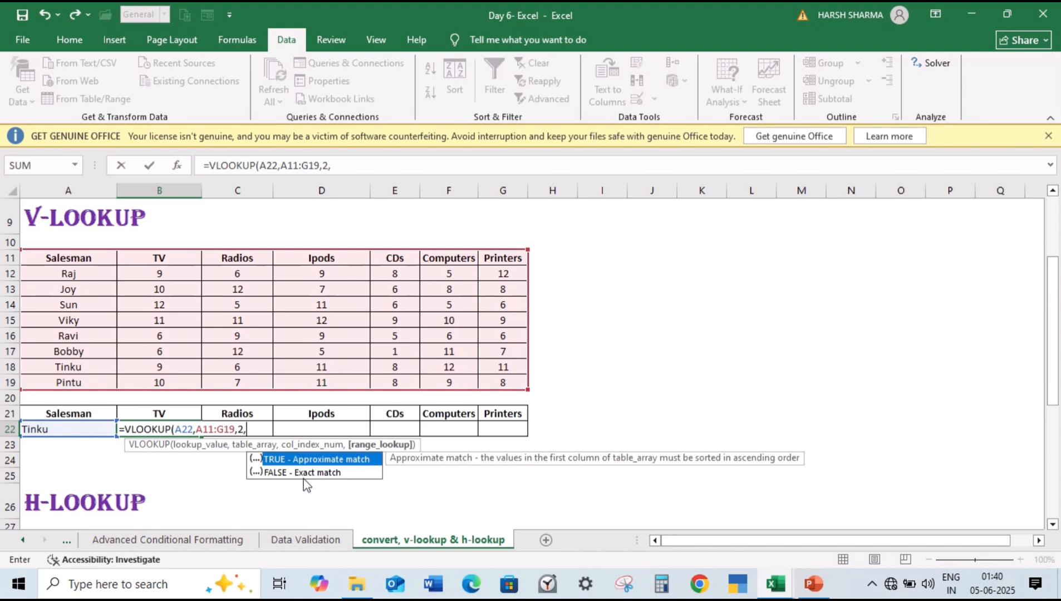
{"action": "type", "text": "0)"}
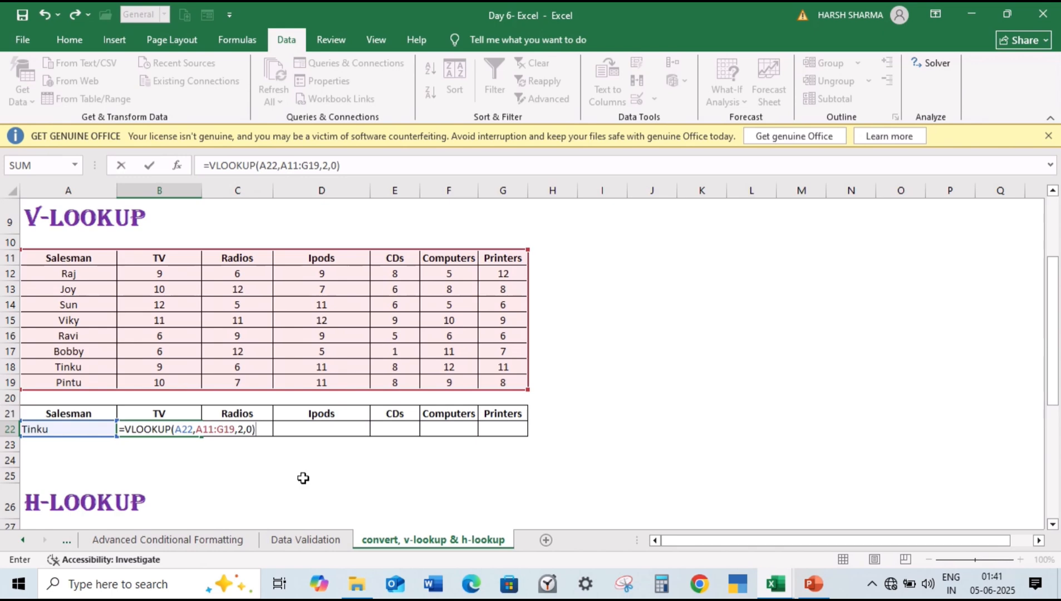
{"action": "key", "text": "Return"}
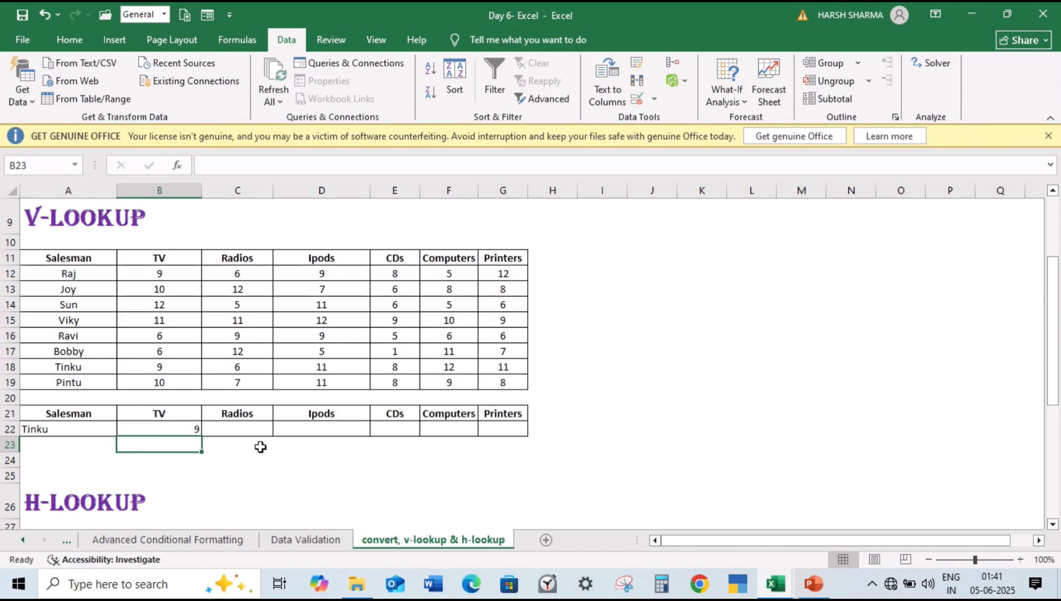
Step: Enter the formula =VLOOKUP(A22,A11:G19,3,0) in C22 to look up the salesman's Radios figure
{"action": "left_click", "coordinate": [250, 433]}
{"action": "type", "text": "="}
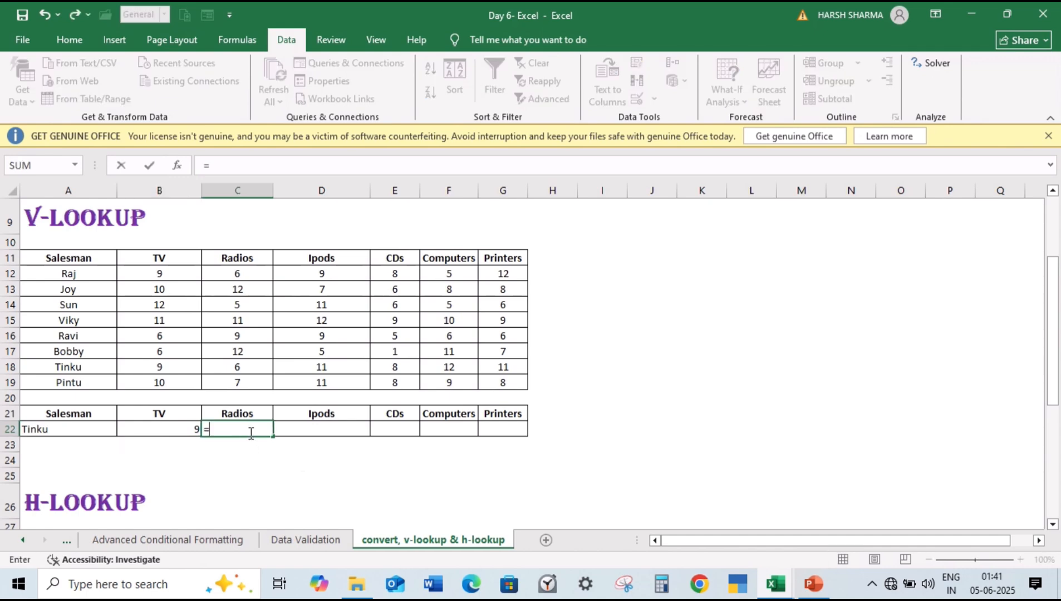
{"action": "type", "text": "VLOOKUP"}
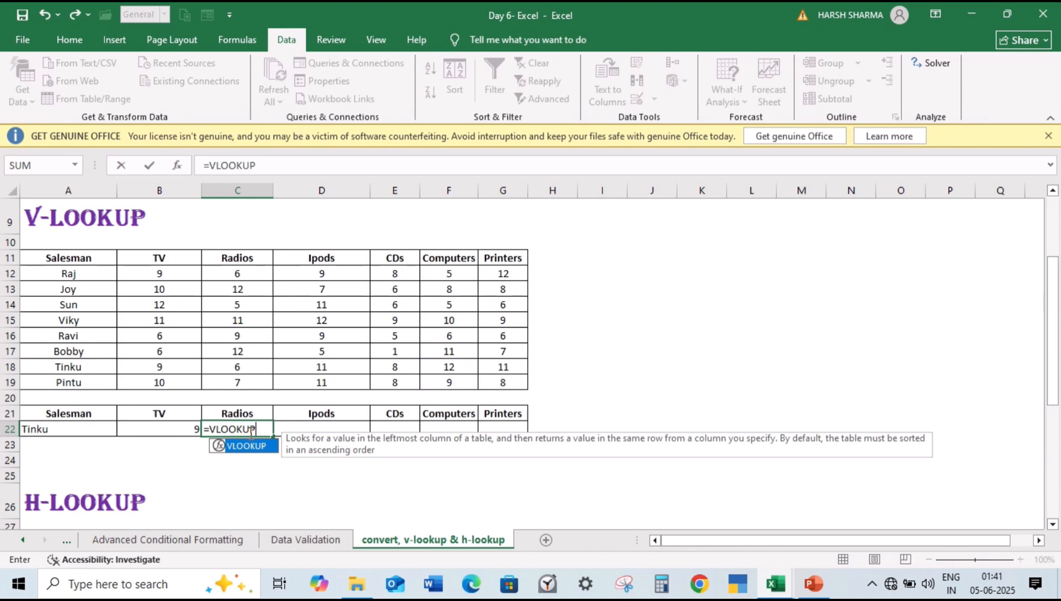
{"action": "type", "text": "("}
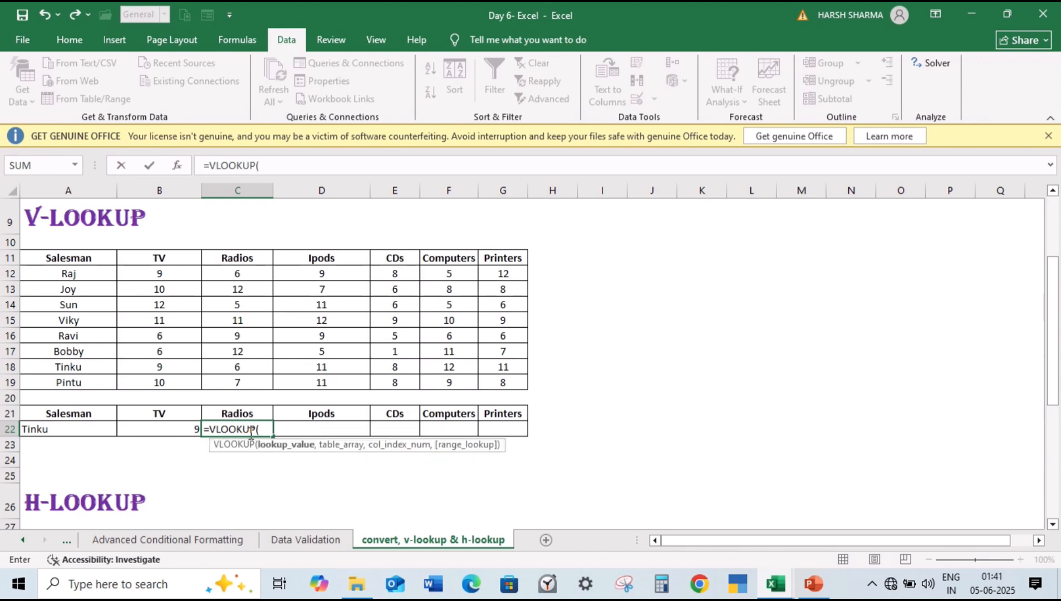
{"action": "left_click", "coordinate": [99, 430]}
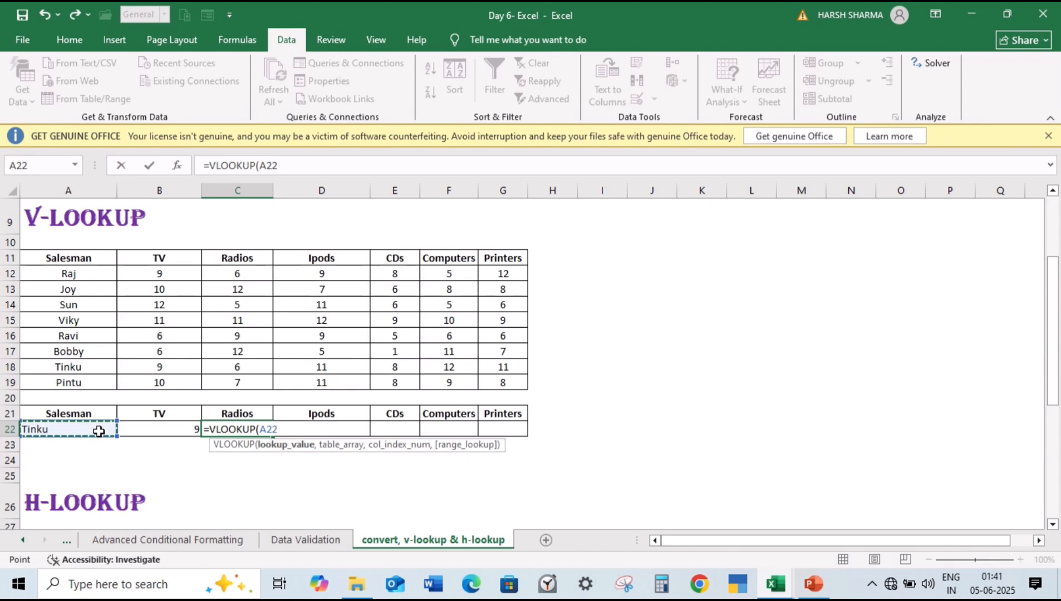
{"action": "type", "text": ","}
{"action": "left_click_drag", "start_coordinate": [84, 258], "coordinate": [490, 381]}
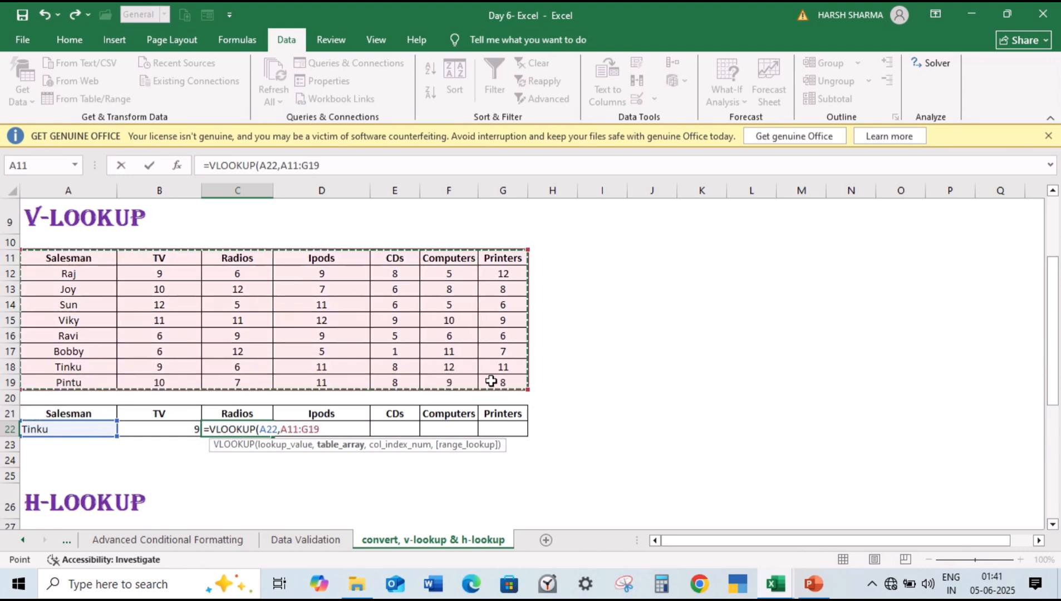
{"action": "type", "text": ","}
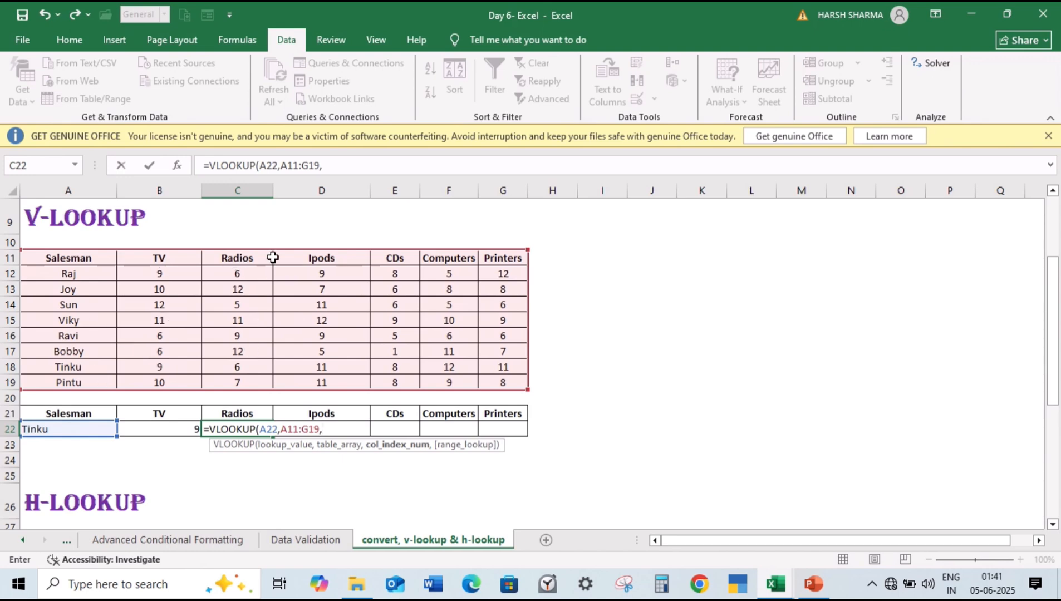
{"action": "type", "text": "3,0)"}
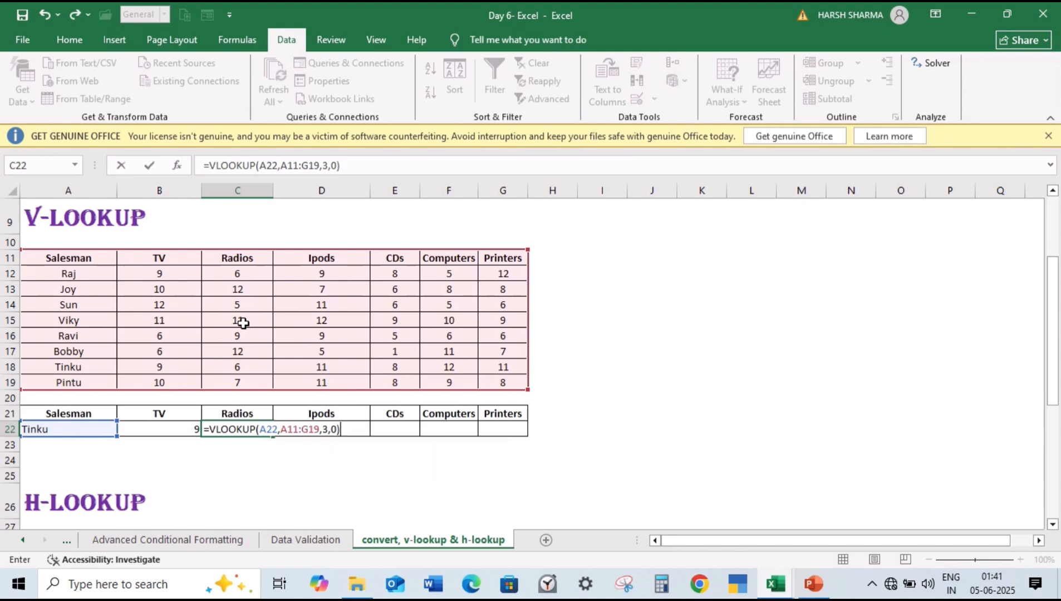
{"action": "key", "text": "Return"}
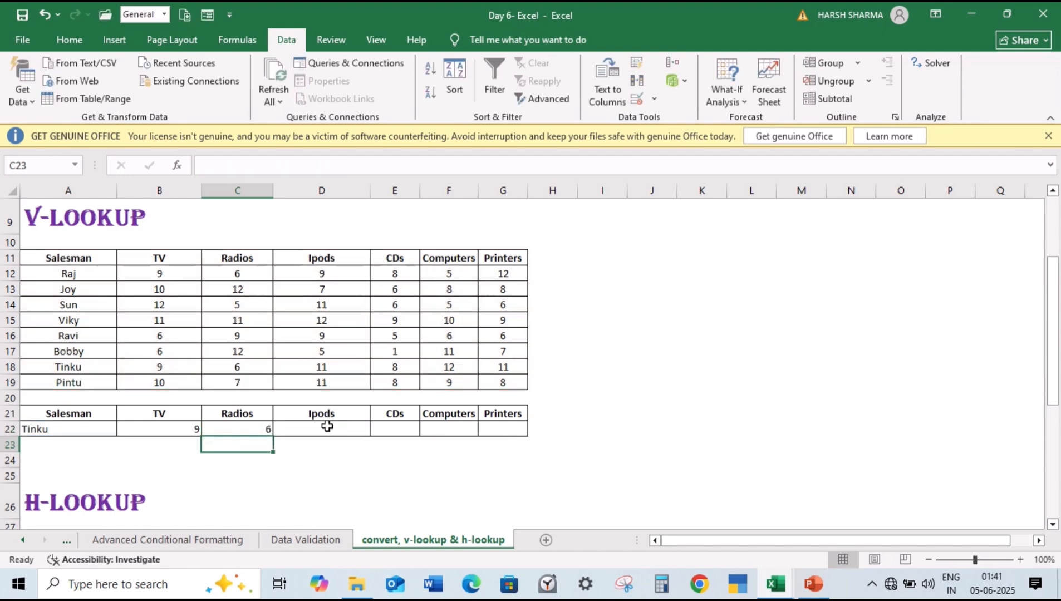
Step: Fill the C22 lookup formula across the Ipods, CDs, Computers and Printers cells through G22
{"action": "left_click_drag", "start_coordinate": [324, 426], "coordinate": [496, 427]}
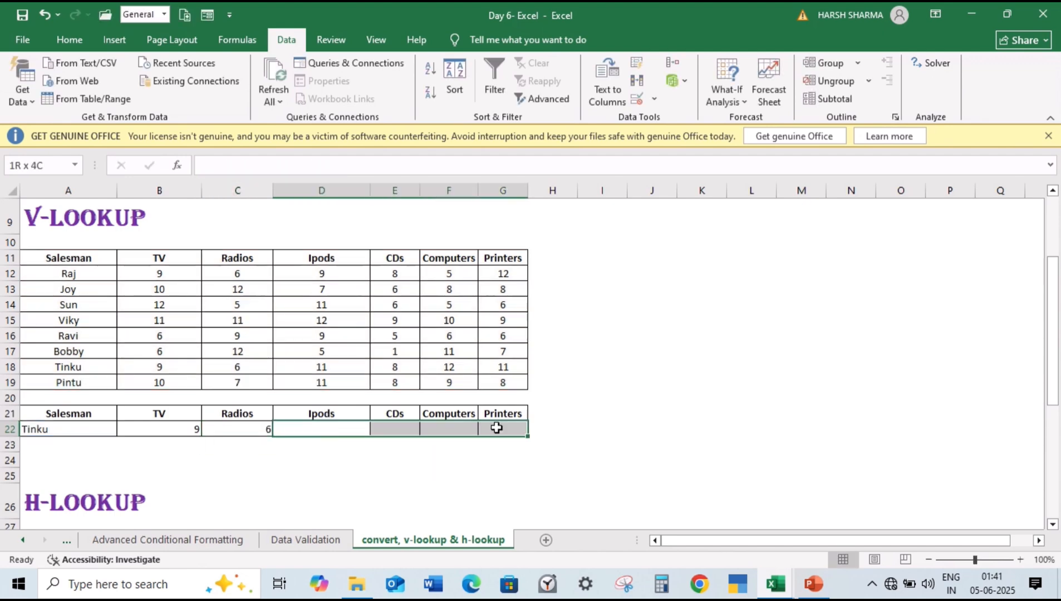
{"action": "left_click", "coordinate": [240, 463]}
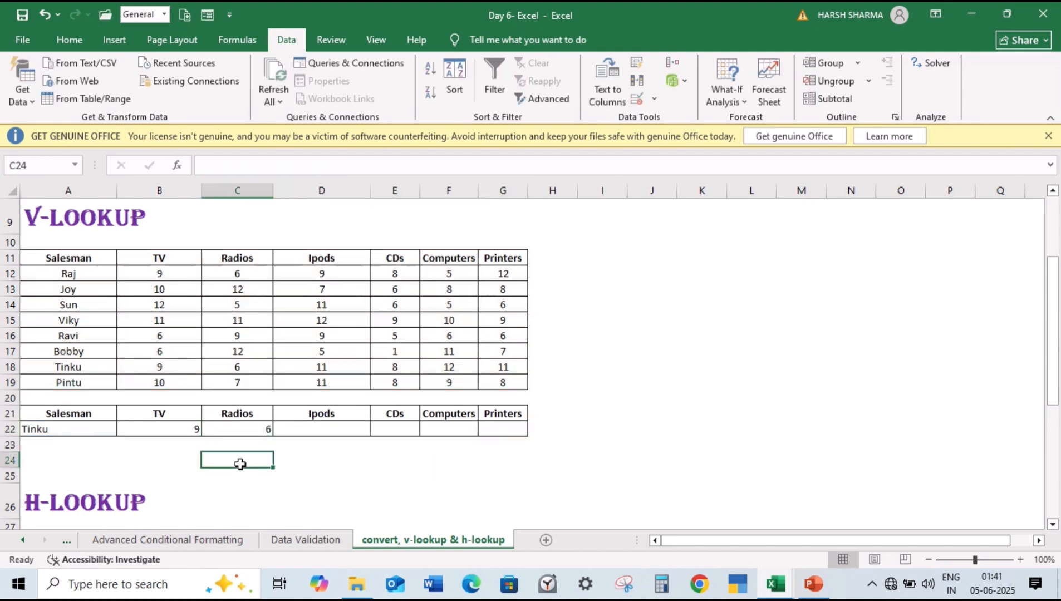
{"action": "left_click", "coordinate": [245, 430]}
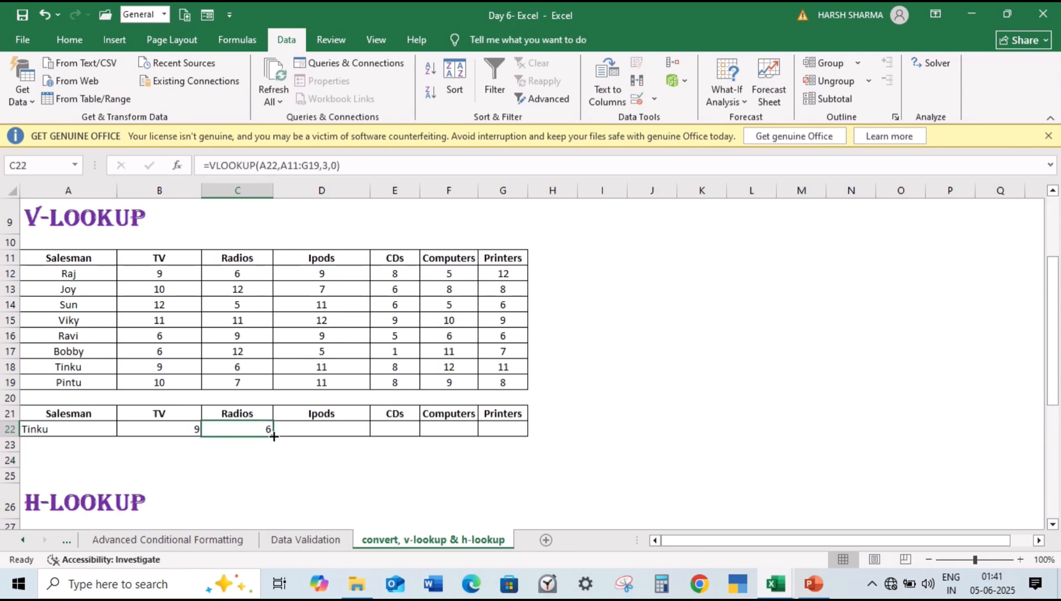
{"action": "left_click_drag", "start_coordinate": [273, 437], "coordinate": [508, 440]}
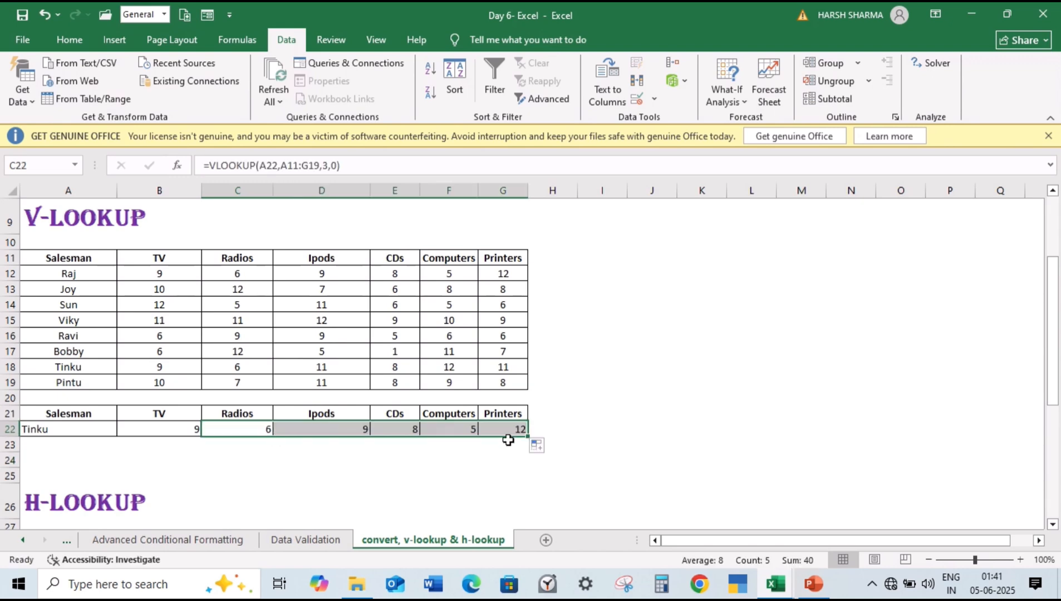
Step: Inspect the cell references in the filled Ipods lookup formula in D22
{"action": "double_click", "coordinate": [356, 430]}
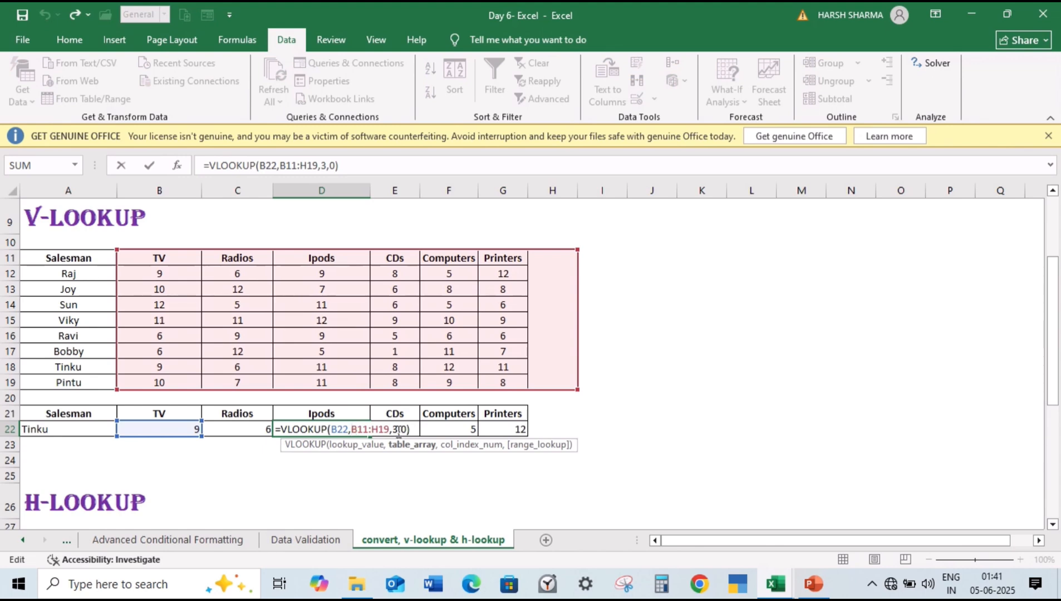
{"action": "left_click", "coordinate": [391, 430]}
{"action": "key", "text": "ctrl+Return"}
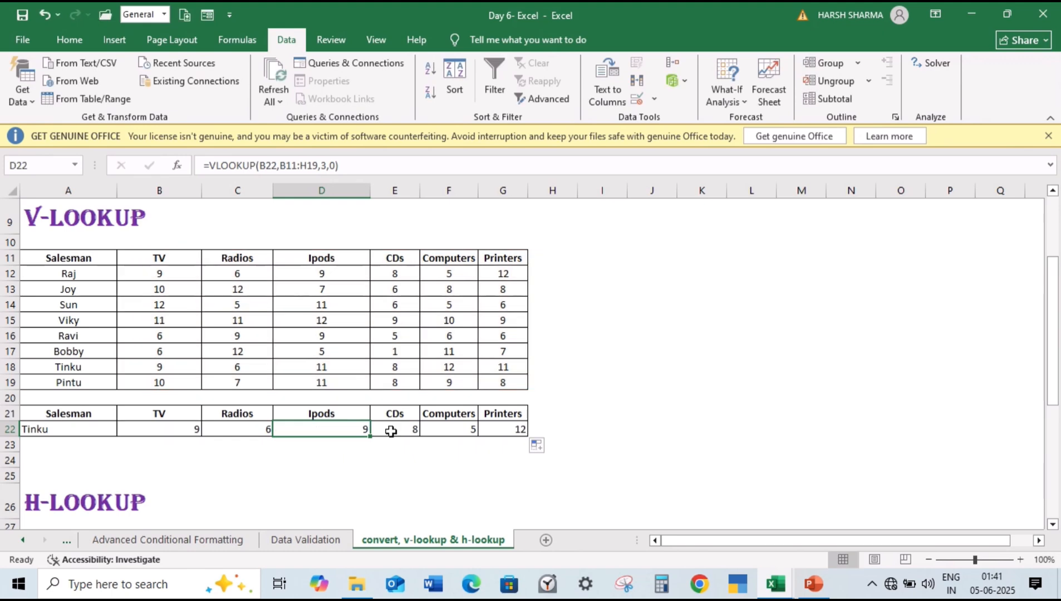
{"action": "left_click", "coordinate": [169, 421]}
{"action": "double_click", "coordinate": [170, 428]}
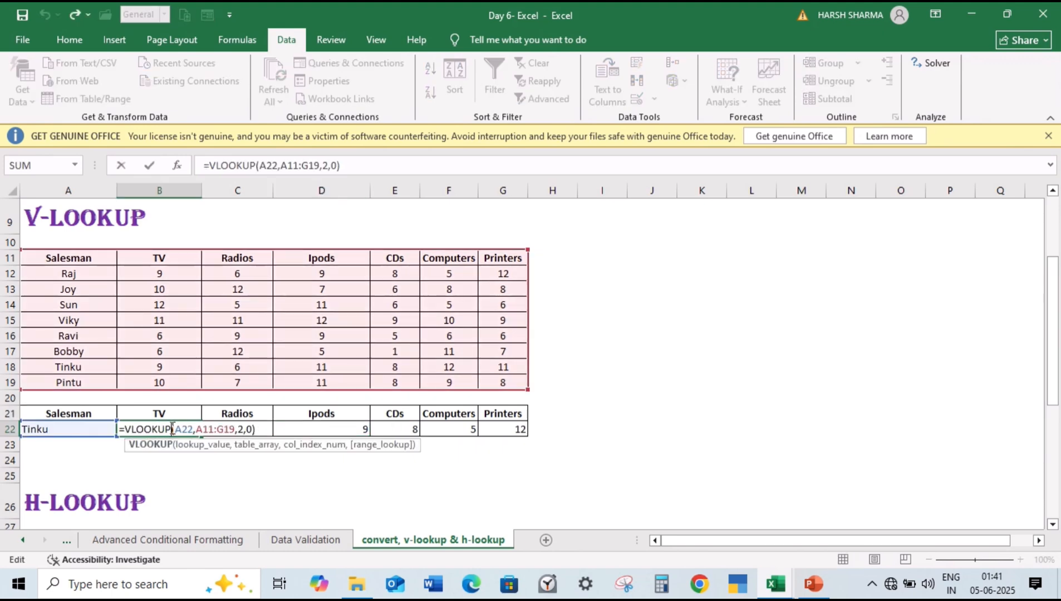
{"action": "left_click_drag", "start_coordinate": [193, 429], "coordinate": [177, 429]}
{"action": "key", "text": "F4"}
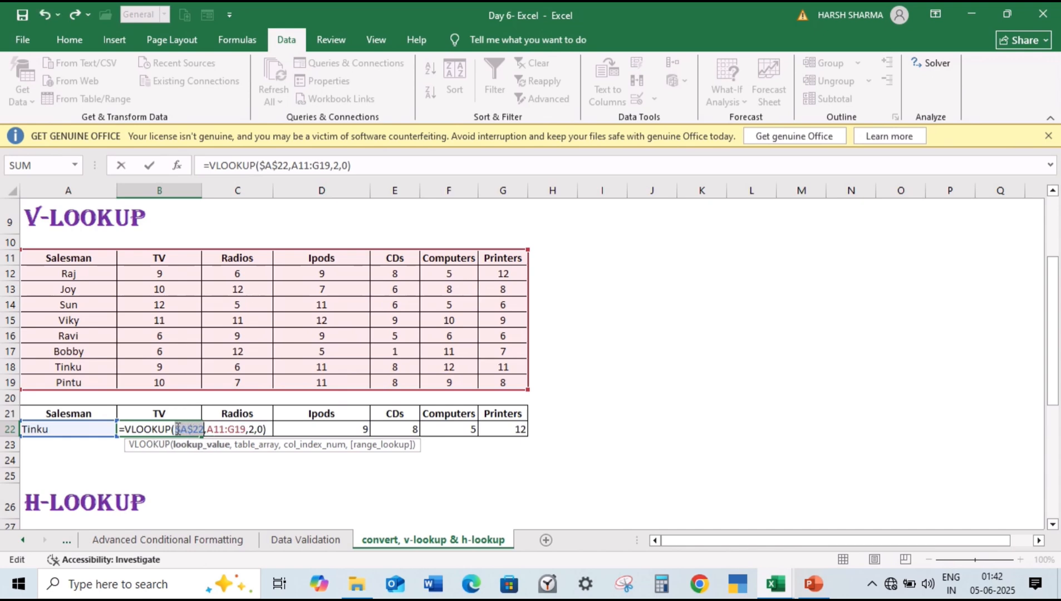
{"action": "left_click", "coordinate": [244, 428]}
{"action": "left_click_drag", "start_coordinate": [244, 429], "coordinate": [210, 430]}
{"action": "key", "text": "F4"}
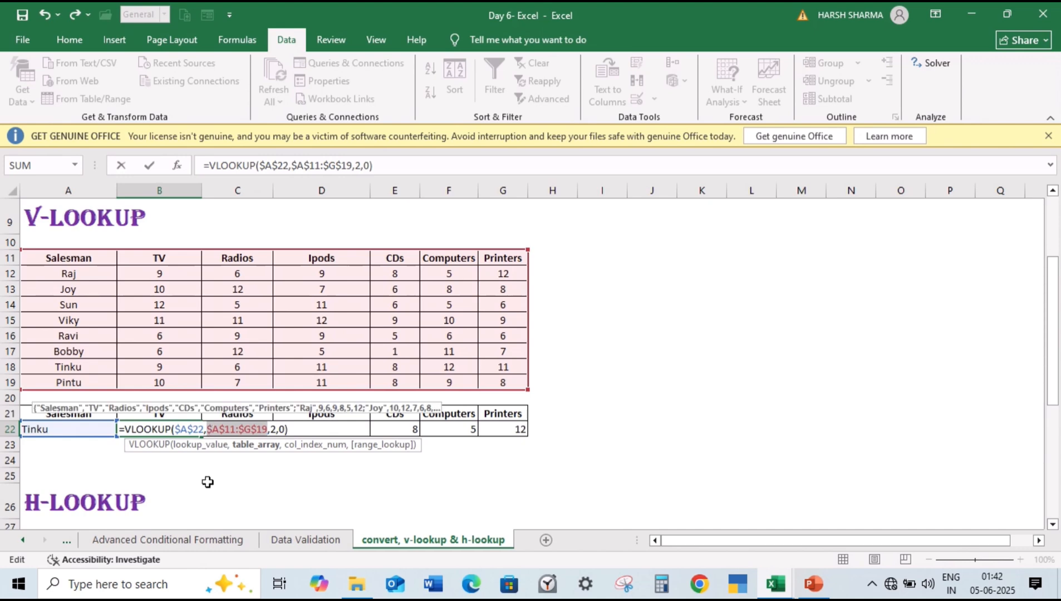
{"action": "key", "text": "Escape"}
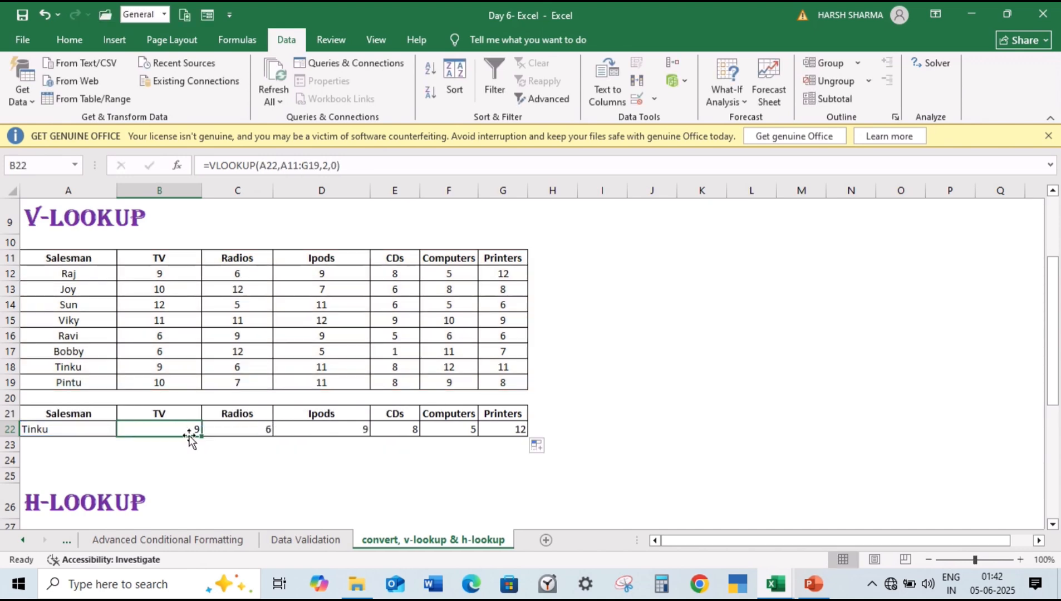
Step: Fill the relative-reference TV formula from B22 across through G22 and inspect the copy in C22
{"action": "left_click_drag", "start_coordinate": [199, 435], "coordinate": [507, 436]}
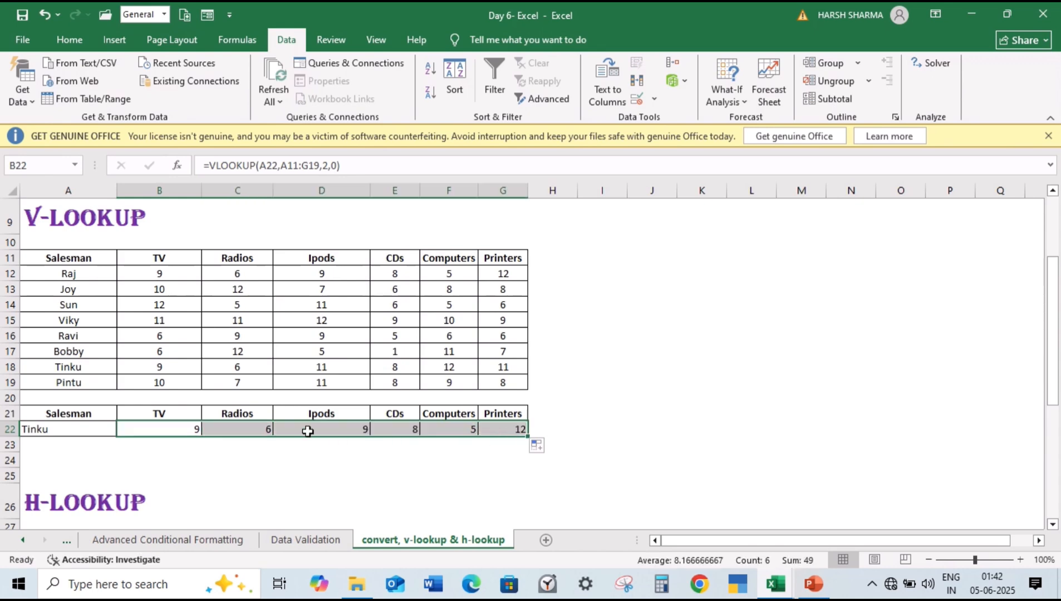
{"action": "double_click", "coordinate": [261, 429]}
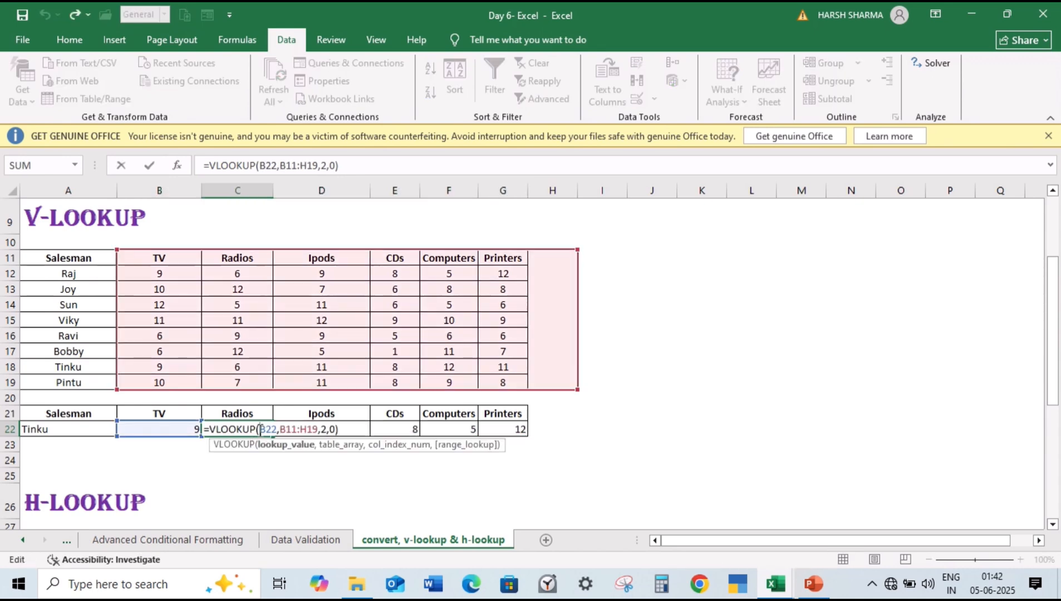
{"action": "key", "text": "Escape"}
Step: Compare the lookup value and table array references in the B22 formula with those in its C22 copy
{"action": "double_click", "coordinate": [159, 429]}
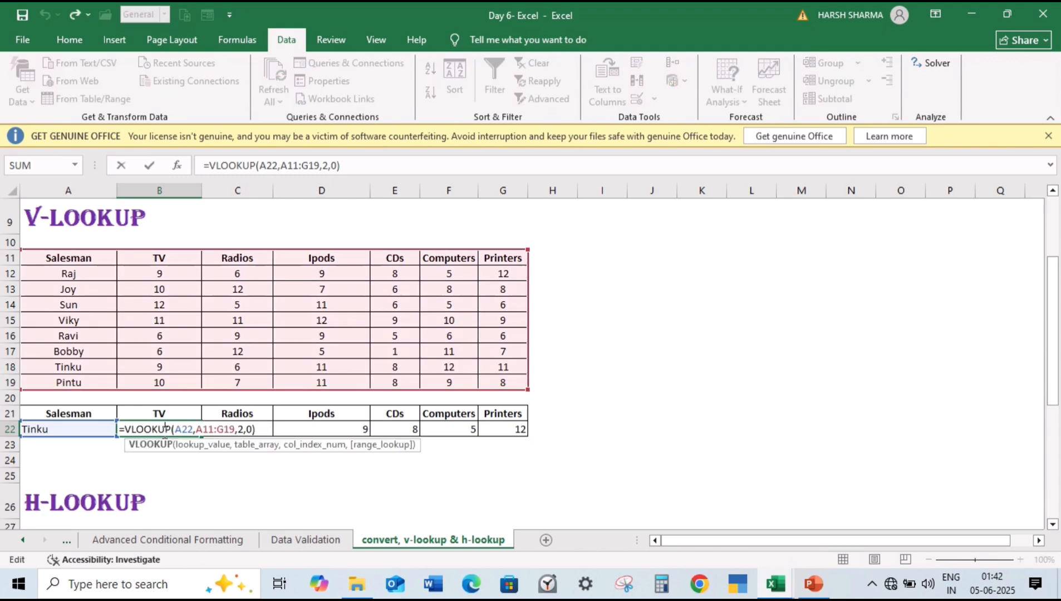
{"action": "left_click_drag", "start_coordinate": [196, 432], "coordinate": [235, 435]}
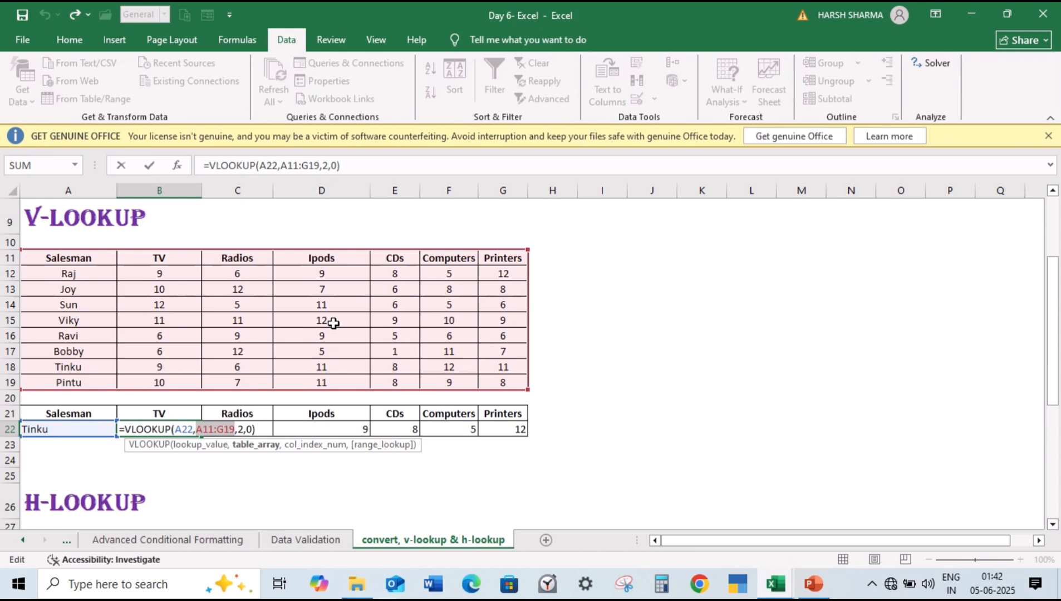
{"action": "key", "text": "Escape"}
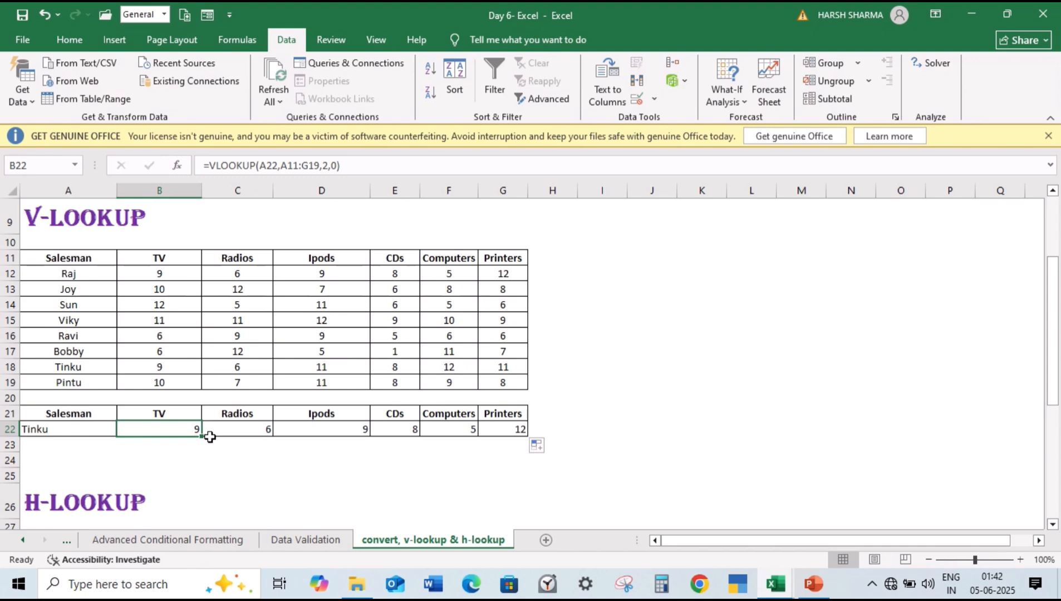
{"action": "left_click_drag", "start_coordinate": [209, 436], "coordinate": [228, 431]}
{"action": "double_click", "coordinate": [228, 429]}
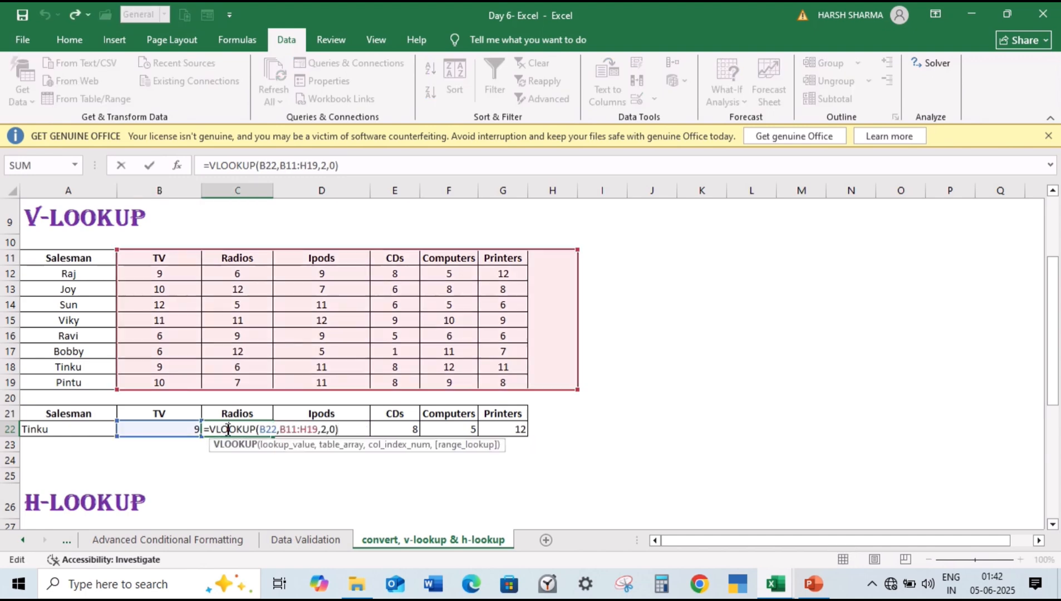
{"action": "double_click", "coordinate": [268, 430]}
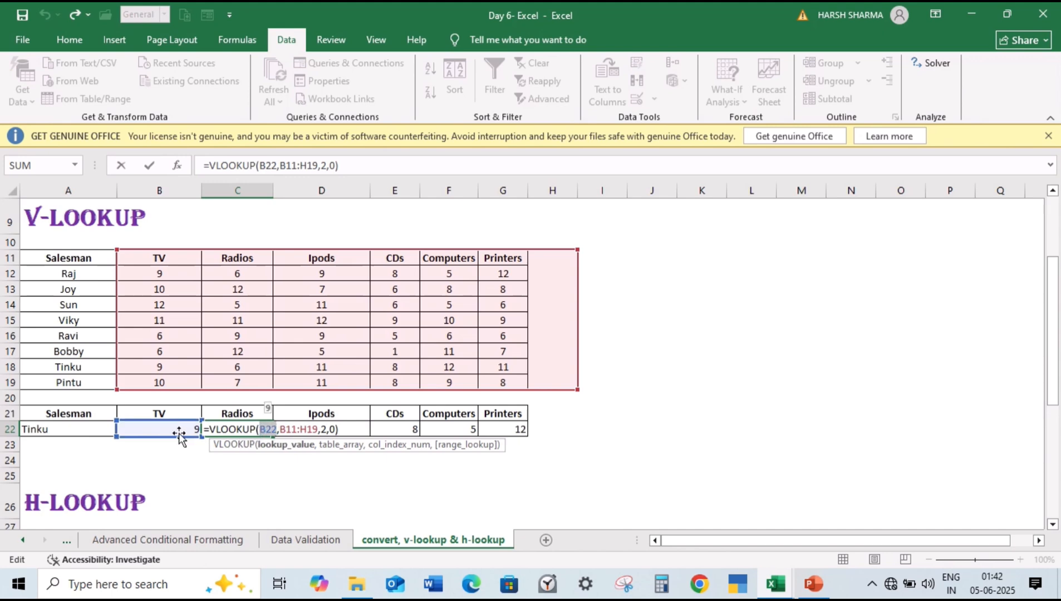
{"action": "double_click", "coordinate": [316, 428]}
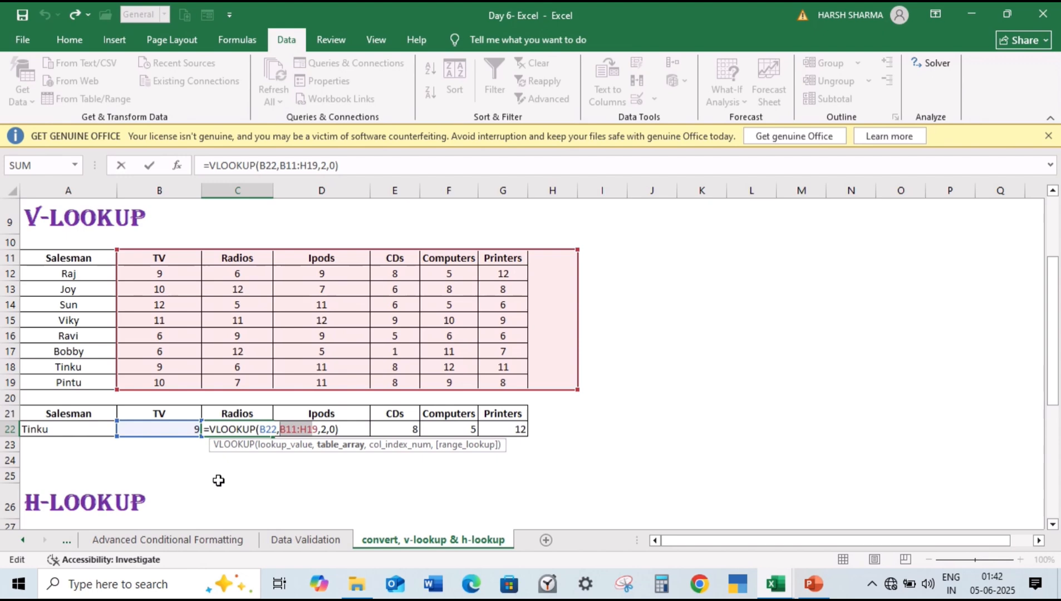
{"action": "key", "text": "Return"}
{"action": "double_click", "coordinate": [186, 428]}
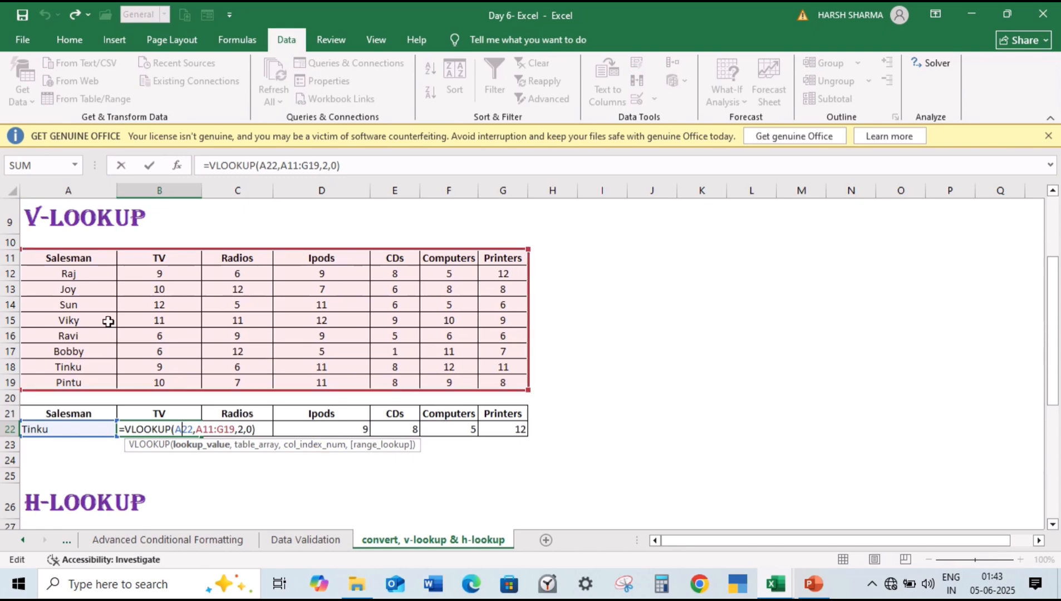
{"action": "key", "text": "Escape"}
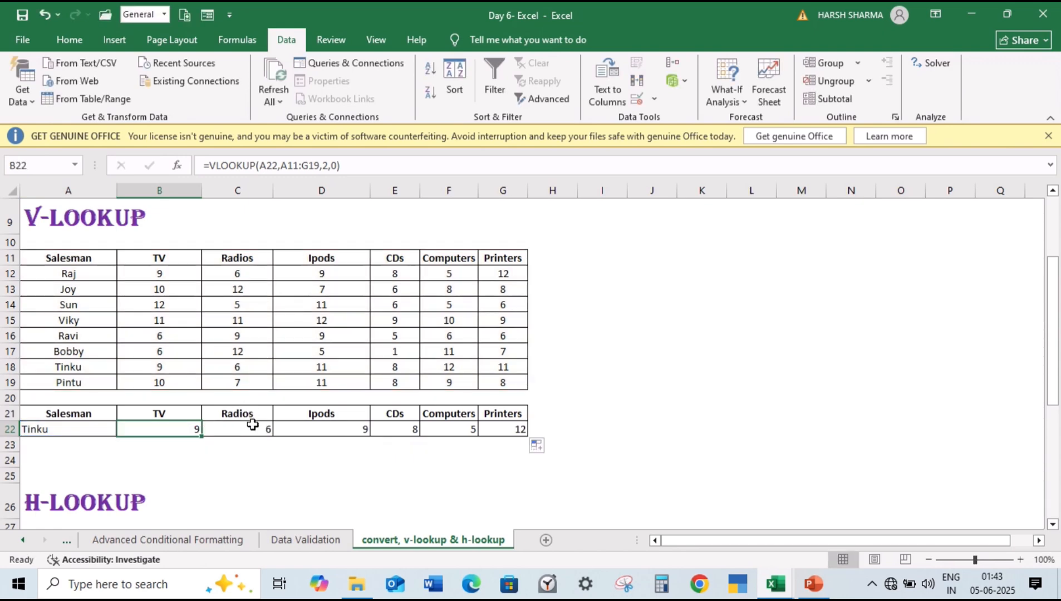
{"action": "double_click", "coordinate": [251, 426]}
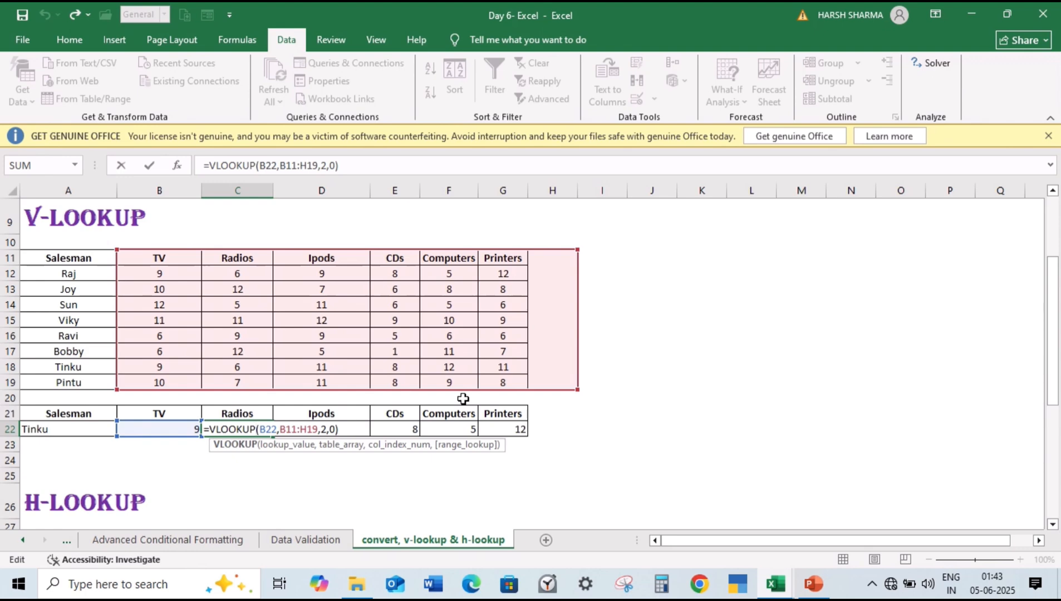
{"action": "key", "text": "Return"}
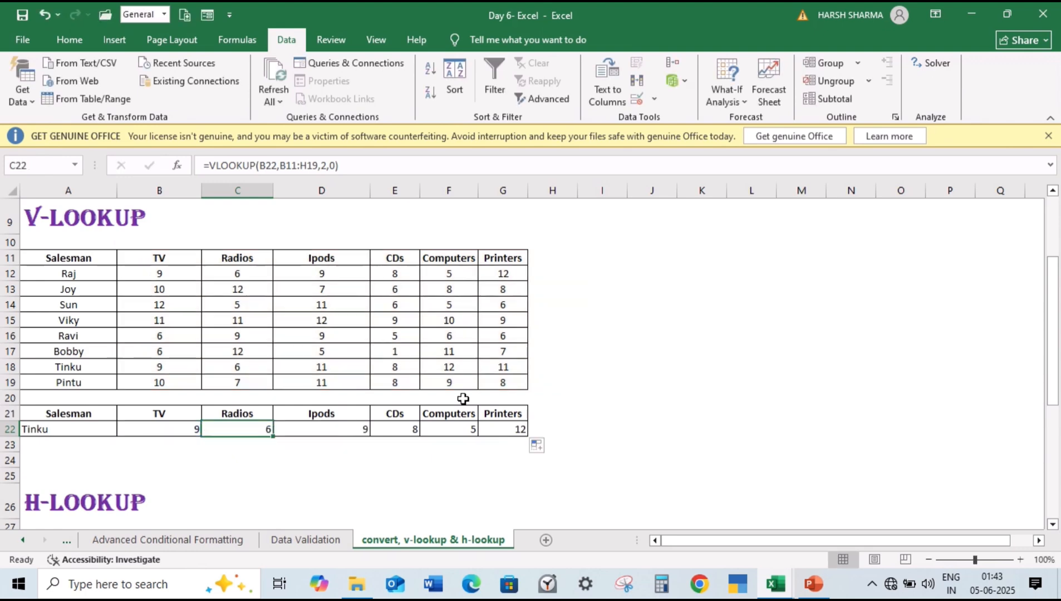
Step: Make the references in B22 absolute so the formula reads =VLOOKUP($A$22,$A$11:$G$19,2,0)
{"action": "left_click", "coordinate": [161, 428]}
{"action": "double_click", "coordinate": [164, 428]}
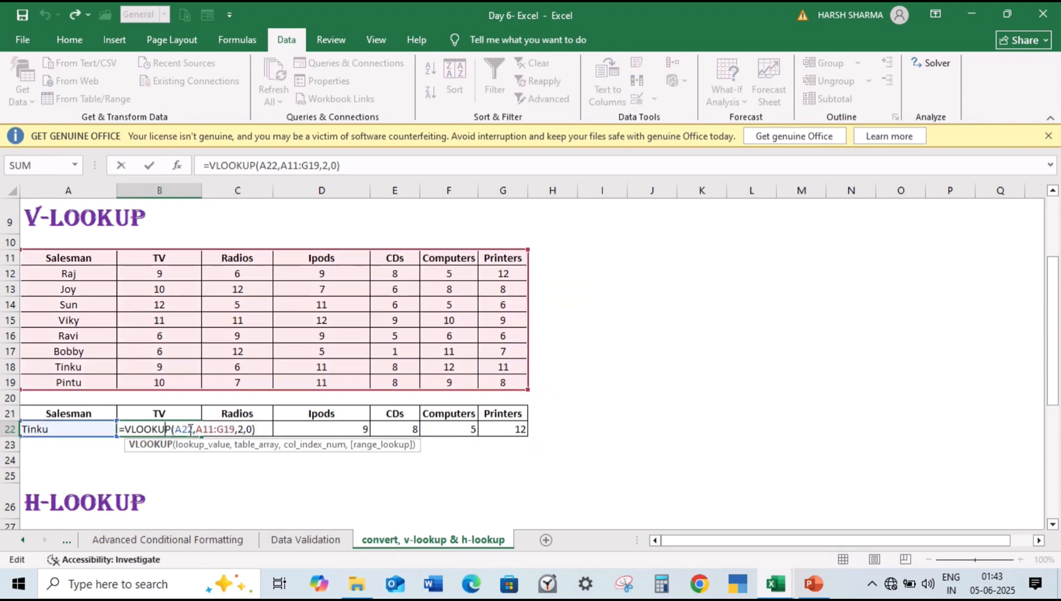
{"action": "double_click", "coordinate": [190, 429]}
{"action": "left_click", "coordinate": [178, 429]}
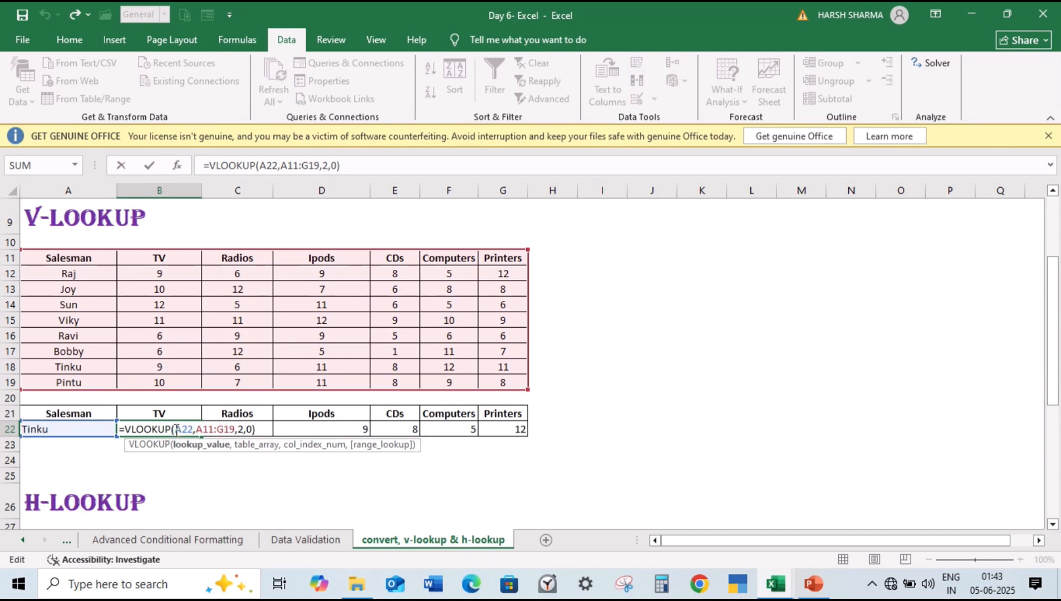
{"action": "left_click_drag", "start_coordinate": [177, 429], "coordinate": [246, 431]}
{"action": "key", "text": "F4"}
{"action": "key", "text": "F4"}
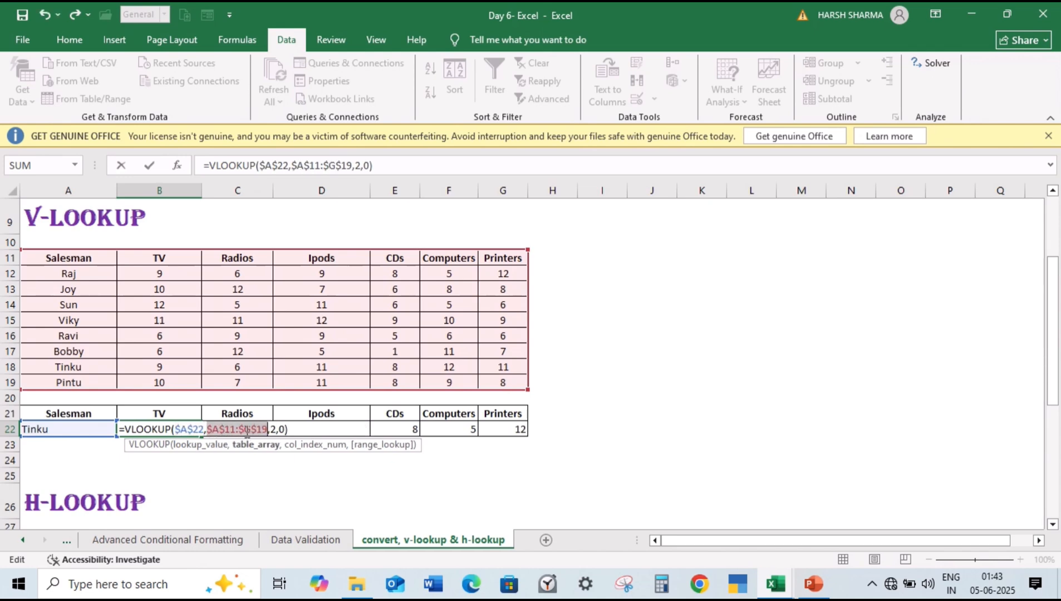
{"action": "key", "text": "Return"}
{"action": "key", "text": "Return"}
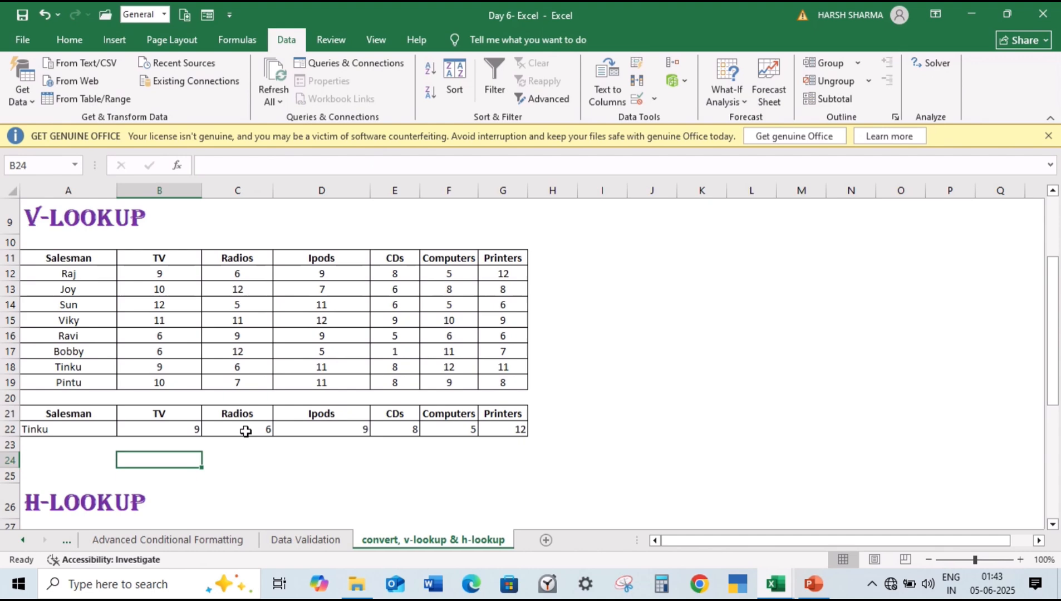
Step: Fill the absolute-reference formula from B22 across the Radios through Printers cells to G22
{"action": "double_click", "coordinate": [193, 430]}
{"action": "key", "text": "Escape"}
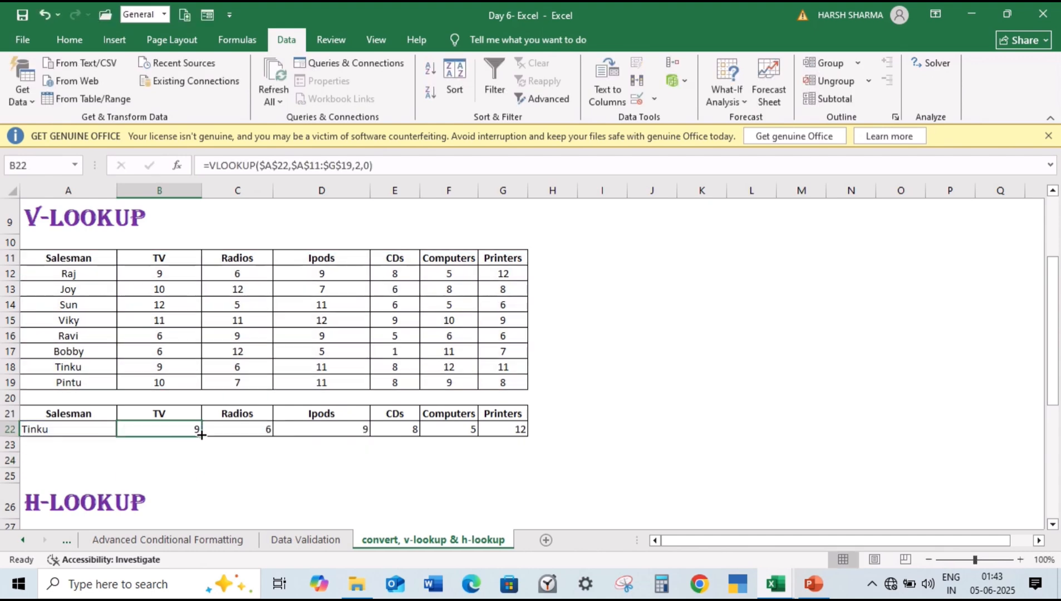
{"action": "left_click_drag", "start_coordinate": [201, 436], "coordinate": [510, 441]}
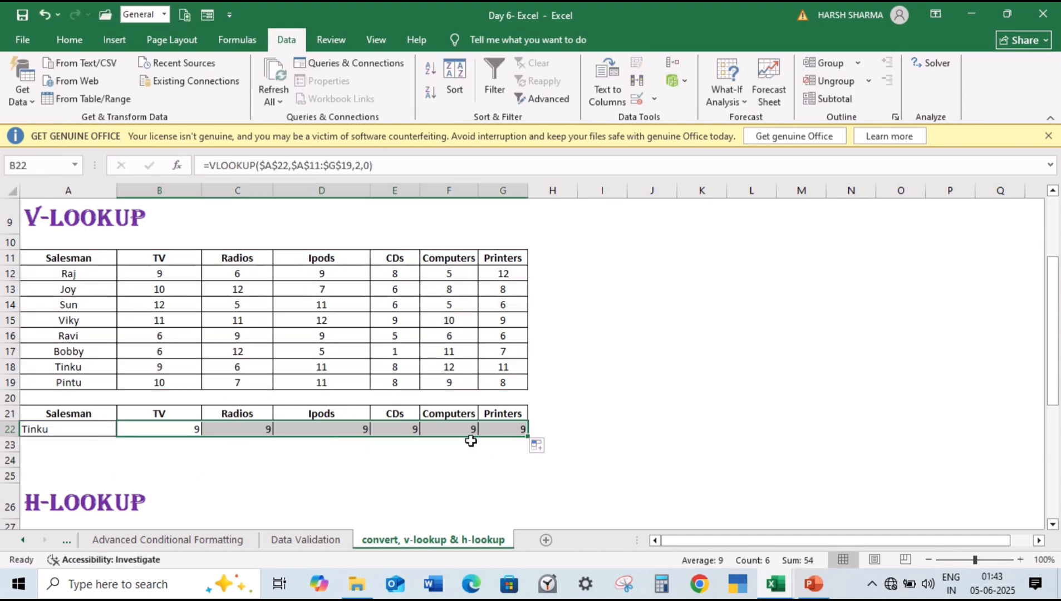
Step: Set the column index number in the Radios formula in C22 to 3
{"action": "double_click", "coordinate": [230, 432]}
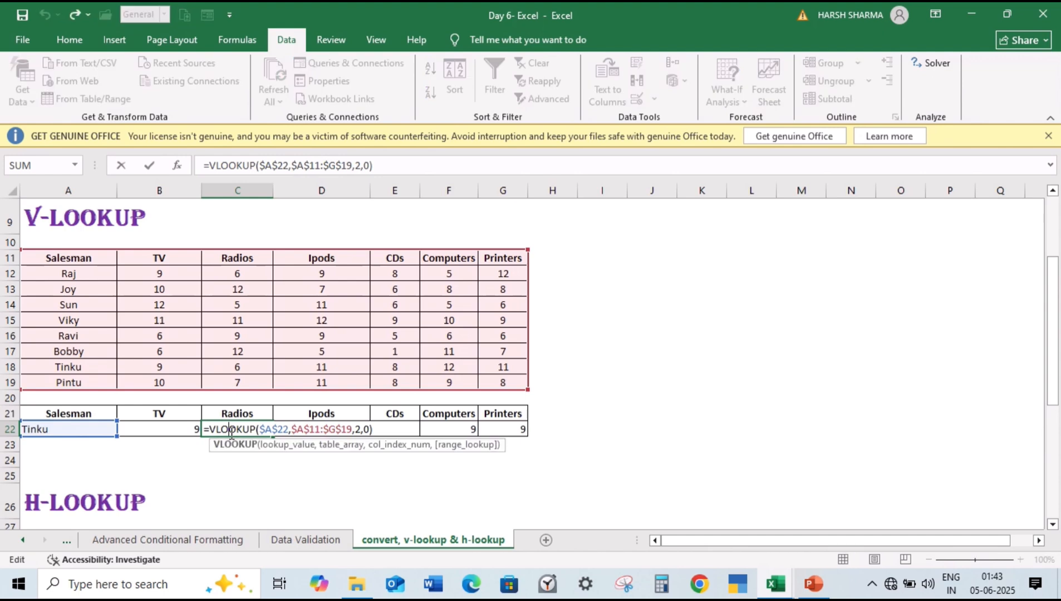
{"action": "double_click", "coordinate": [357, 429]}
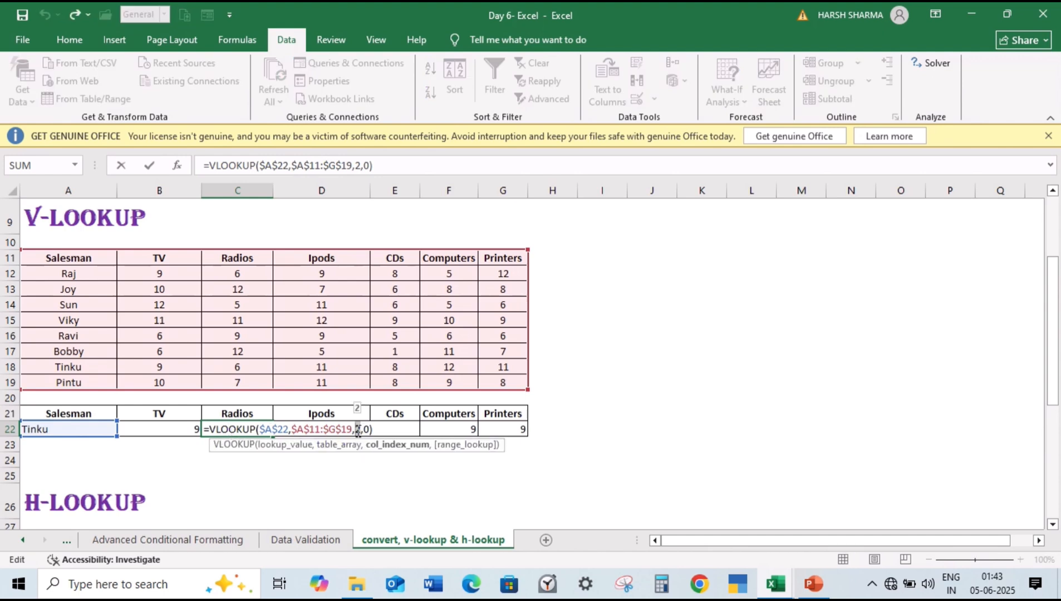
{"action": "type", "text": "3"}
{"action": "key", "text": "Return"}
Step: Try to set the column index number in the Ipods formula in D22 to 4
{"action": "double_click", "coordinate": [357, 429]}
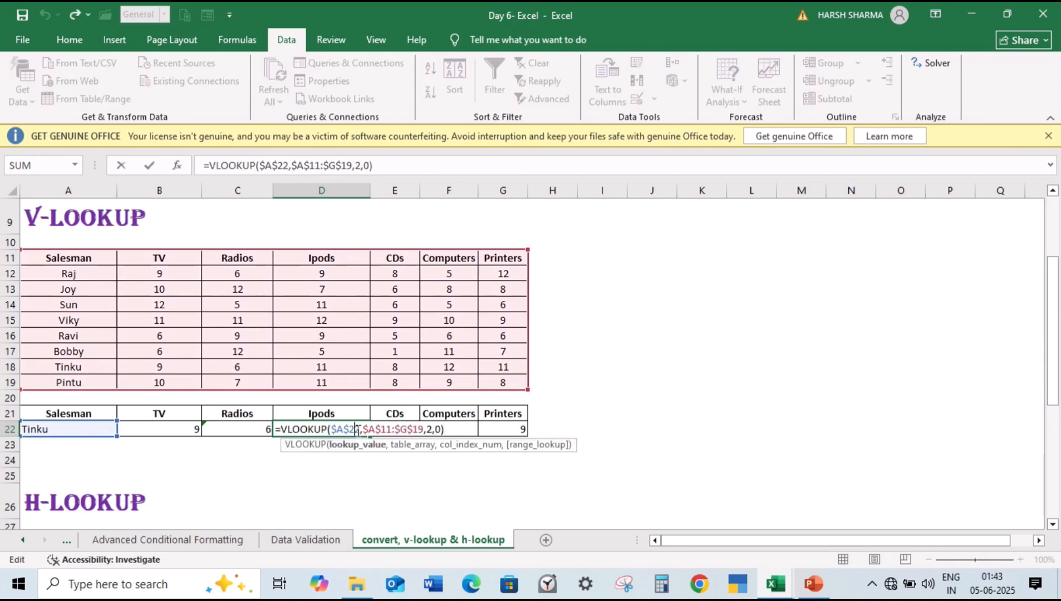
{"action": "left_click", "coordinate": [426, 429]}
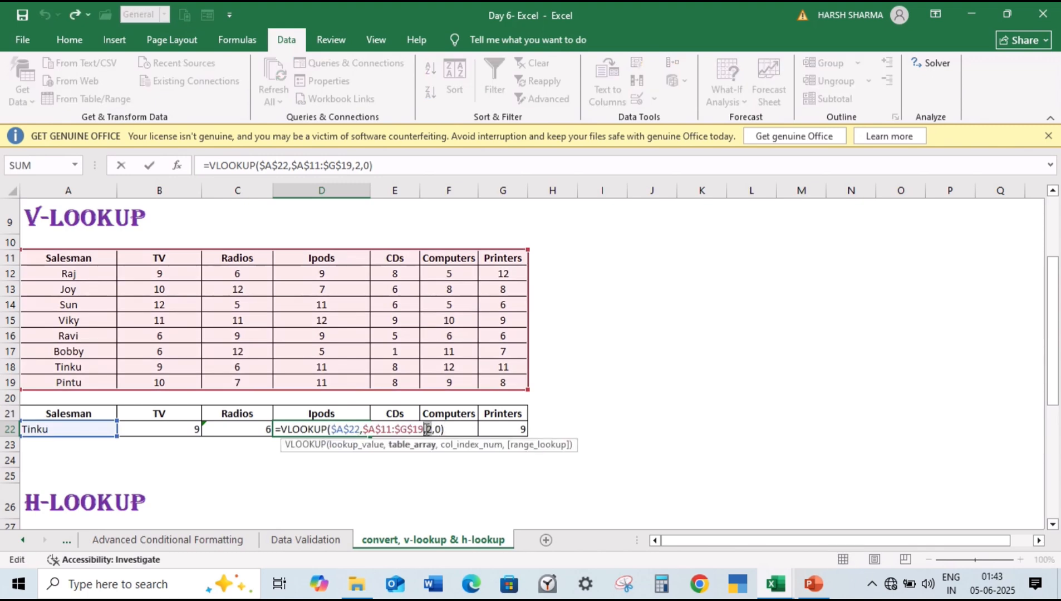
{"action": "type", "text": "4"}
{"action": "key", "text": "Return"}
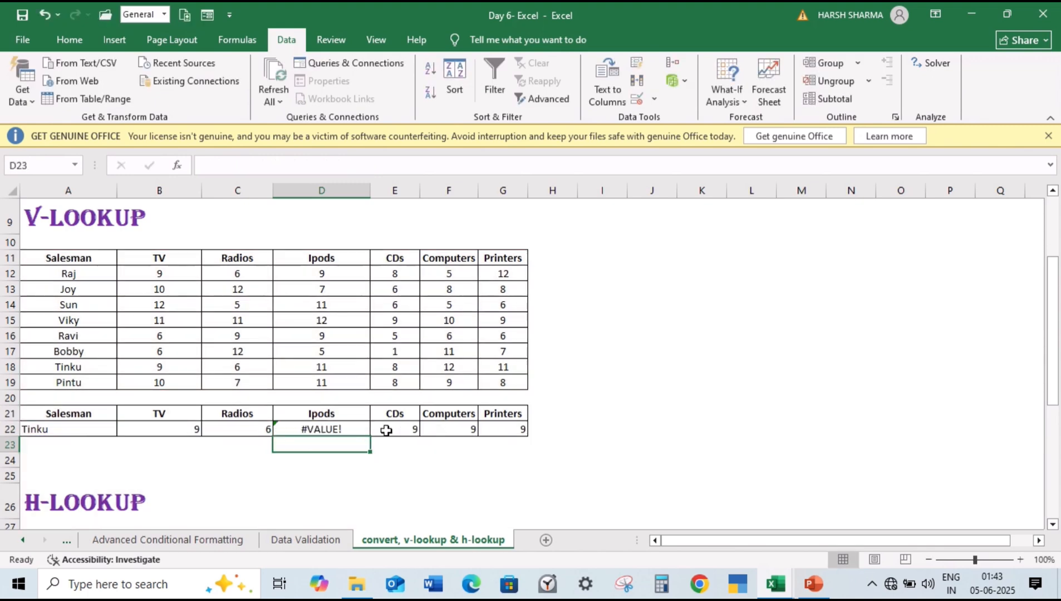
Step: Correct the D22 formula to =VLOOKUP($A$22,$A$11:$G$19,4,0) by reselecting the table array and adding column index 4
{"action": "left_click", "coordinate": [357, 430]}
{"action": "double_click", "coordinate": [357, 429]}
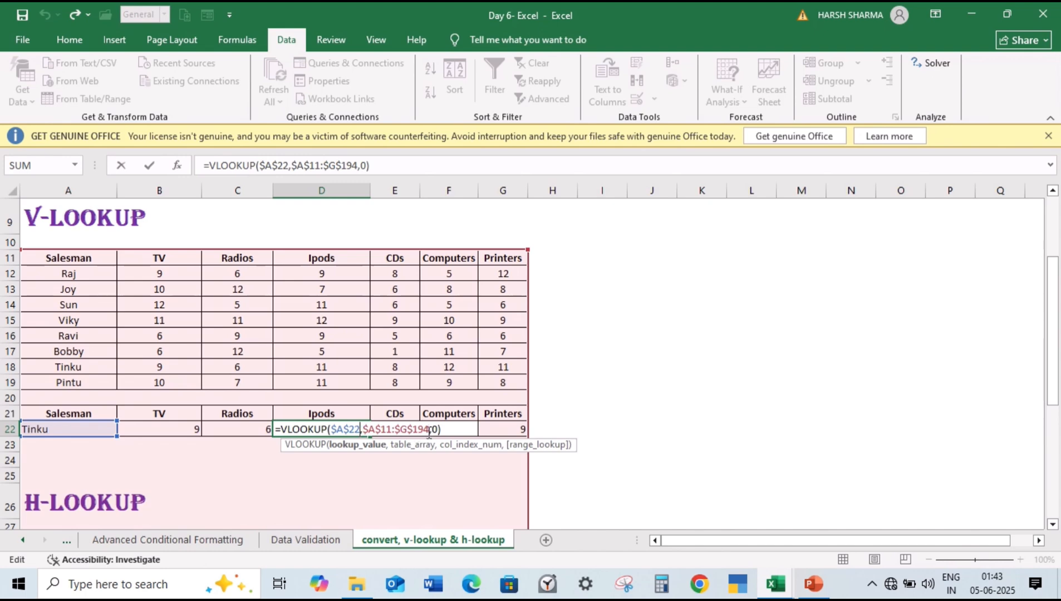
{"action": "left_click_drag", "start_coordinate": [430, 433], "coordinate": [365, 436]}
{"action": "key", "text": "BackSpace"}
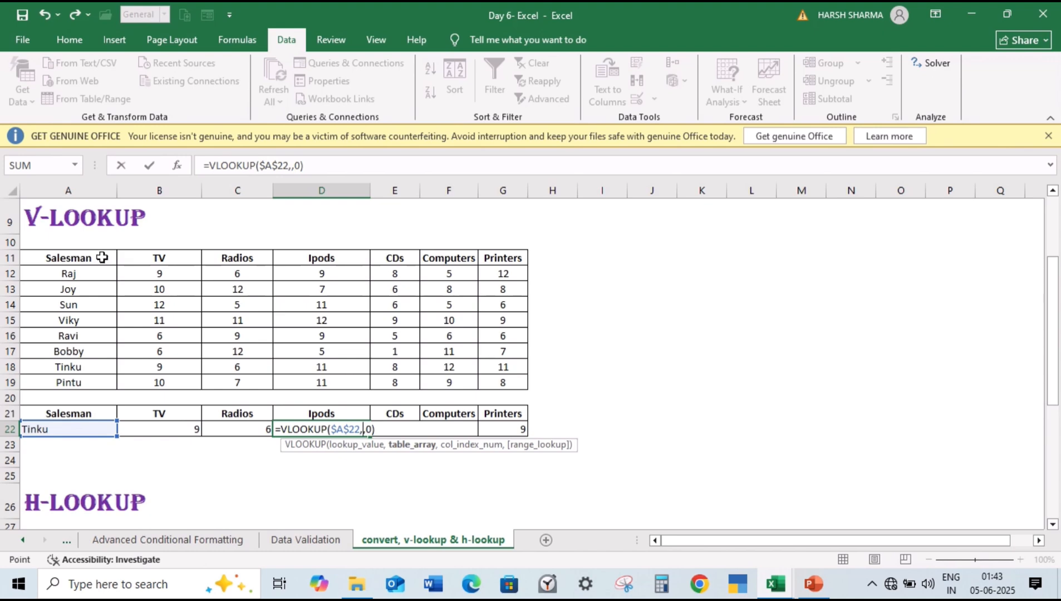
{"action": "left_click_drag", "start_coordinate": [102, 258], "coordinate": [490, 386]}
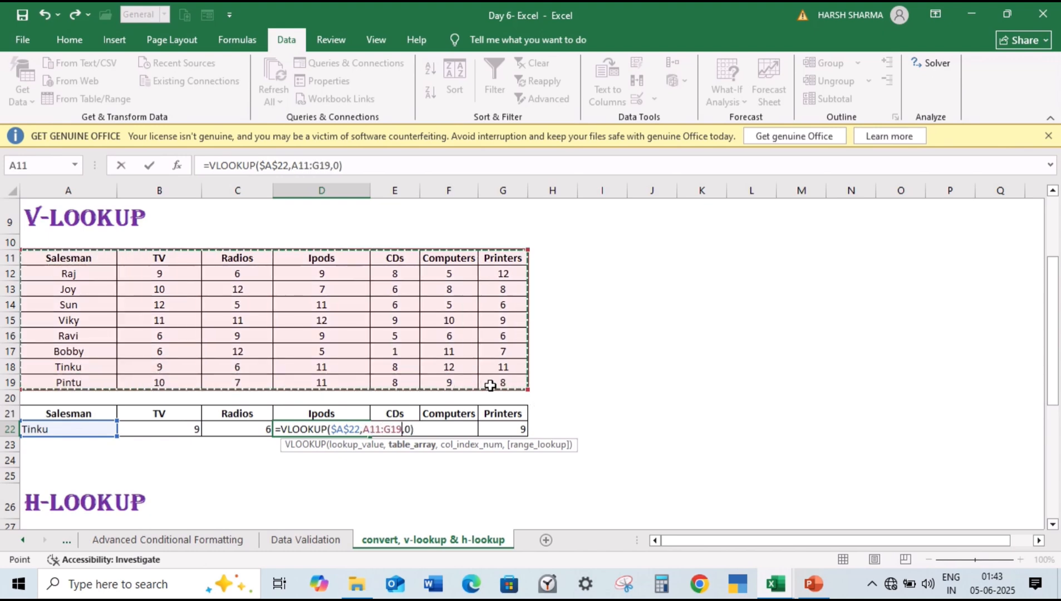
{"action": "key", "text": "F4"}
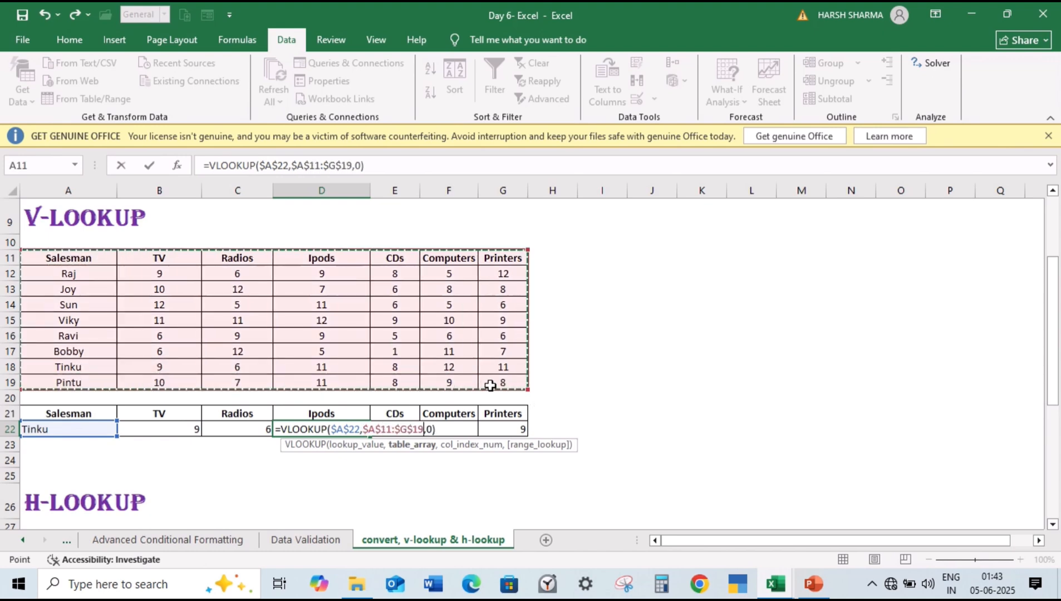
{"action": "type", "text": ","}
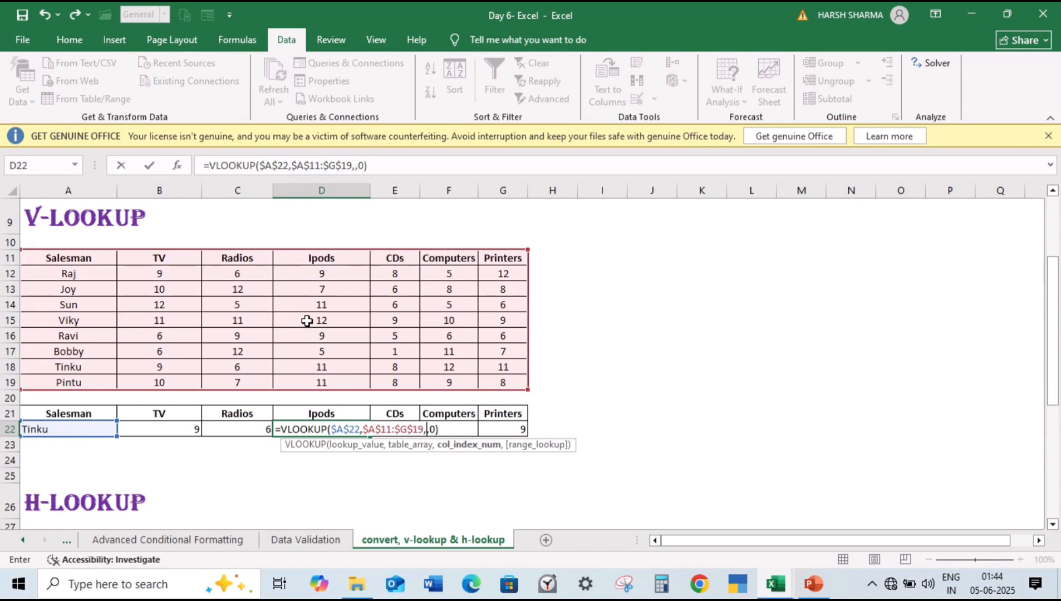
{"action": "type", "text": "4"}
{"action": "key", "text": "Return"}
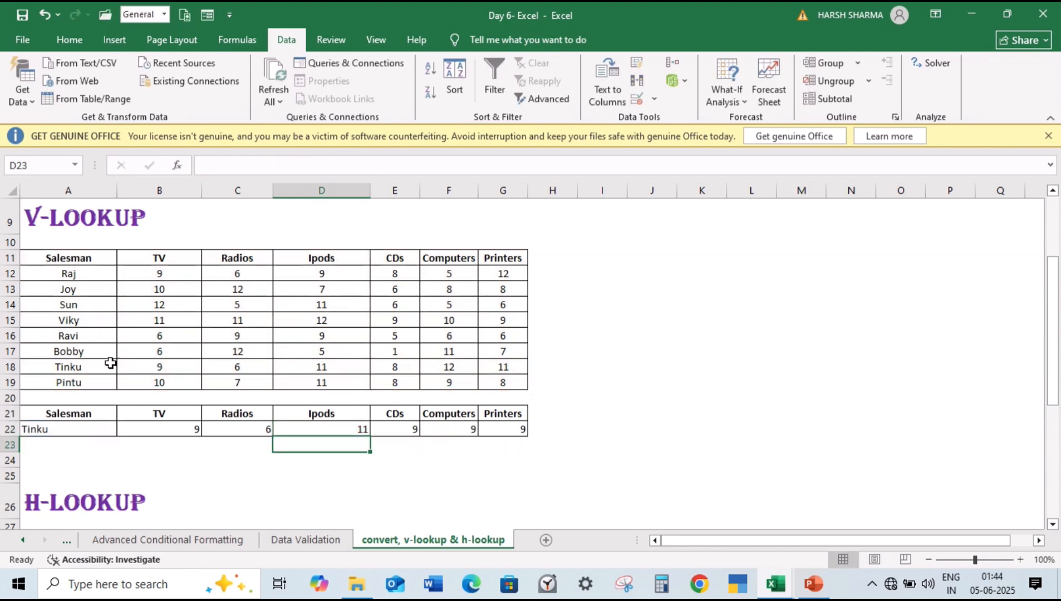
Step: Replace the CDs formula in E22 with =VLOOKUP($A$22,$A$11:$G$19,5,0), using absolute references for the lookup value and table array
{"action": "left_click", "coordinate": [401, 431]}
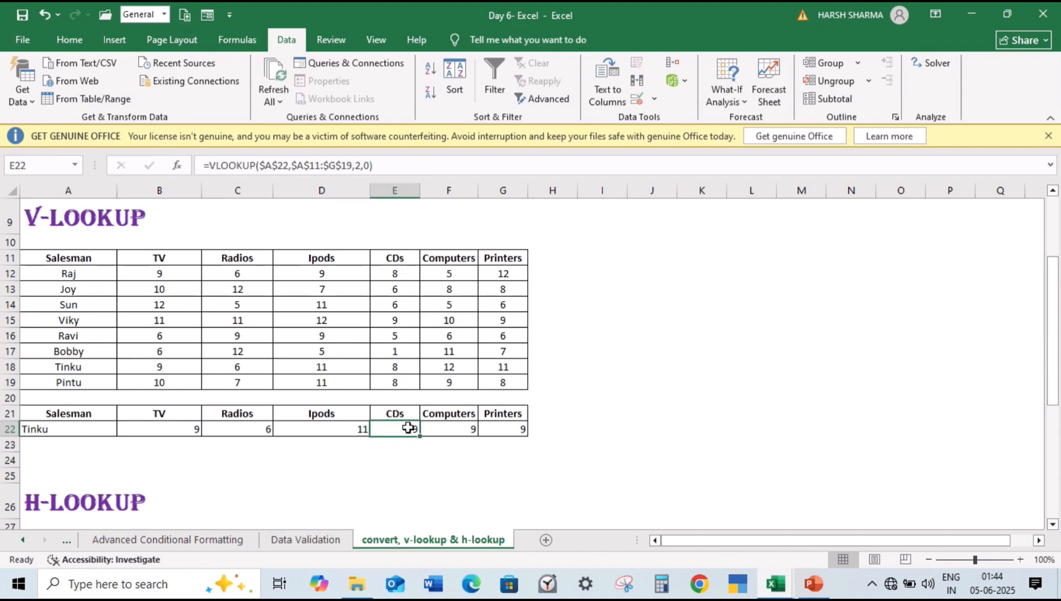
{"action": "type", "text": "=VLOOK"}
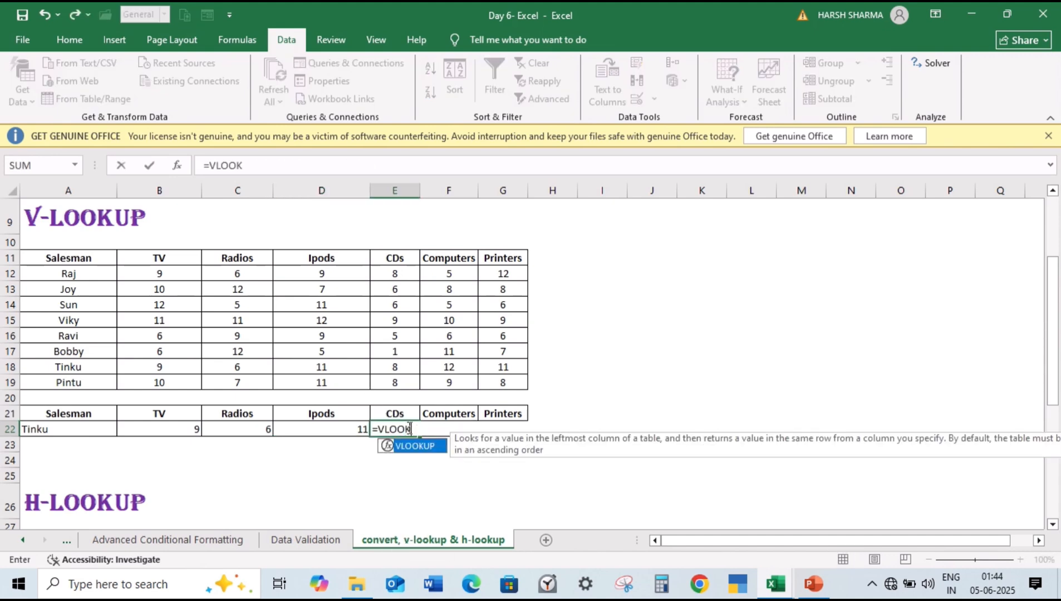
{"action": "type", "text": "UP("}
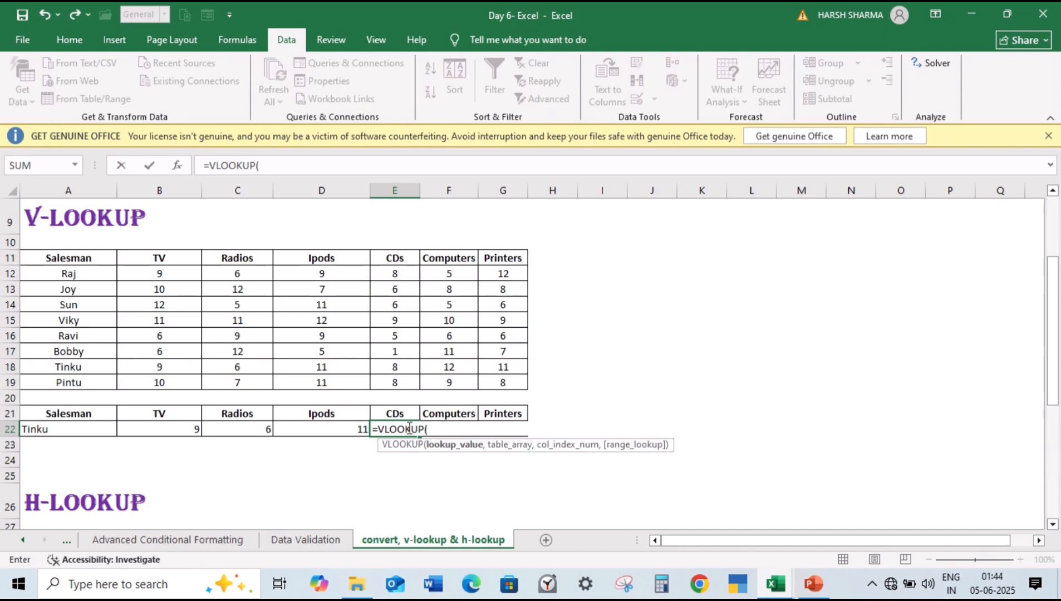
{"action": "left_click", "coordinate": [92, 433]}
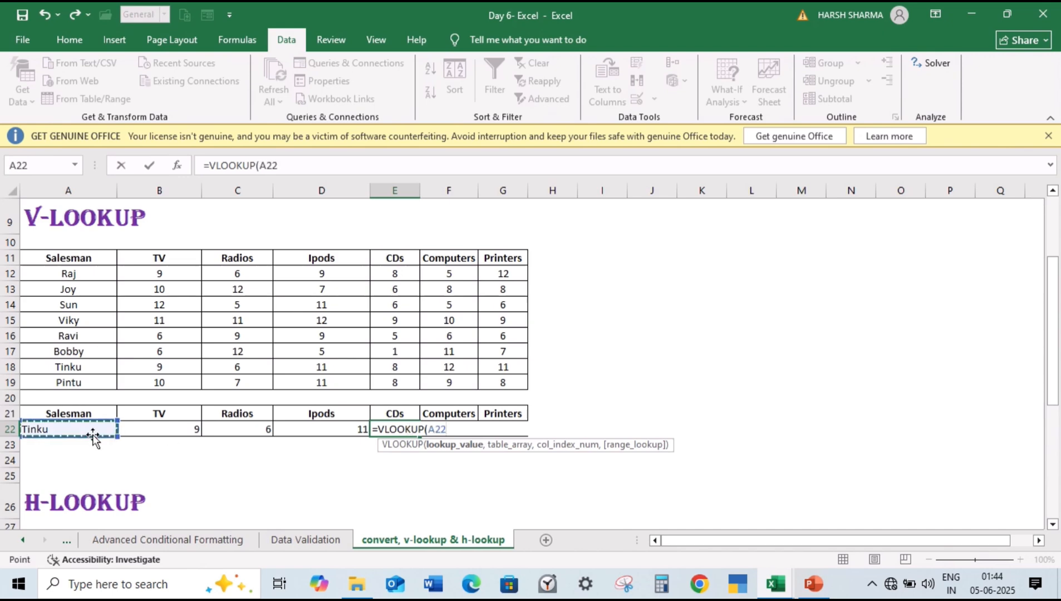
{"action": "key", "text": "F4"}
{"action": "type", "text": ","}
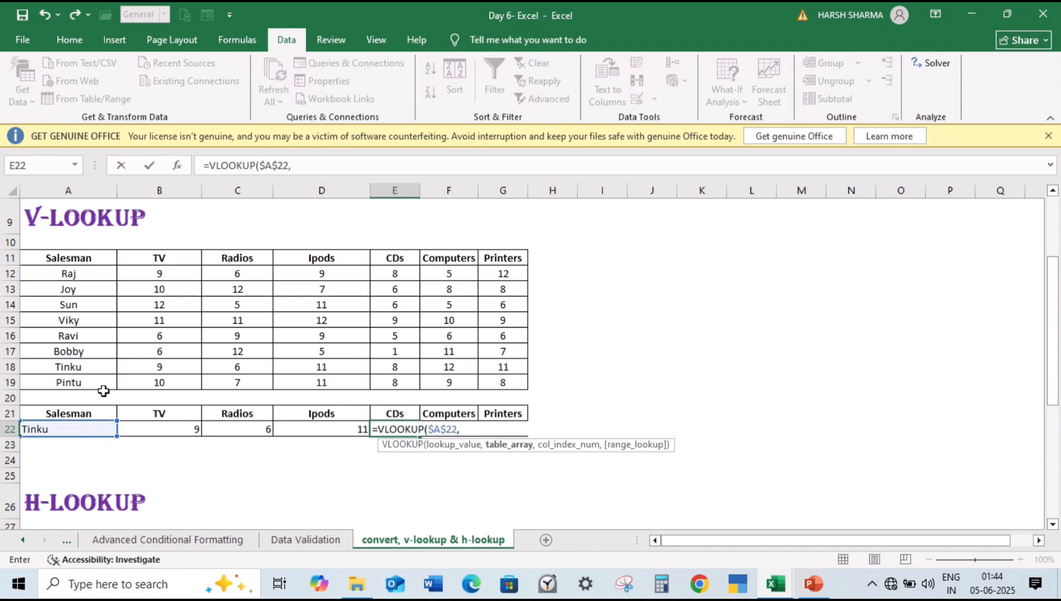
{"action": "left_click_drag", "start_coordinate": [90, 257], "coordinate": [506, 380]}
{"action": "key", "text": "F4"}
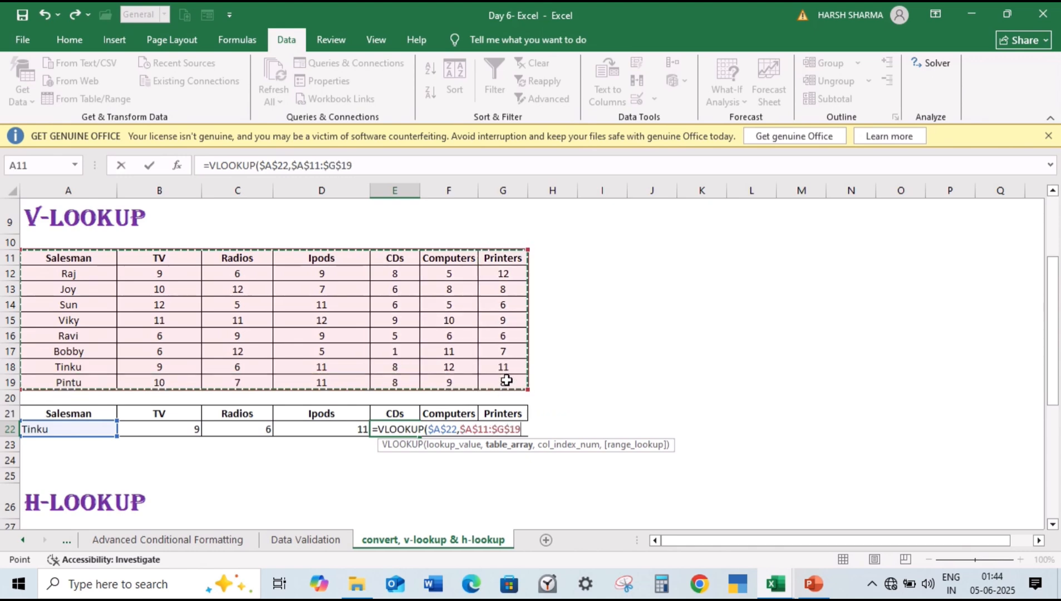
{"action": "type", "text": ","}
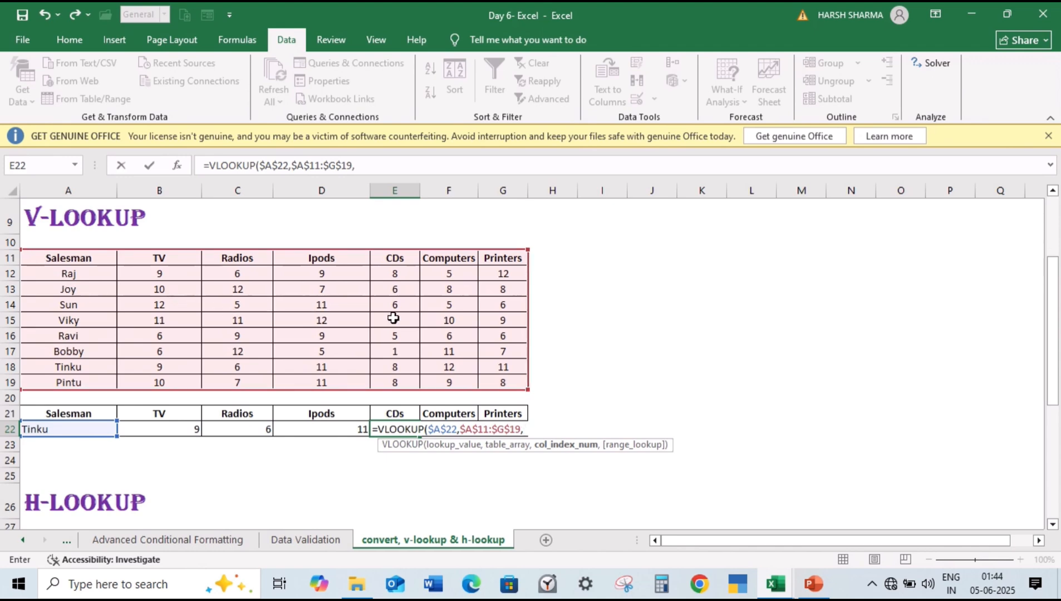
{"action": "type", "text": "5,"}
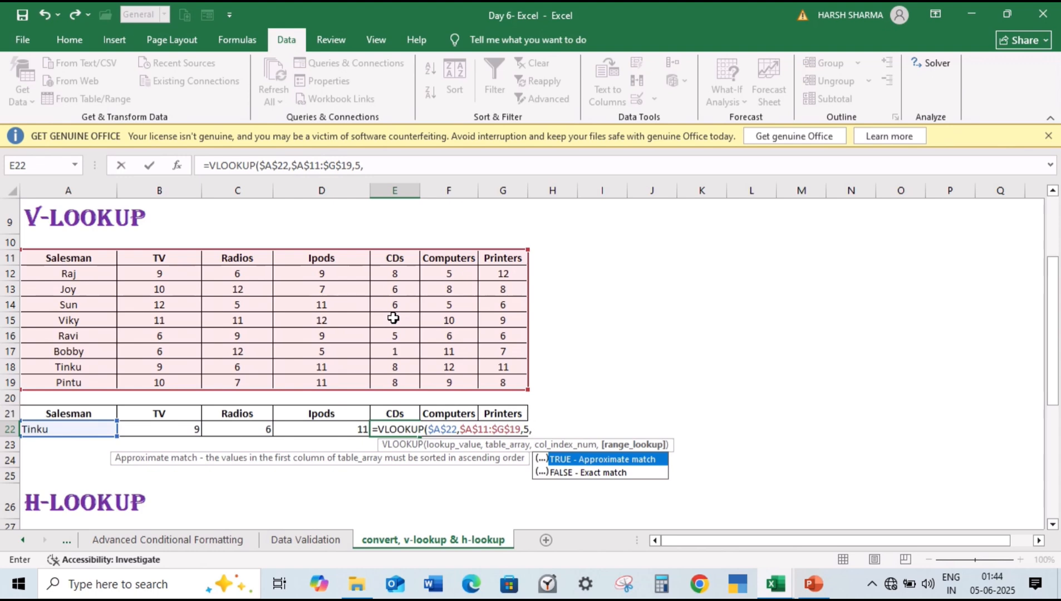
{"action": "type", "text": "0"}
{"action": "key", "text": "Return"}
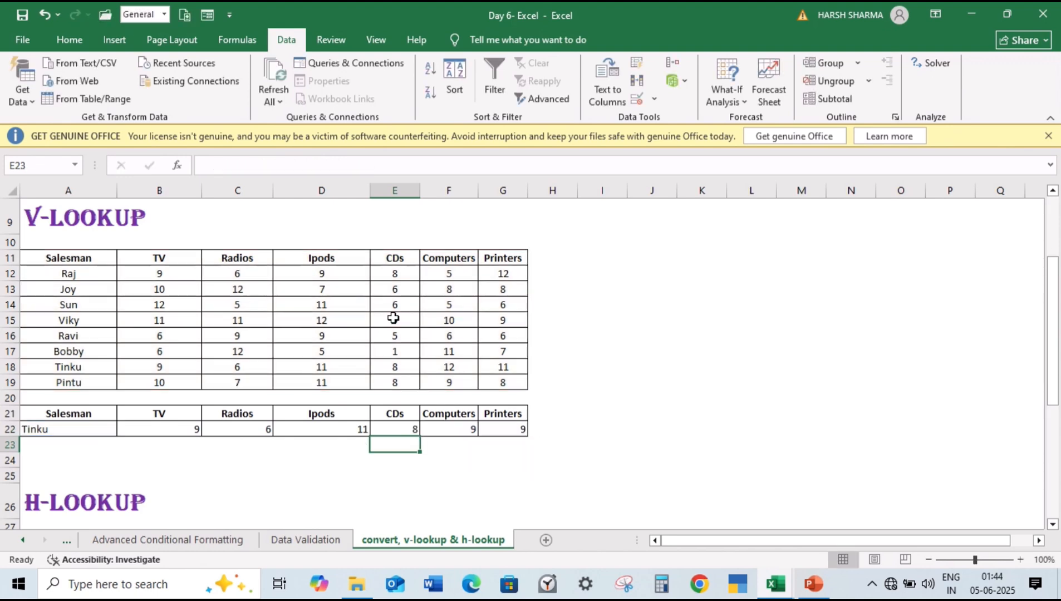
Step: Begin a new VLOOKUP formula in the Computers cell F22 with $A$22 as the absolute lookup value
{"action": "scroll", "coordinate": [473, 434], "scroll_direction": "down", "scroll_amount": 3}
{"action": "left_click", "coordinate": [474, 434]}
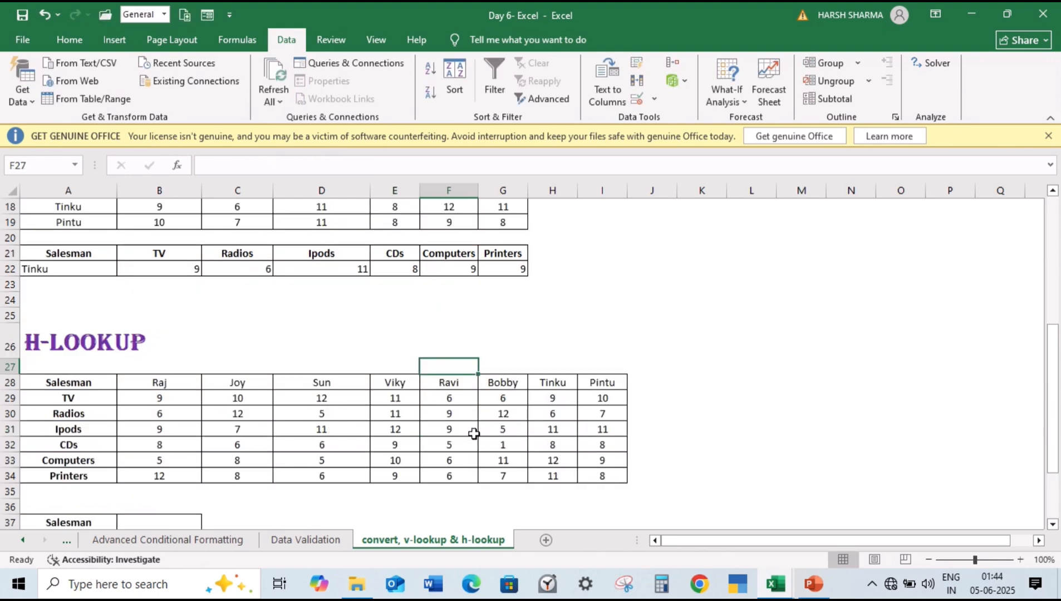
{"action": "left_click_drag", "start_coordinate": [1056, 400], "coordinate": [1055, 354]}
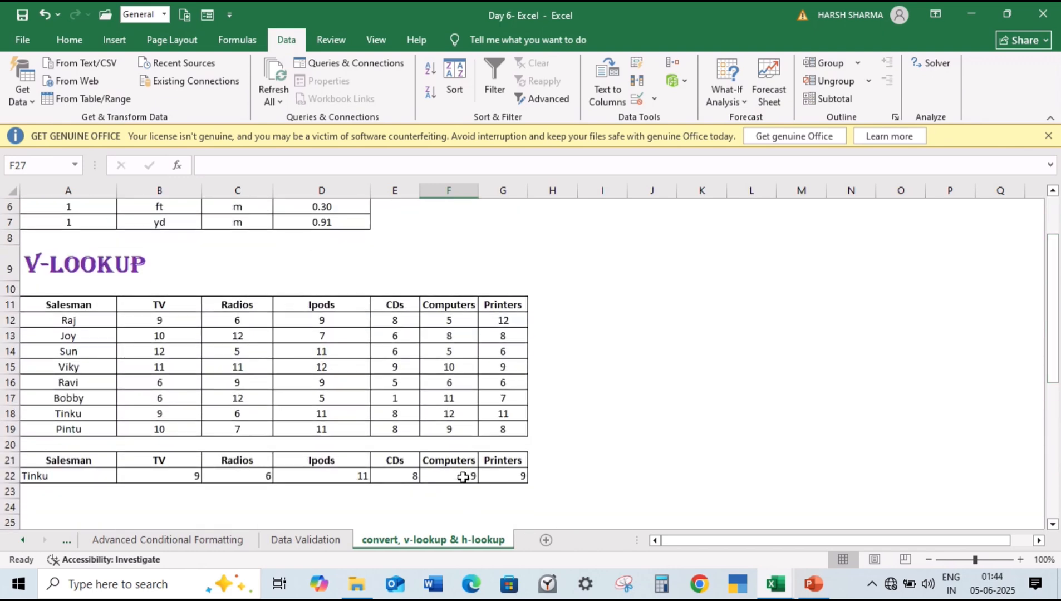
{"action": "double_click", "coordinate": [463, 477]}
{"action": "key", "text": "Escape"}
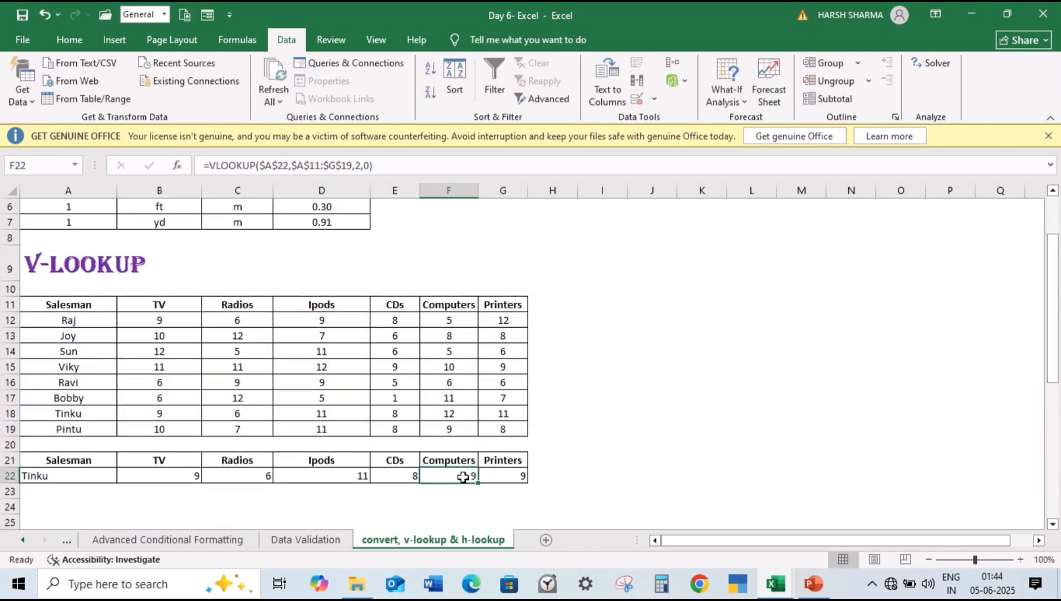
{"action": "type", "text": "=VLL"}
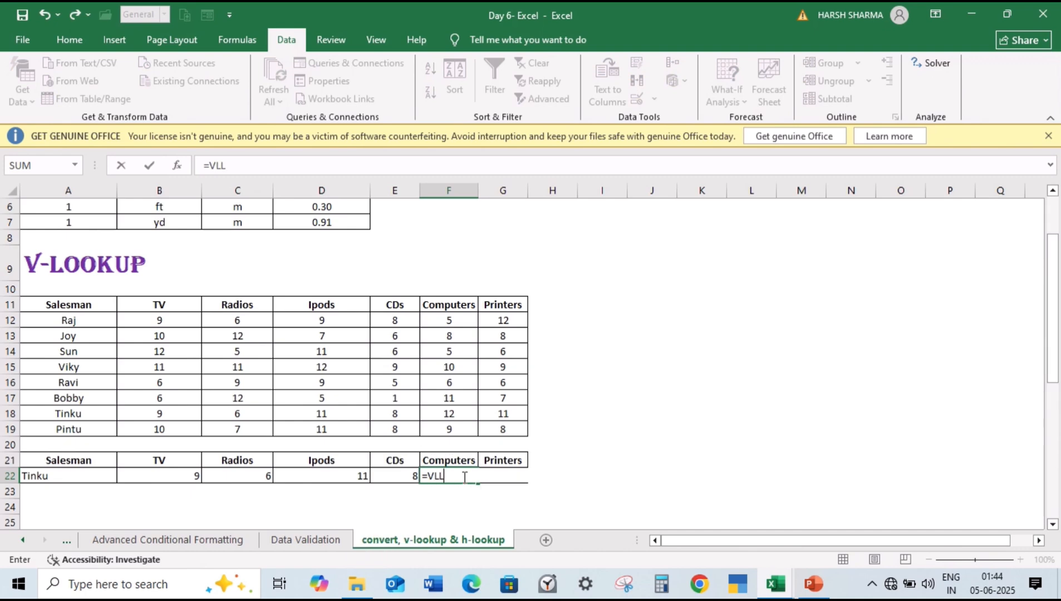
{"action": "key", "text": "BackSpace"}
{"action": "type", "text": "OOKUP("}
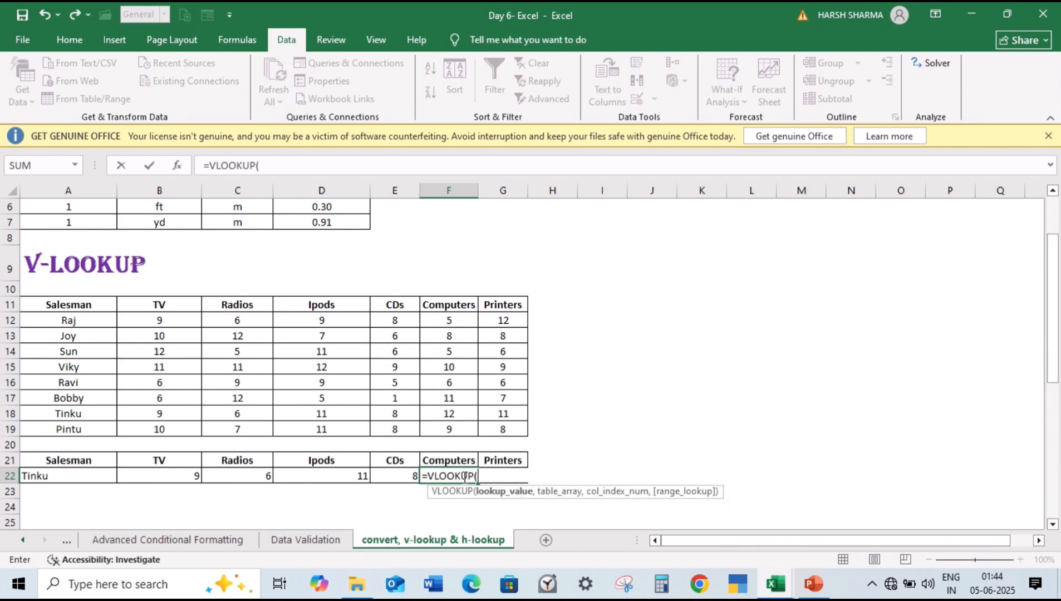
{"action": "left_click", "coordinate": [105, 476]}
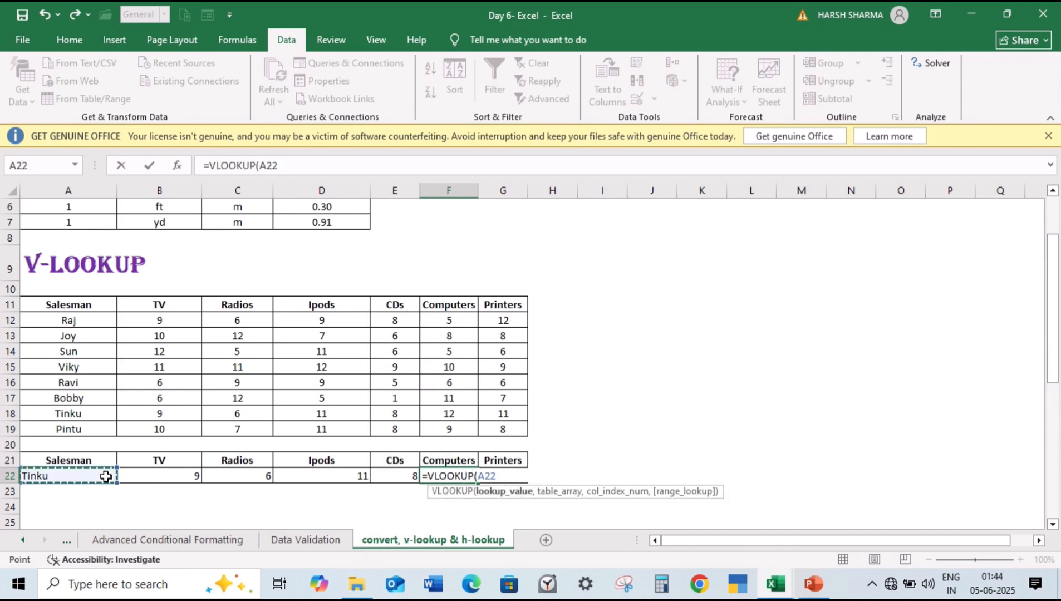
{"action": "key", "text": "F4"}
{"action": "type", "text": ","}
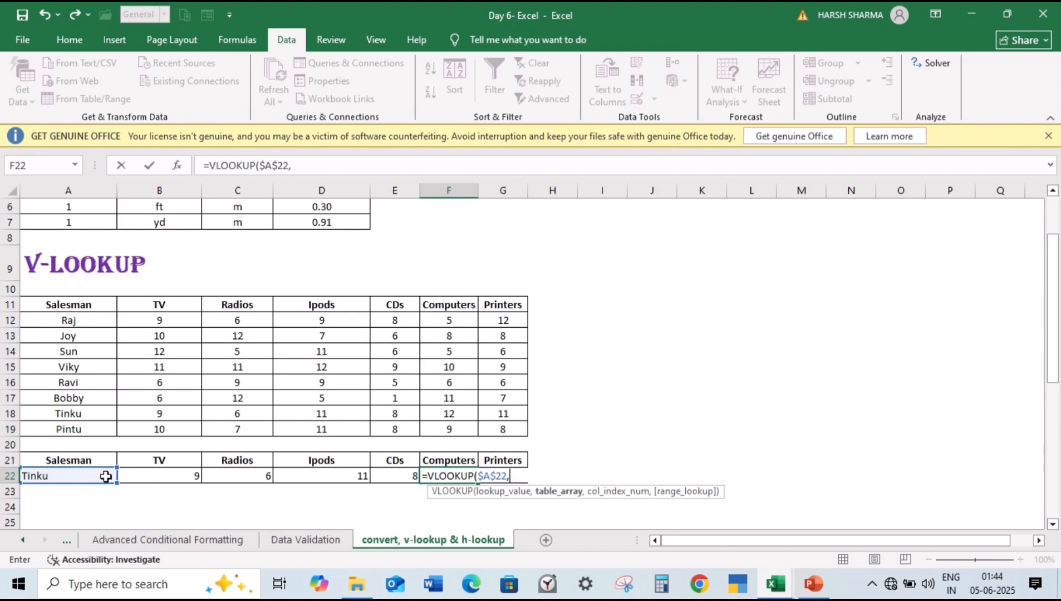
Step: Complete the F22 formula with the absolute table array $A$11:$G$19, column index 6 and exact match 0
{"action": "left_click_drag", "start_coordinate": [85, 306], "coordinate": [488, 427]}
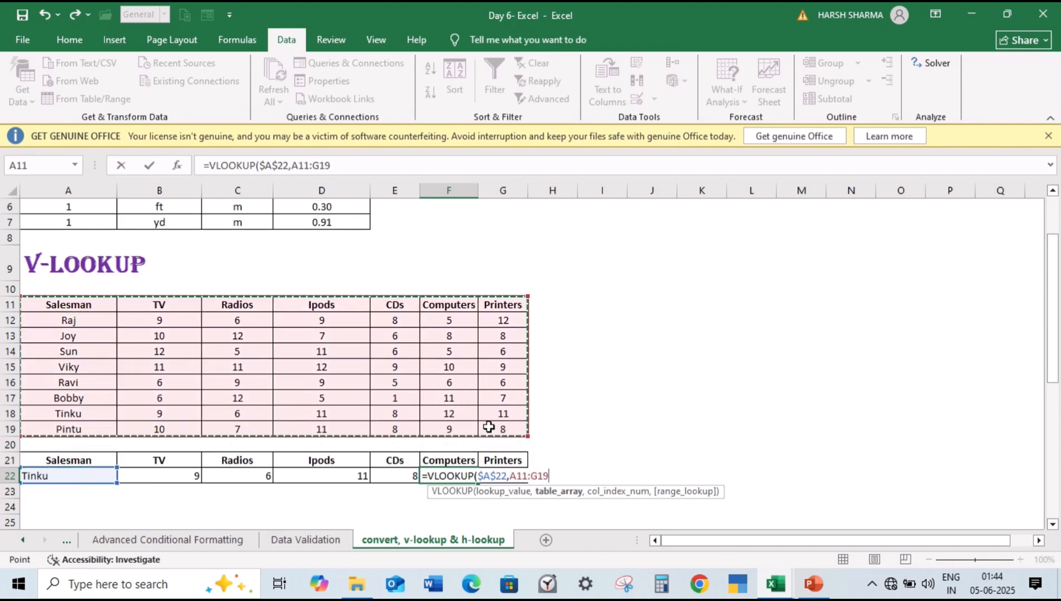
{"action": "key", "text": "F4"}
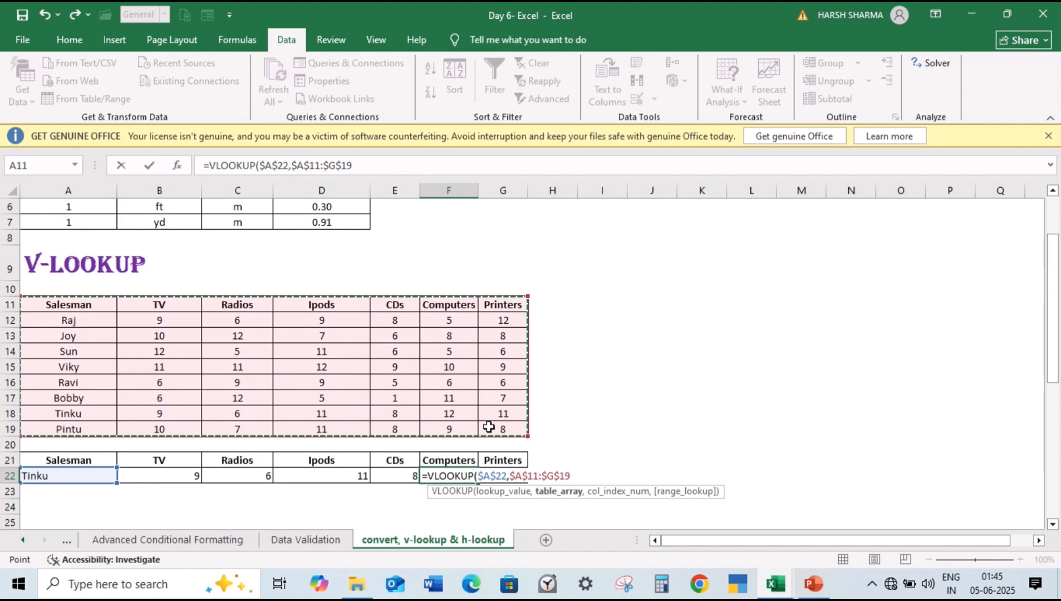
{"action": "type", "text": ","}
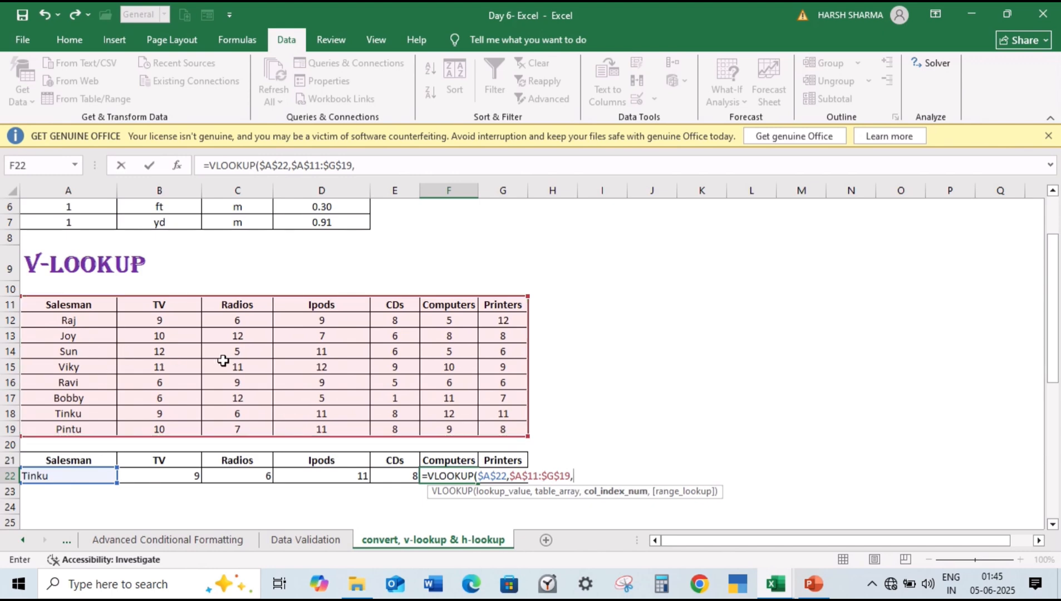
{"action": "type", "text": "6"}
{"action": "type", "text": ",0"}
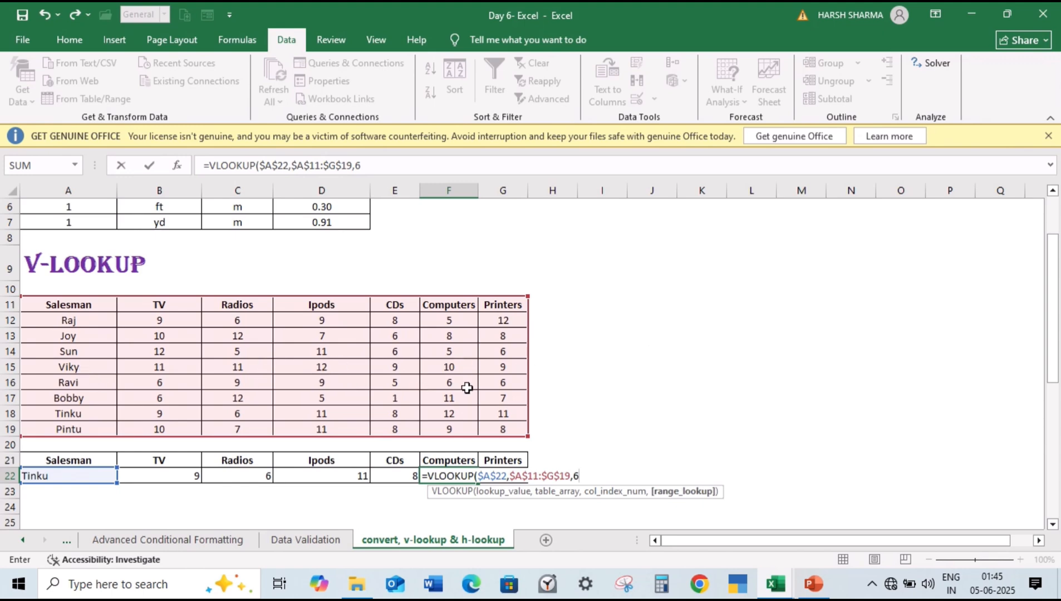
{"action": "type", "text": ")"}
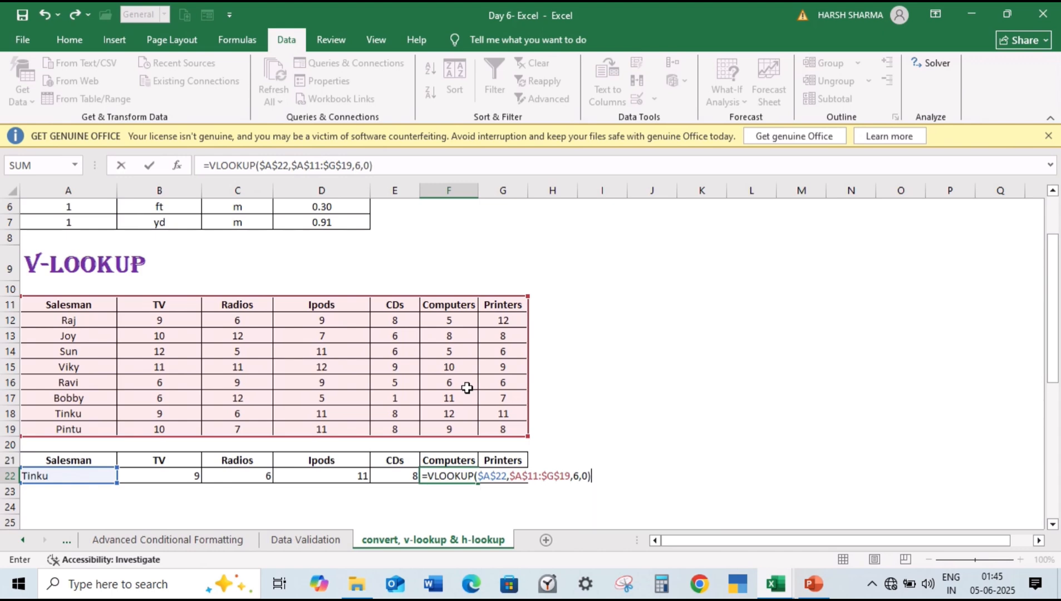
{"action": "key", "text": "Return"}
Step: Replace the Printers formula in G22 with =VLOOKUP($A$22,$A$11:$G$19,7,0), using absolute references for the lookup value and table array
{"action": "left_click", "coordinate": [511, 474]}
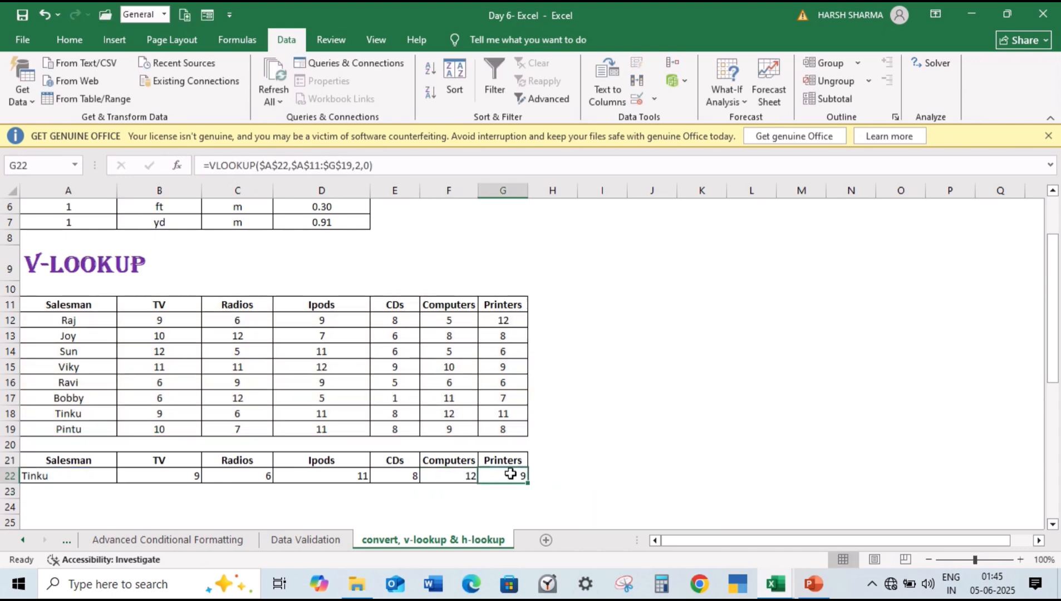
{"action": "type", "text": "=VLOOKUP("}
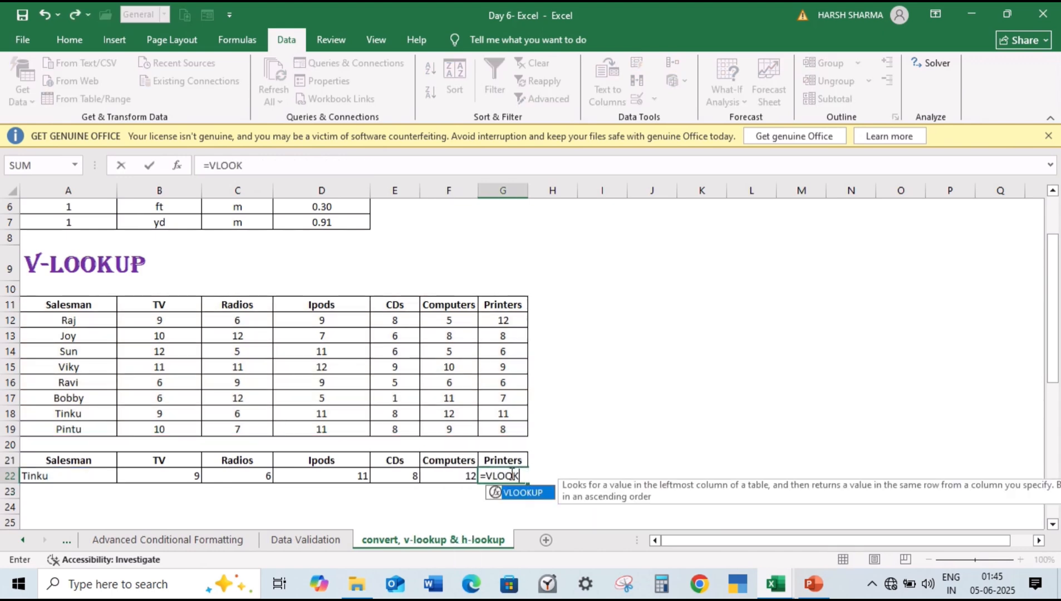
{"action": "left_click", "coordinate": [63, 478]}
{"action": "key", "text": "F4"}
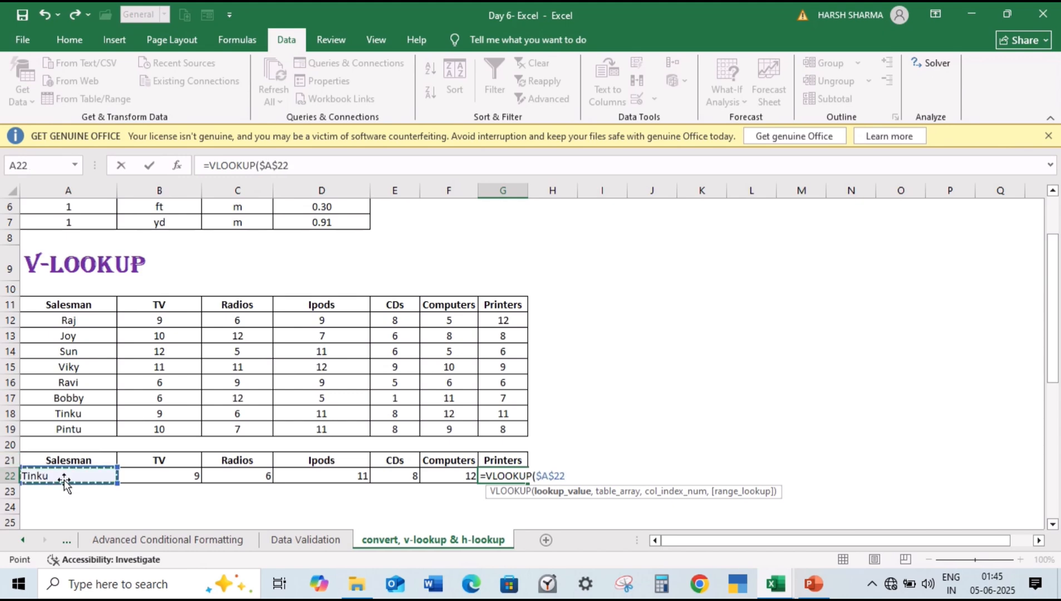
{"action": "type", "text": ","}
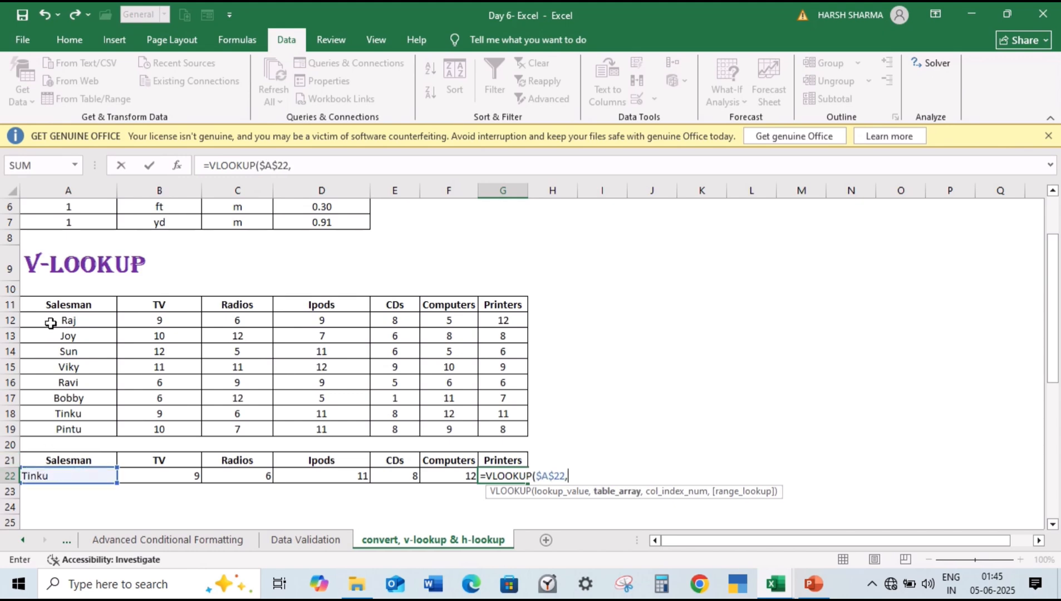
{"action": "left_click_drag", "start_coordinate": [54, 309], "coordinate": [518, 432]}
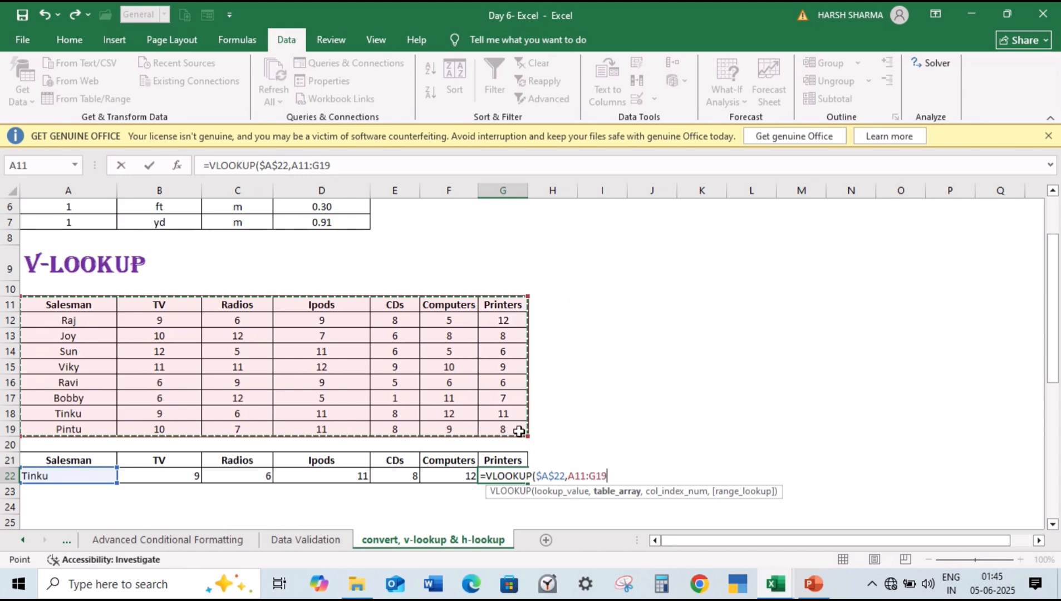
{"action": "key", "text": "F4"}
{"action": "type", "text": ","}
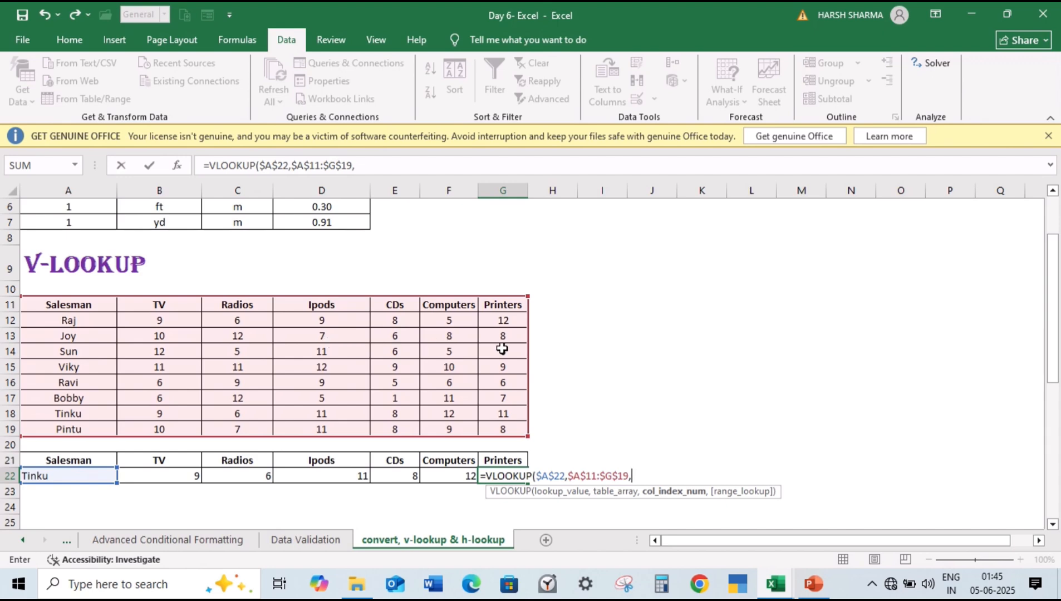
{"action": "type", "text": "7,0)"}
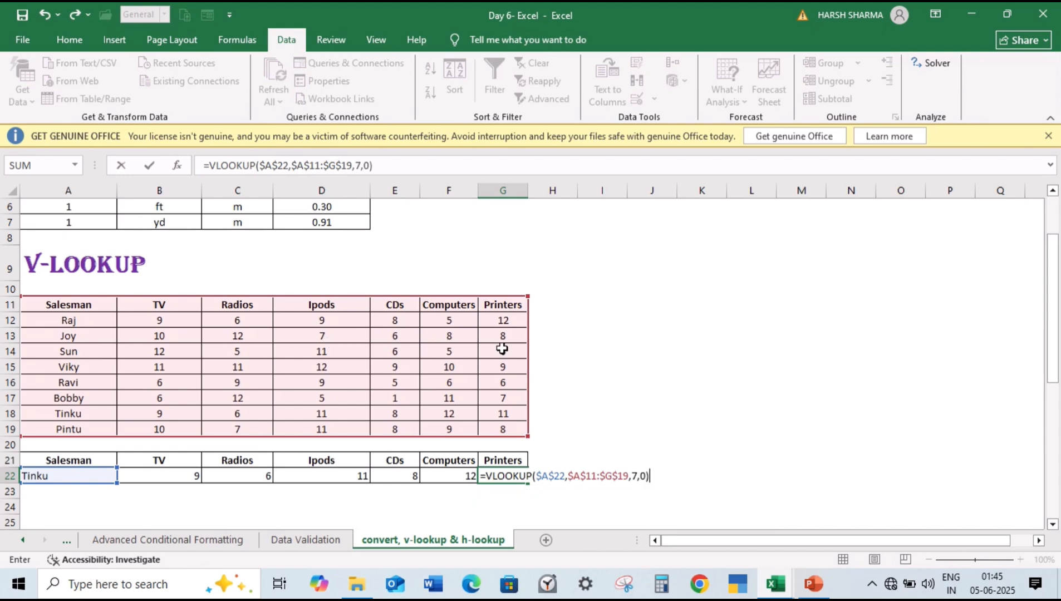
{"action": "key", "text": "Return"}
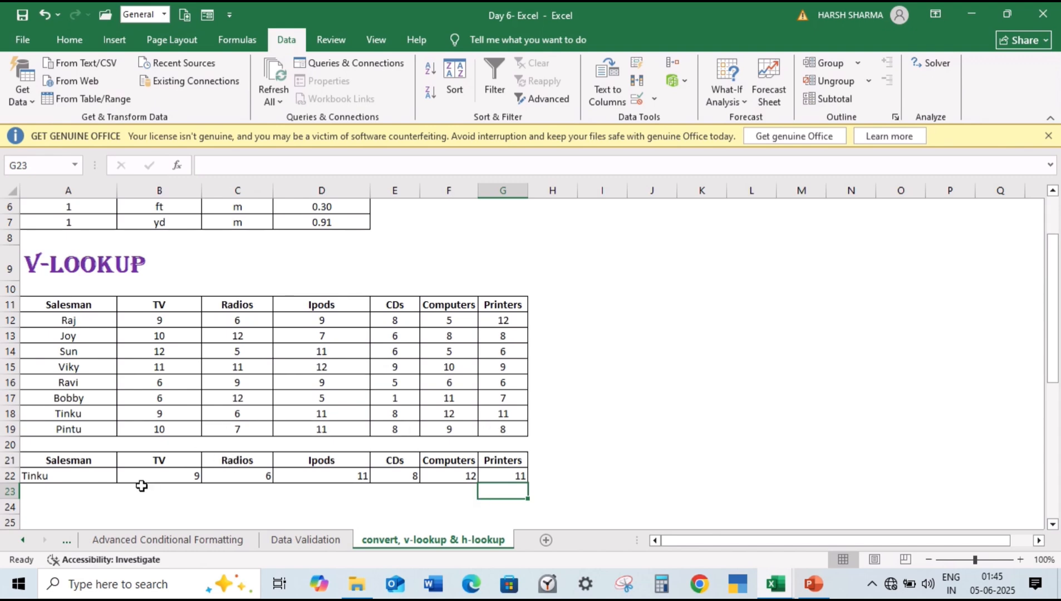
Step: Choose the last salesman in the A22 validation list to test the lookup formulas
{"action": "left_click", "coordinate": [105, 474]}
{"action": "left_click", "coordinate": [124, 475]}
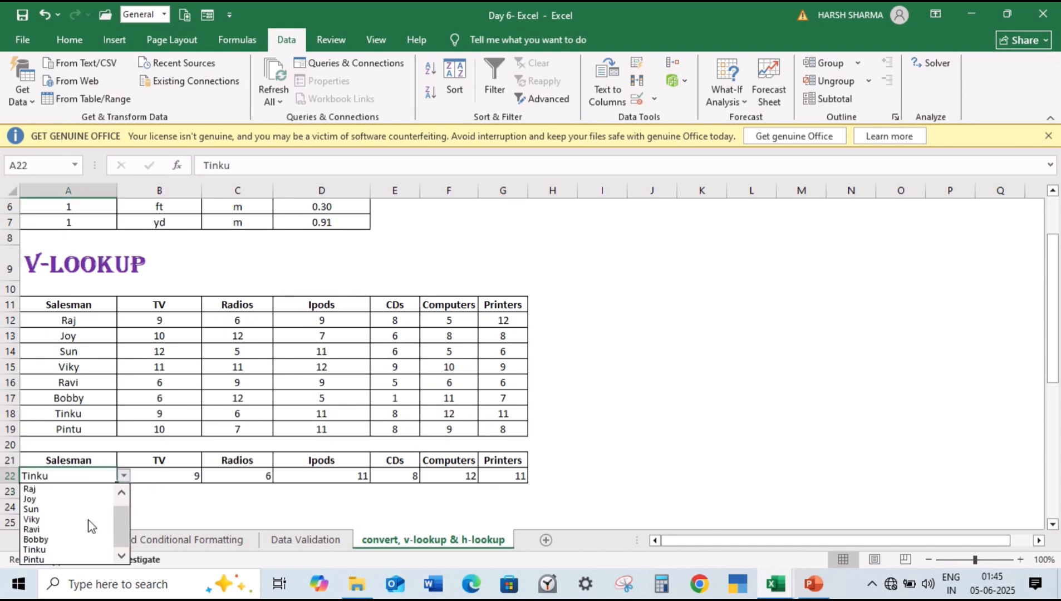
{"action": "left_click", "coordinate": [82, 560]}
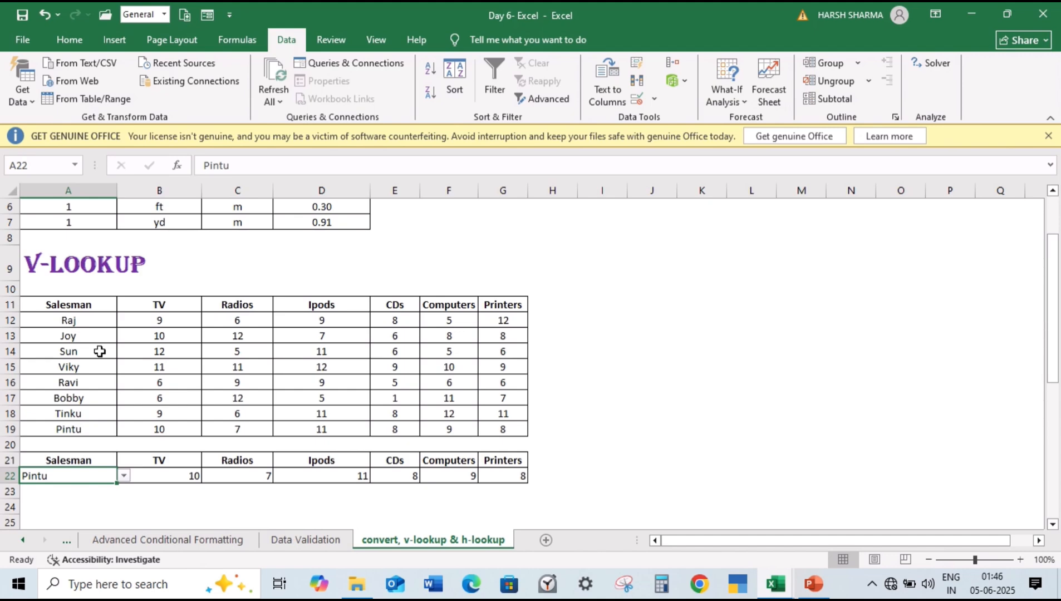
{"action": "left_click_drag", "start_coordinate": [78, 304], "coordinate": [92, 427]}
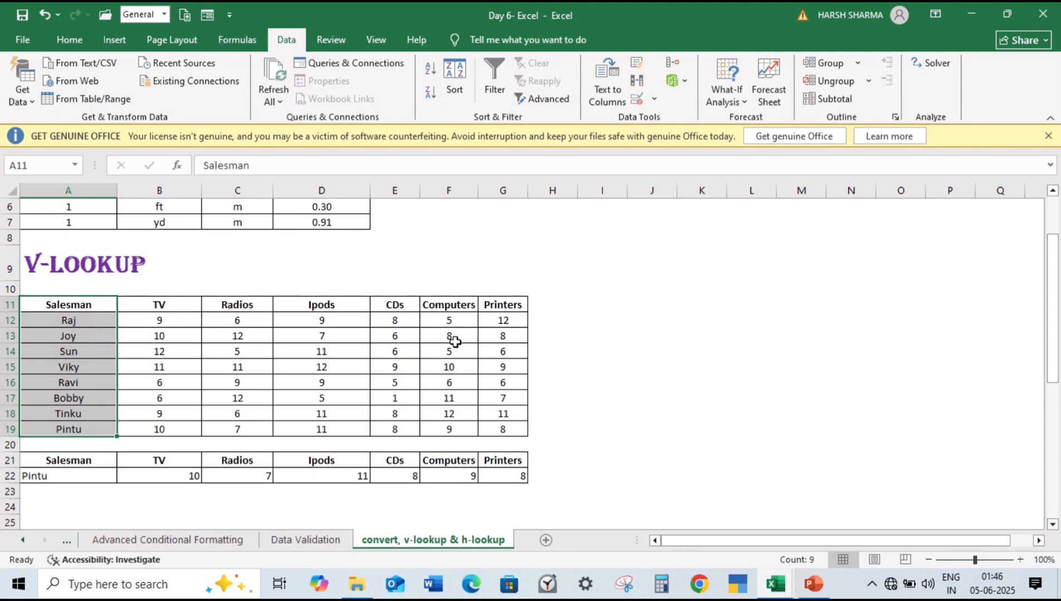
{"action": "left_click", "coordinate": [133, 354]}
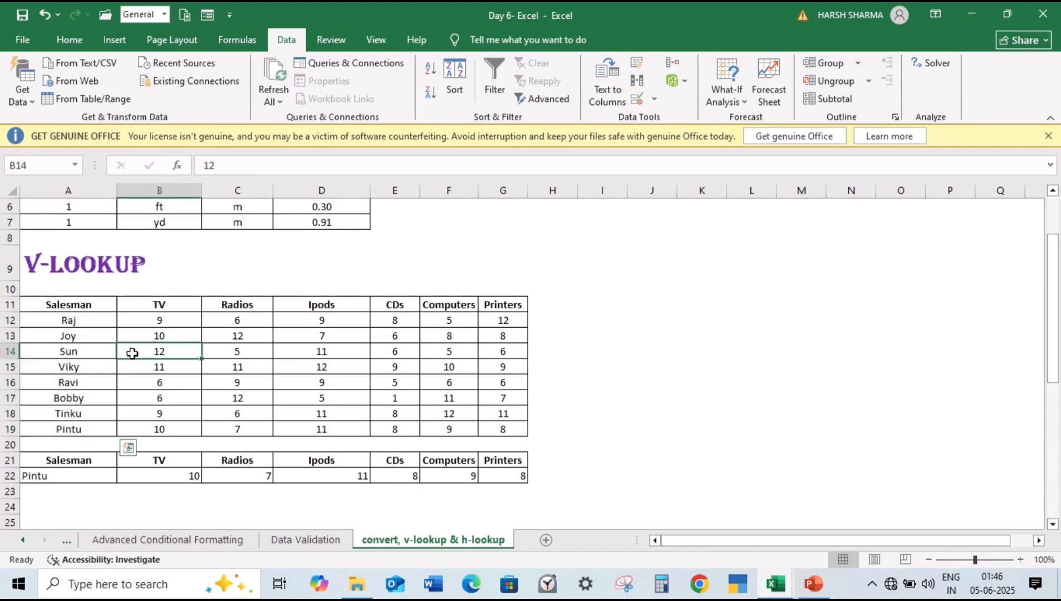
{"action": "left_click", "coordinate": [93, 355]}
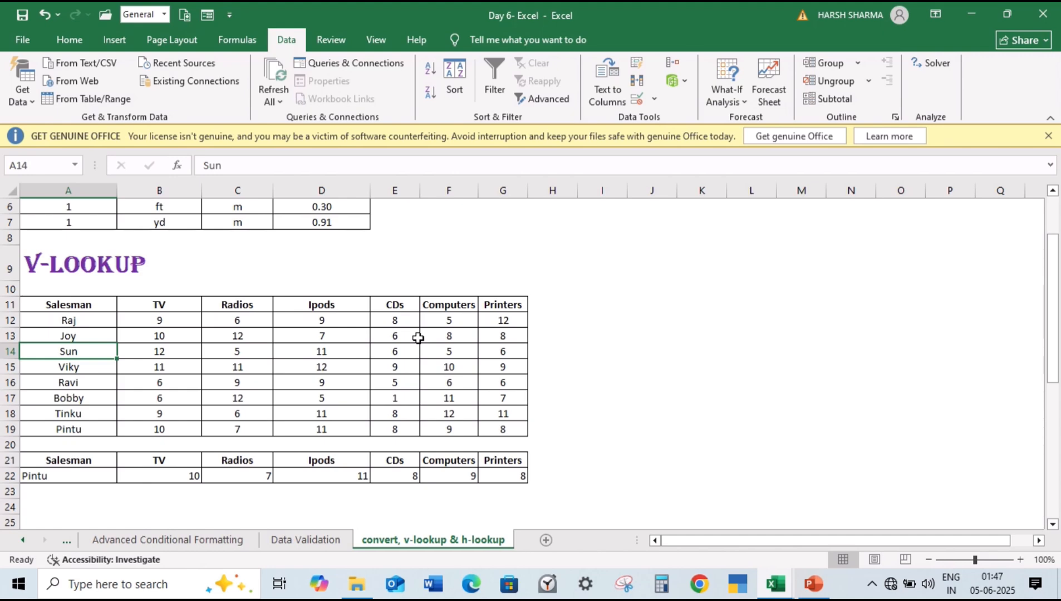
{"action": "left_click", "coordinate": [213, 352]}
{"action": "key", "text": "Down"}
{"action": "key", "text": "Down"}
{"action": "key", "text": "Down"}
{"action": "key", "text": "Down"}
{"action": "key", "text": "Down"}
{"action": "key", "text": "Down"}
{"action": "key", "text": "Down"}
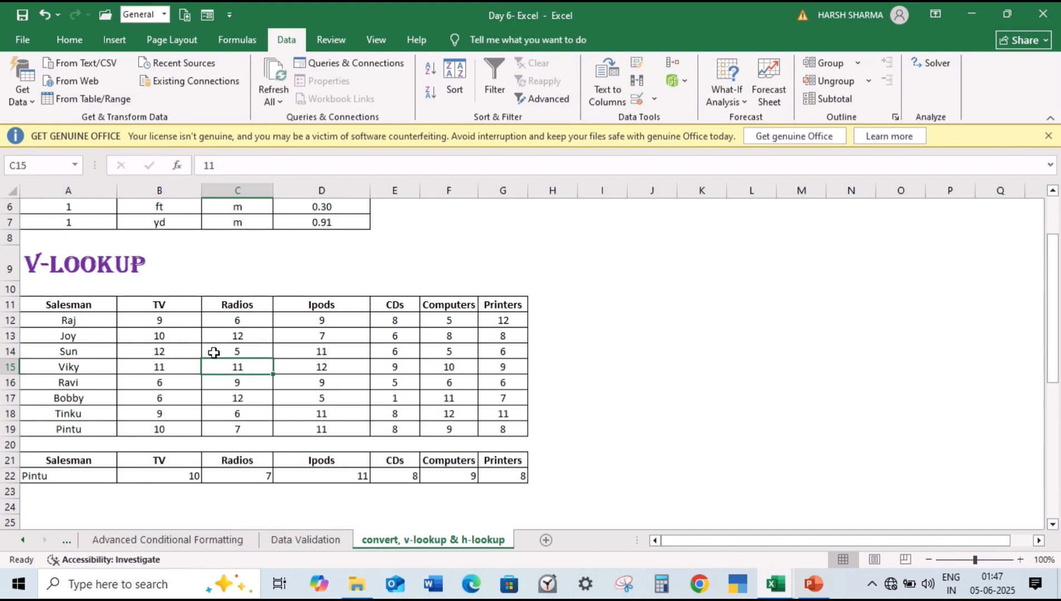
Step: Examine the H-LOOKUP section's source table, its product labels, salesman header row and sales figures, and the empty lookup table beneath it
{"action": "key", "text": "Down"}
{"action": "key", "text": "Down"}
{"action": "key", "text": "Down"}
{"action": "key", "text": "Down"}
{"action": "key", "text": "Down"}
{"action": "key", "text": "Down"}
{"action": "key", "text": "Down"}
{"action": "key", "text": "Down"}
{"action": "key", "text": "Down"}
{"action": "key", "text": "Down"}
{"action": "key", "text": "Down"}
{"action": "key", "text": "Down"}
{"action": "key", "text": "Down"}
{"action": "key", "text": "Down"}
{"action": "key", "text": "Down"}
{"action": "key", "text": "Down"}
{"action": "key", "text": "Down"}
{"action": "key", "text": "Down"}
{"action": "key", "text": "Down"}
{"action": "key", "text": "Down"}
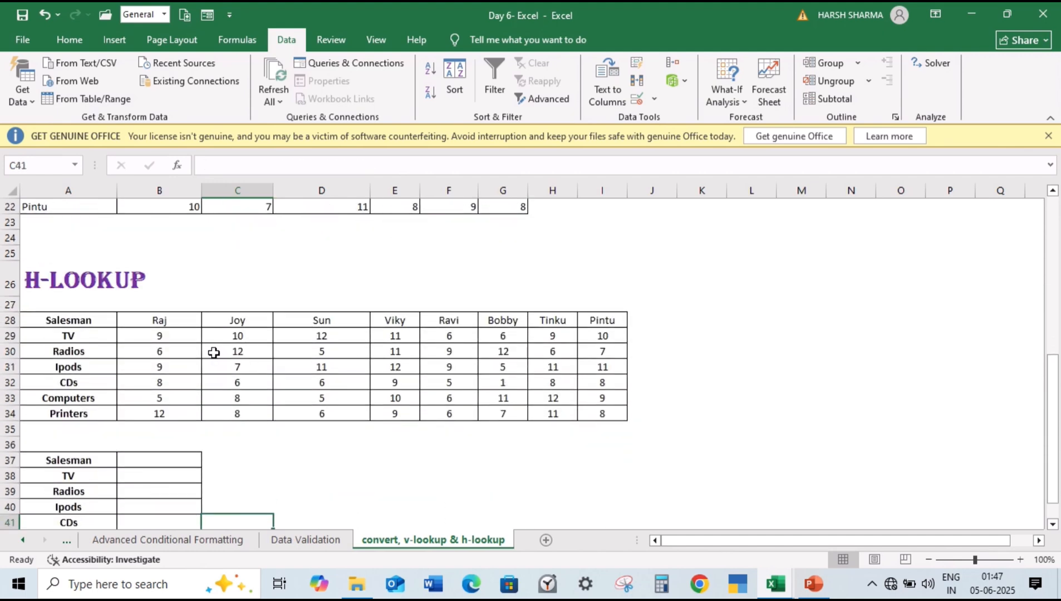
{"action": "key", "text": "Down"}
{"action": "key", "text": "Down"}
{"action": "key", "text": "Down"}
{"action": "key", "text": "Up"}
{"action": "key", "text": "Up"}
{"action": "key", "text": "Up"}
{"action": "key", "text": "Up"}
{"action": "key", "text": "Up"}
{"action": "key", "text": "Up"}
{"action": "key", "text": "Up"}
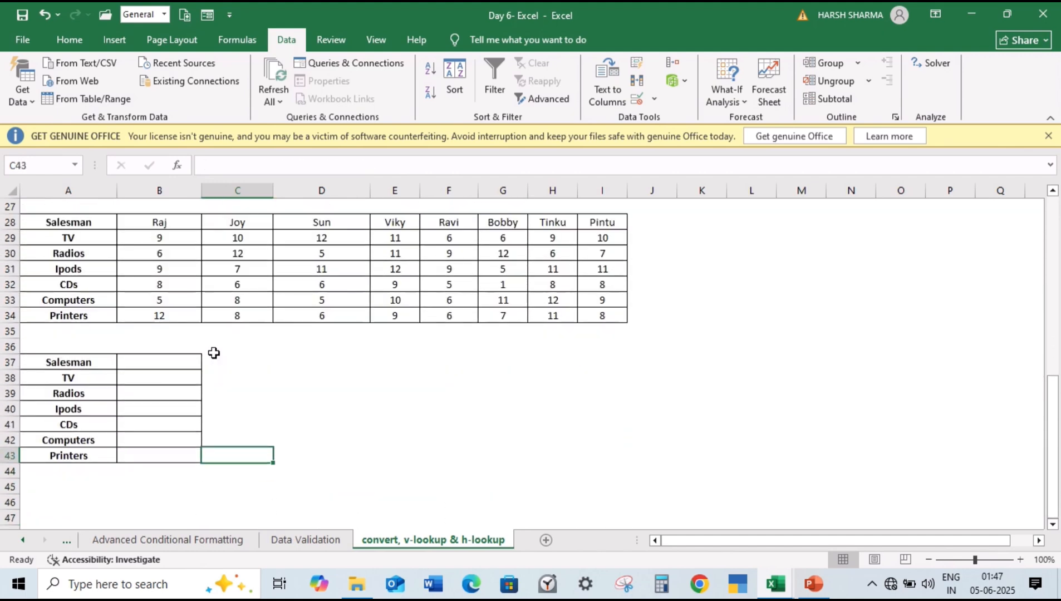
{"action": "key", "text": "Up"}
{"action": "key", "text": "Up"}
{"action": "key", "text": "Up"}
{"action": "key", "text": "Up"}
{"action": "key", "text": "Up"}
{"action": "key", "text": "Up"}
{"action": "key", "text": "Up"}
{"action": "key", "text": "Up"}
{"action": "key", "text": "Up"}
{"action": "key", "text": "Up"}
{"action": "key", "text": "Up"}
{"action": "key", "text": "Up"}
{"action": "key", "text": "Up"}
{"action": "key", "text": "Up"}
{"action": "key", "text": "Up"}
{"action": "key", "text": "Up"}
{"action": "key", "text": "Up"}
{"action": "key", "text": "Up"}
{"action": "key", "text": "Up"}
{"action": "key", "text": "Up"}
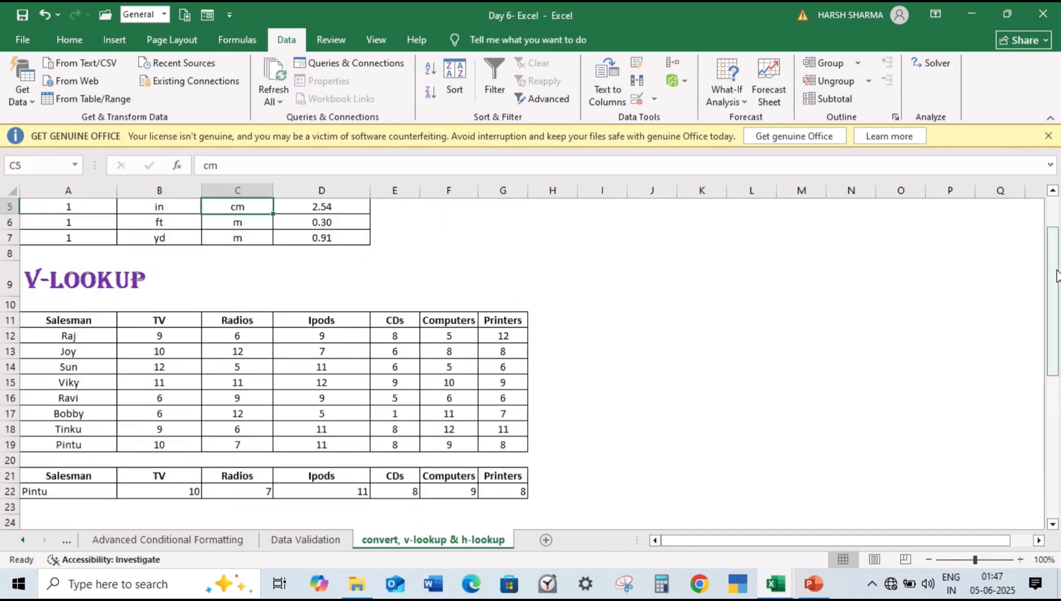
{"action": "left_click_drag", "start_coordinate": [1059, 366], "coordinate": [1056, 545]}
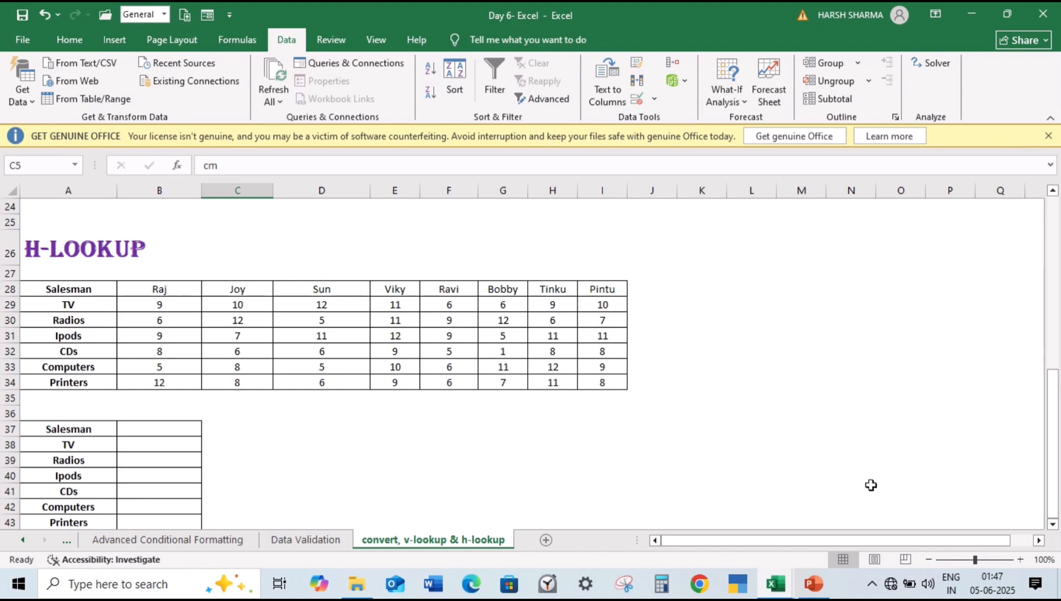
{"action": "left_click", "coordinate": [49, 292]}
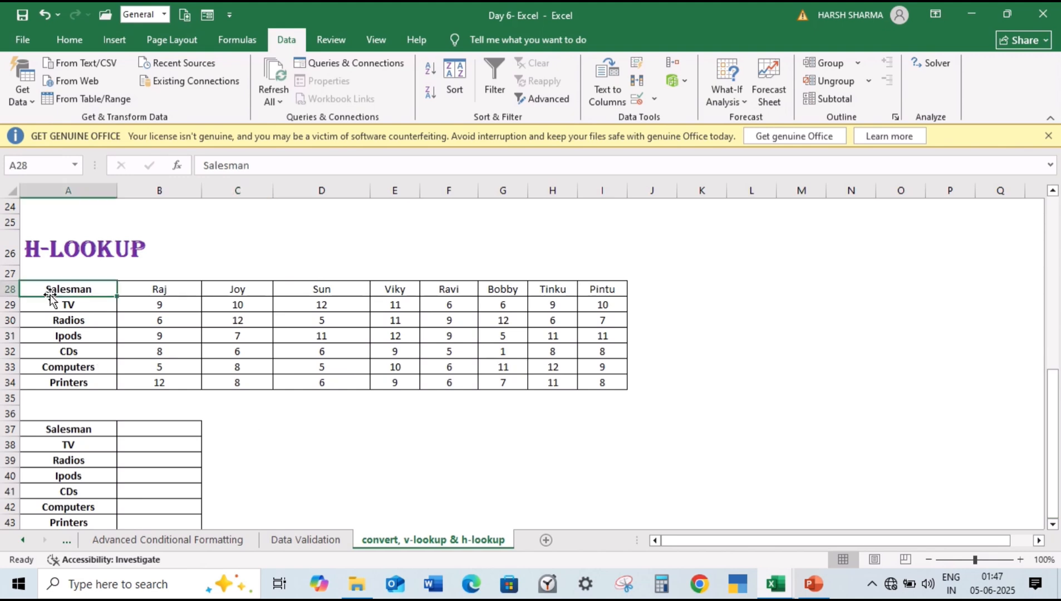
{"action": "left_click_drag", "start_coordinate": [33, 290], "coordinate": [49, 383]}
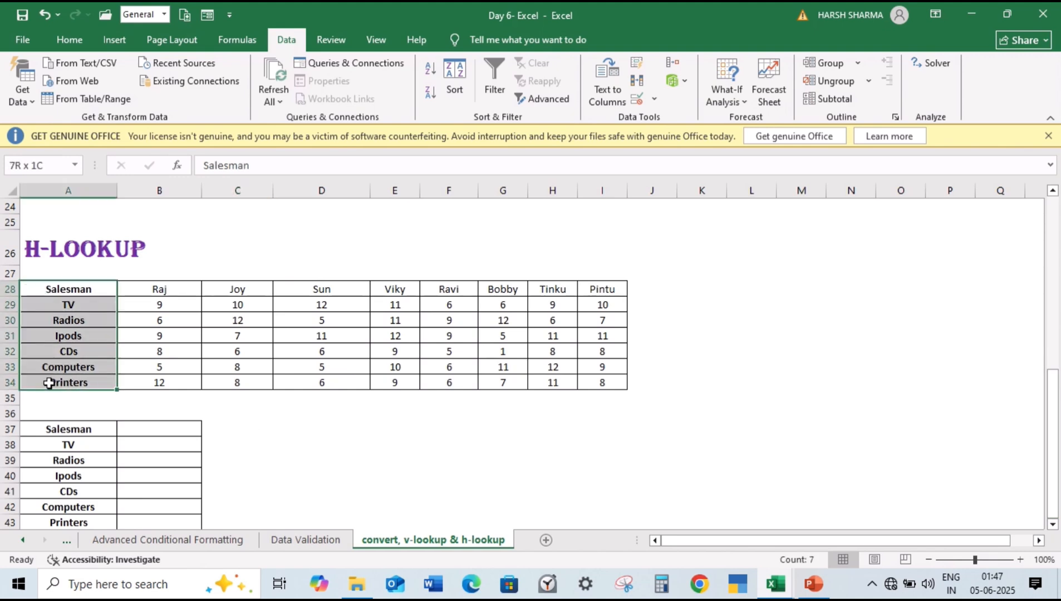
{"action": "left_click", "coordinate": [3, 288]}
{"action": "left_click_drag", "start_coordinate": [167, 306], "coordinate": [473, 382]}
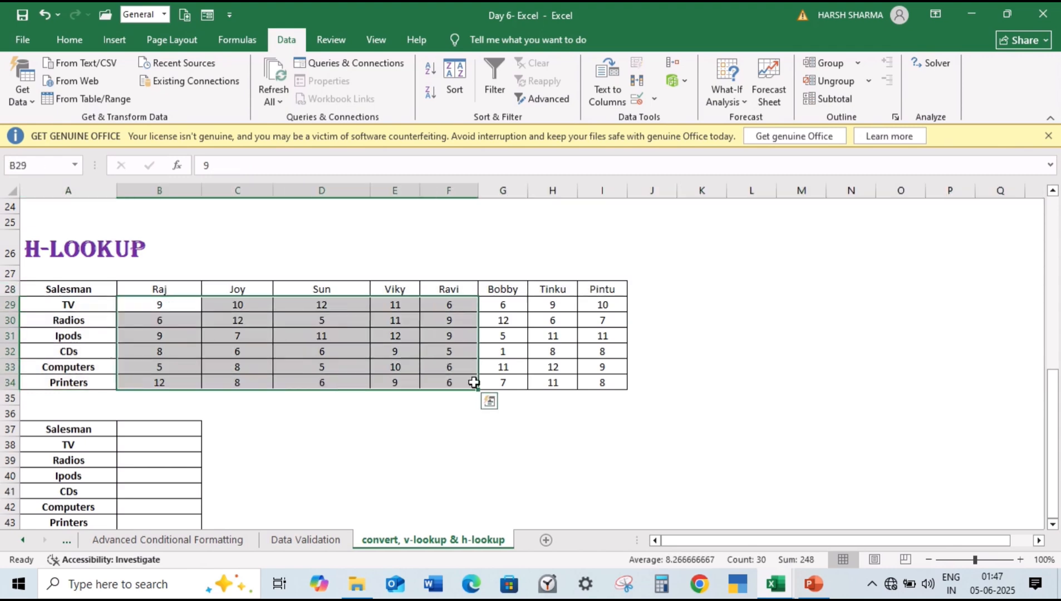
Step: Add a List data validation to the Salesman cell B37 with the source =$B$28:$I$28
{"action": "left_click", "coordinate": [192, 430]}
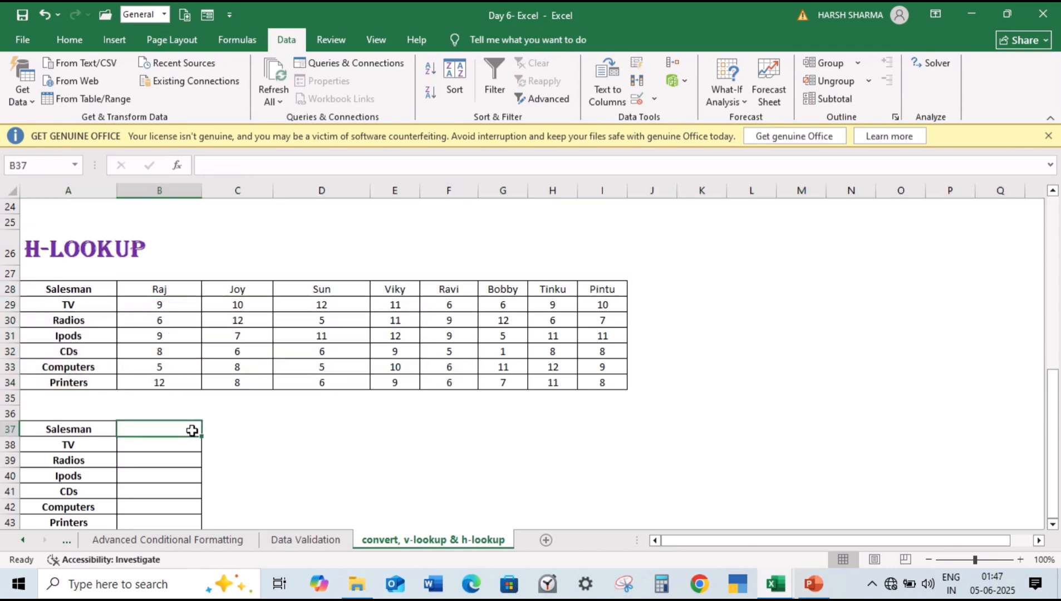
{"action": "type", "text": "="}
{"action": "key", "text": "Escape"}
{"action": "left_click", "coordinate": [651, 100]}
{"action": "left_click", "coordinate": [689, 118]}
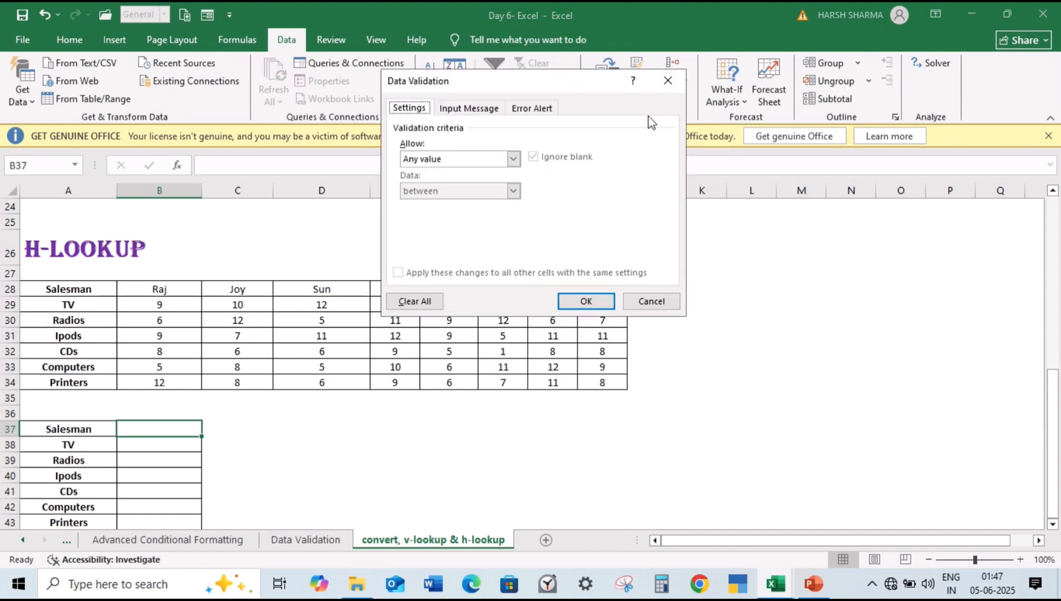
{"action": "left_click", "coordinate": [512, 161]}
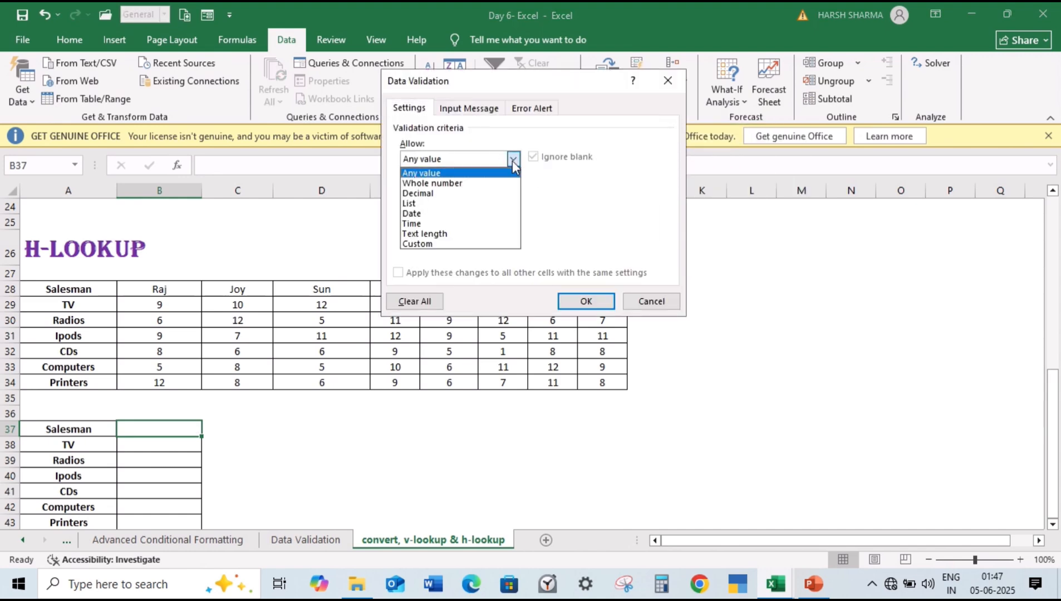
{"action": "left_click", "coordinate": [474, 205]}
{"action": "left_click", "coordinate": [467, 221]}
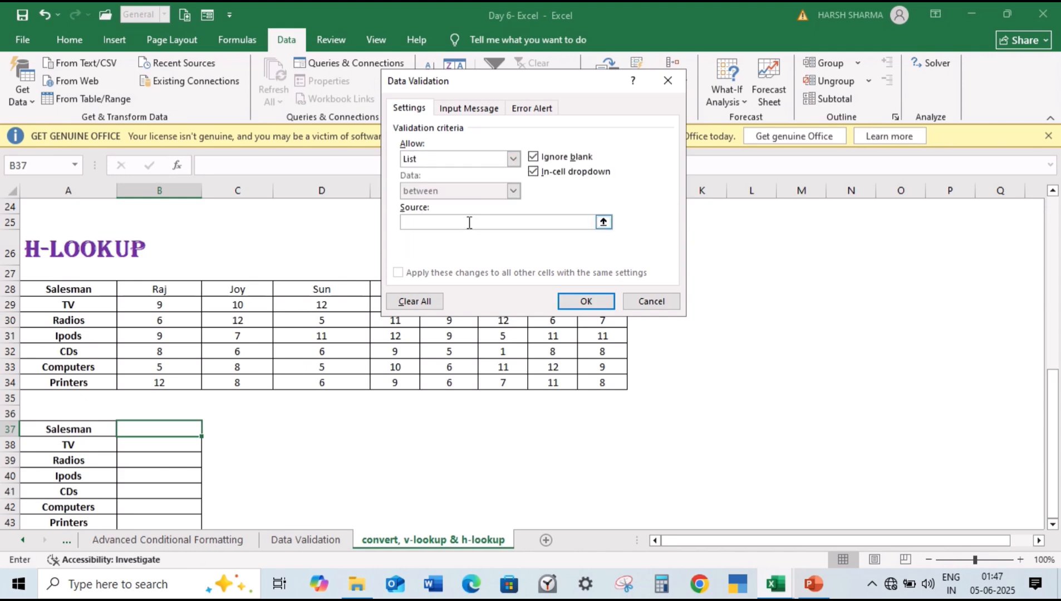
{"action": "left_click_drag", "start_coordinate": [179, 291], "coordinate": [616, 294]}
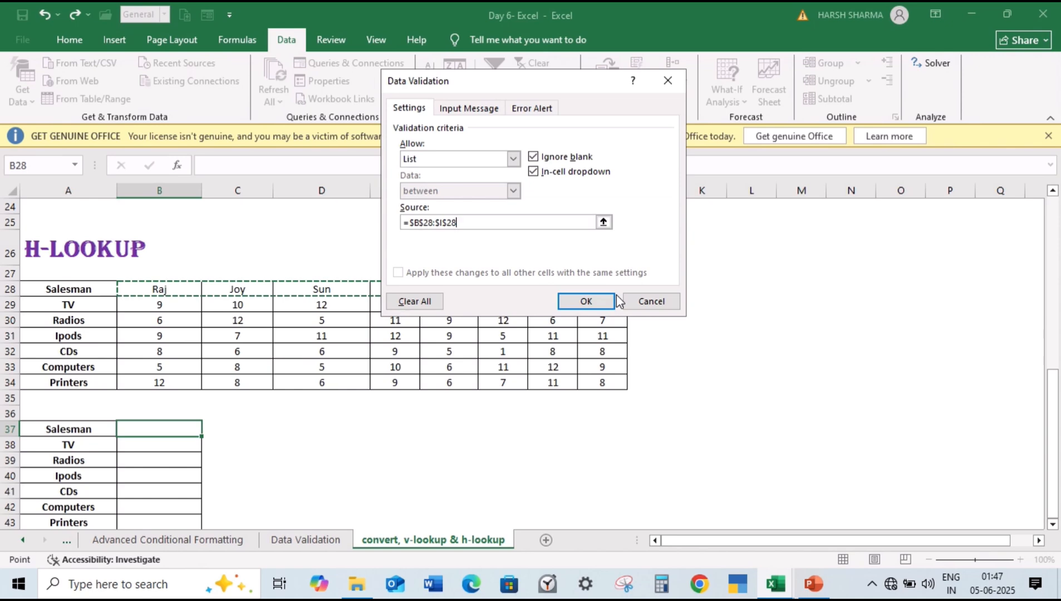
{"action": "left_click", "coordinate": [611, 299]}
Step: Choose the fifth salesman in the B37 validation list
{"action": "left_click", "coordinate": [208, 430]}
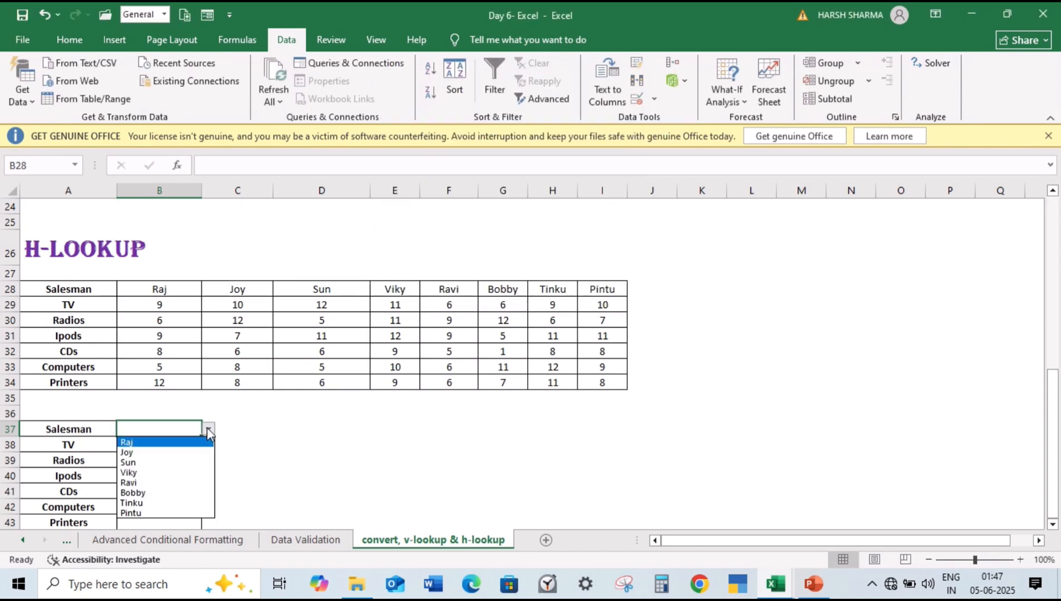
{"action": "left_click", "coordinate": [137, 482]}
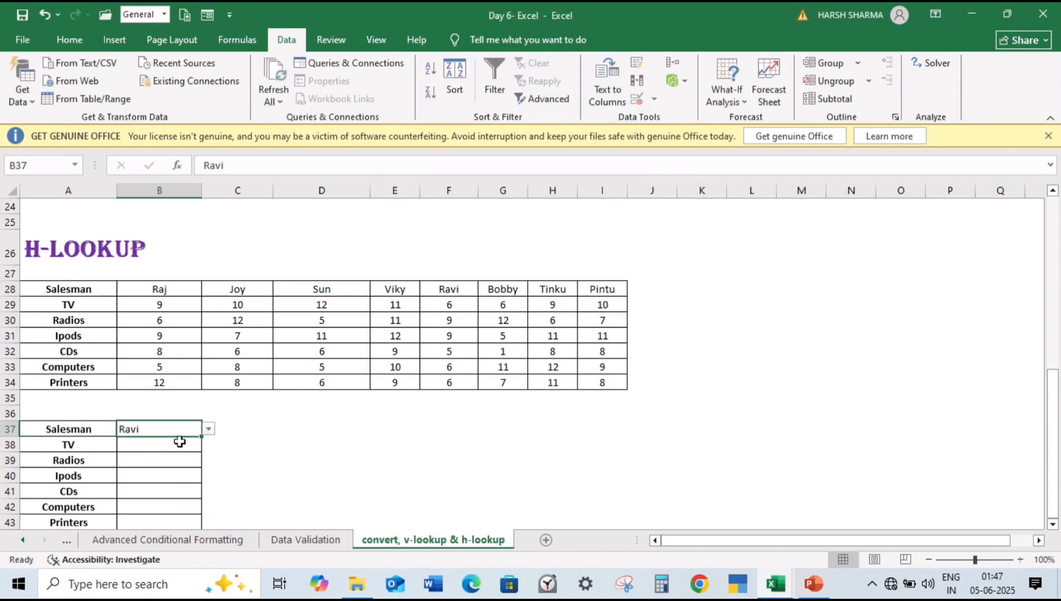
{"action": "left_click", "coordinate": [209, 429]}
{"action": "left_click", "coordinate": [210, 432]}
Step: Begin an HLOOKUP formula in the TV cell B38 with $B$37 as the absolute lookup value
{"action": "left_click", "coordinate": [190, 446]}
{"action": "type", "text": "="}
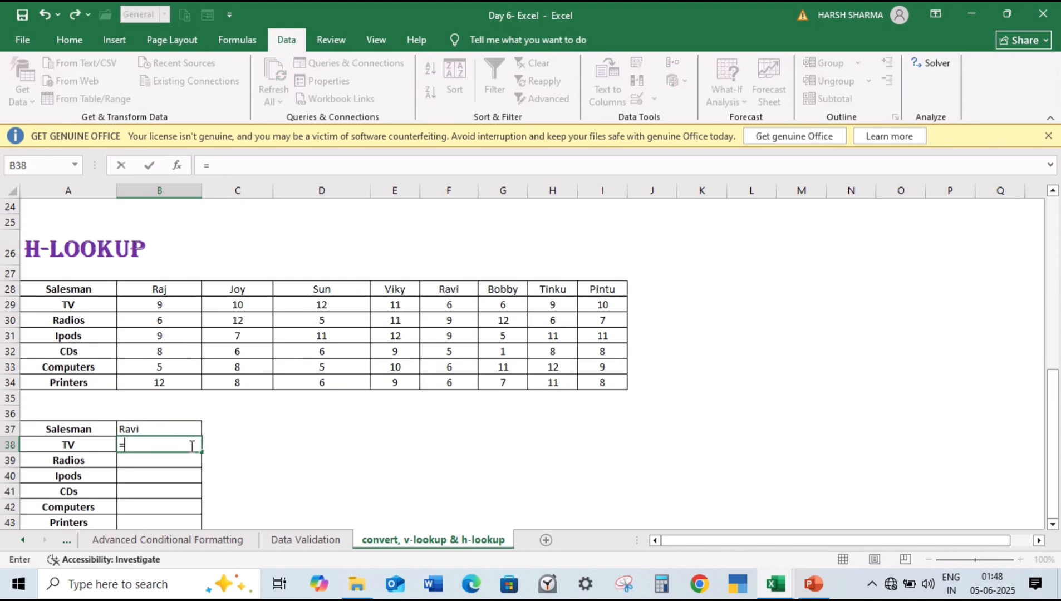
{"action": "type", "text": "HLOOKUP("}
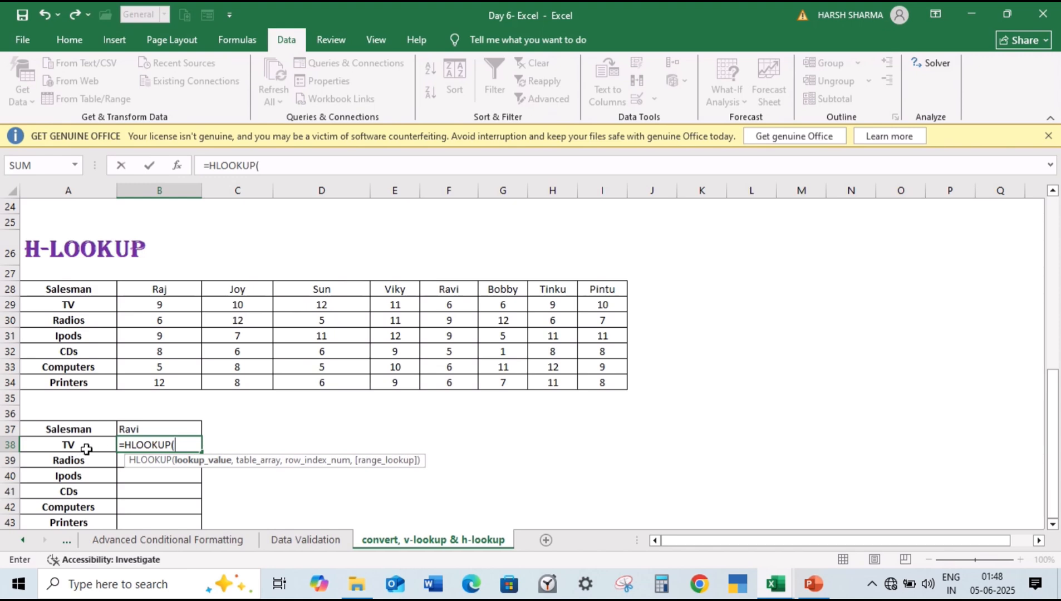
{"action": "left_click", "coordinate": [136, 428]}
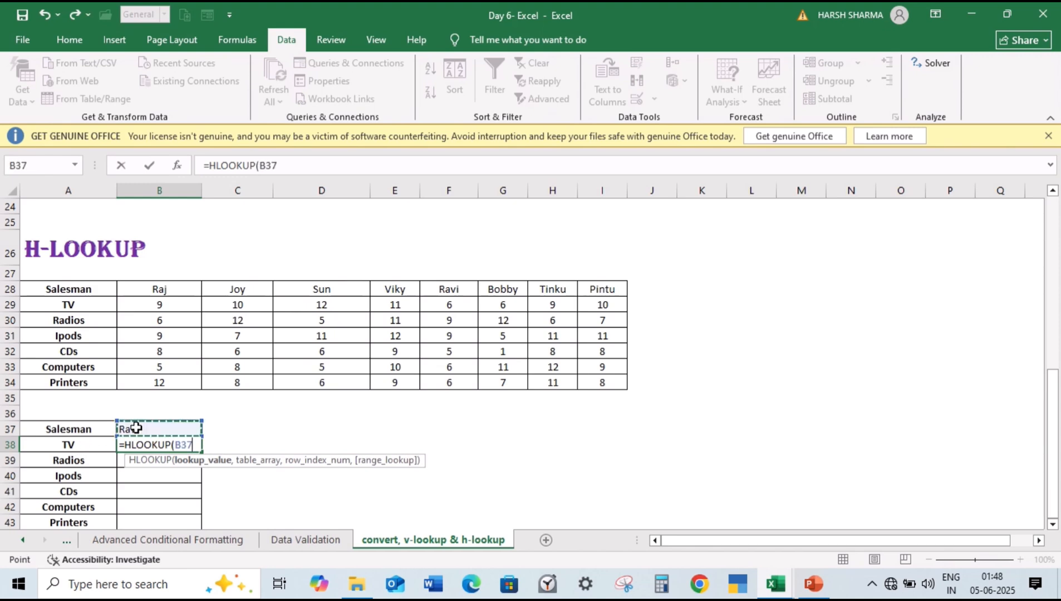
{"action": "key", "text": "F4"}
{"action": "type", "text": ","}
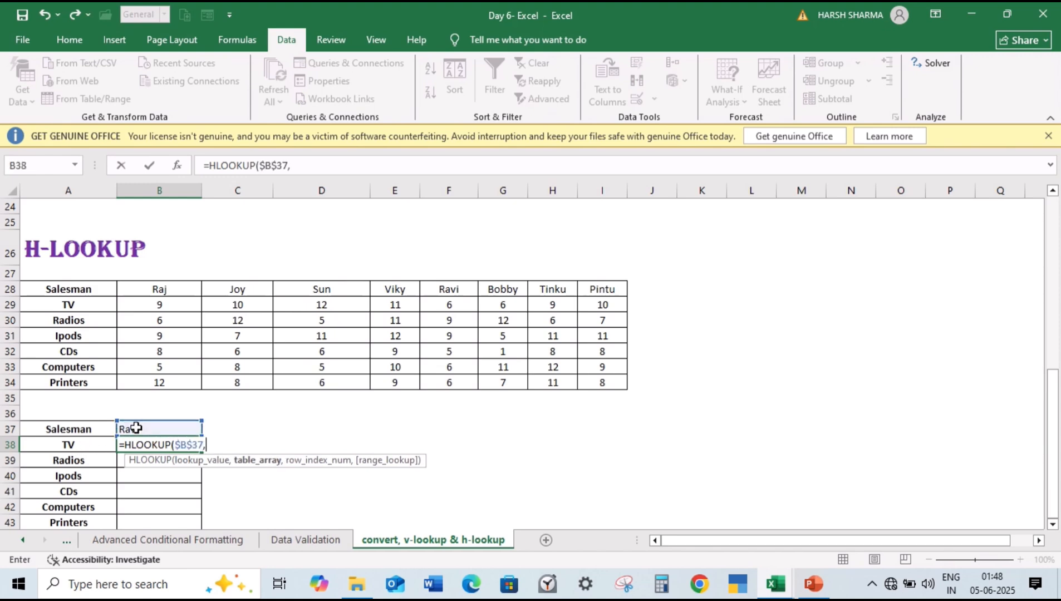
Step: Complete the B38 formula with the absolute table array $A$28:$I$34, row index 2 and exact match 0
{"action": "left_click", "coordinate": [102, 290]}
{"action": "left_click_drag", "start_coordinate": [104, 328], "coordinate": [602, 384]}
{"action": "key", "text": "F4"}
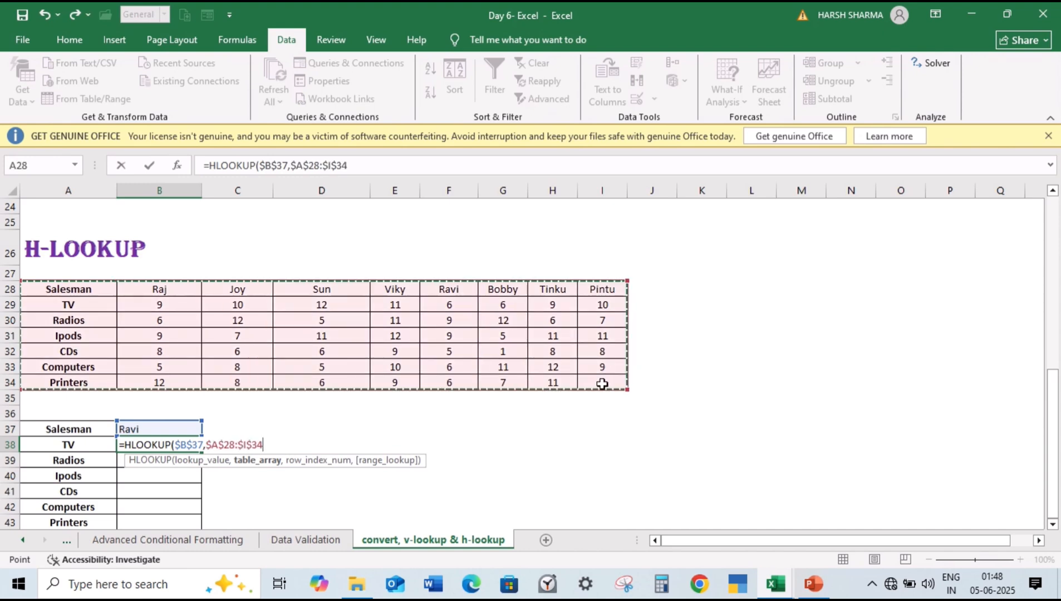
{"action": "type", "text": ","}
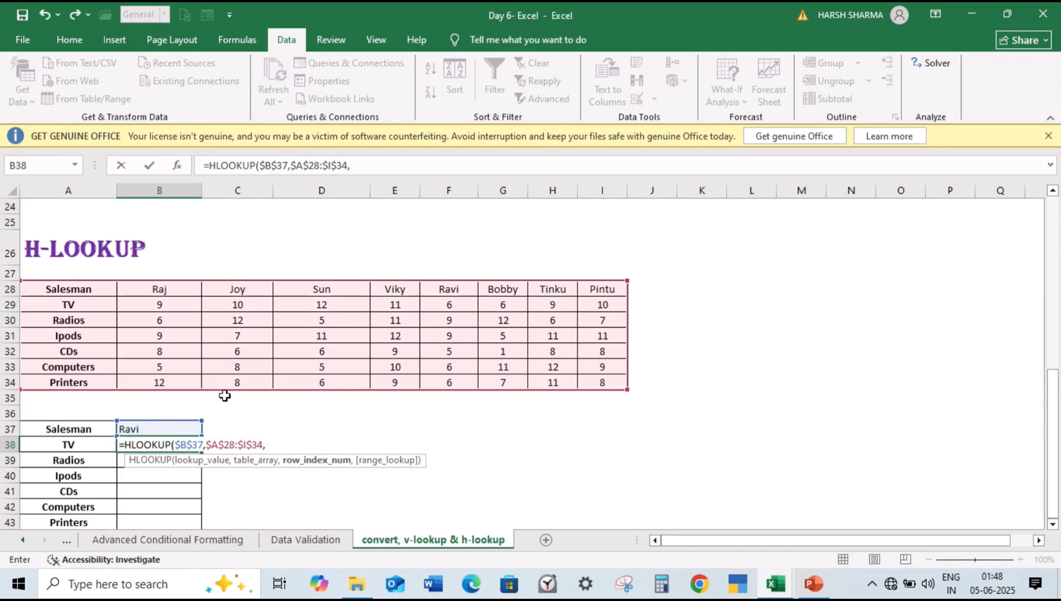
{"action": "type", "text": "2,0)"}
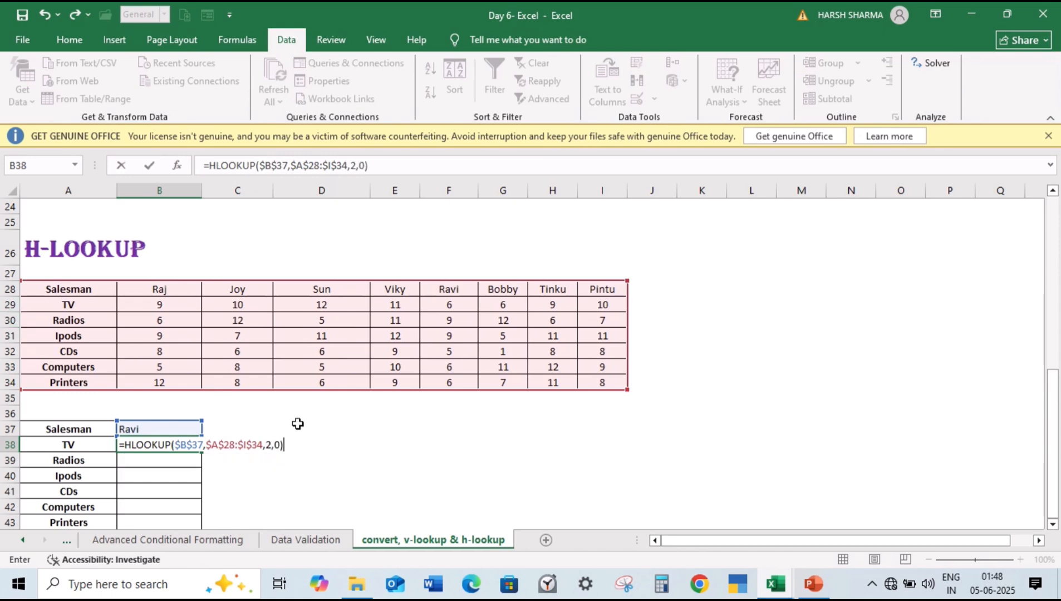
{"action": "key", "text": "Return"}
Step: Enter =HLOOKUP($B$37,$A$28:$I$34,3,0) in the Radios cell B39, using absolute references for the lookup value and table array
{"action": "type", "text": "="}
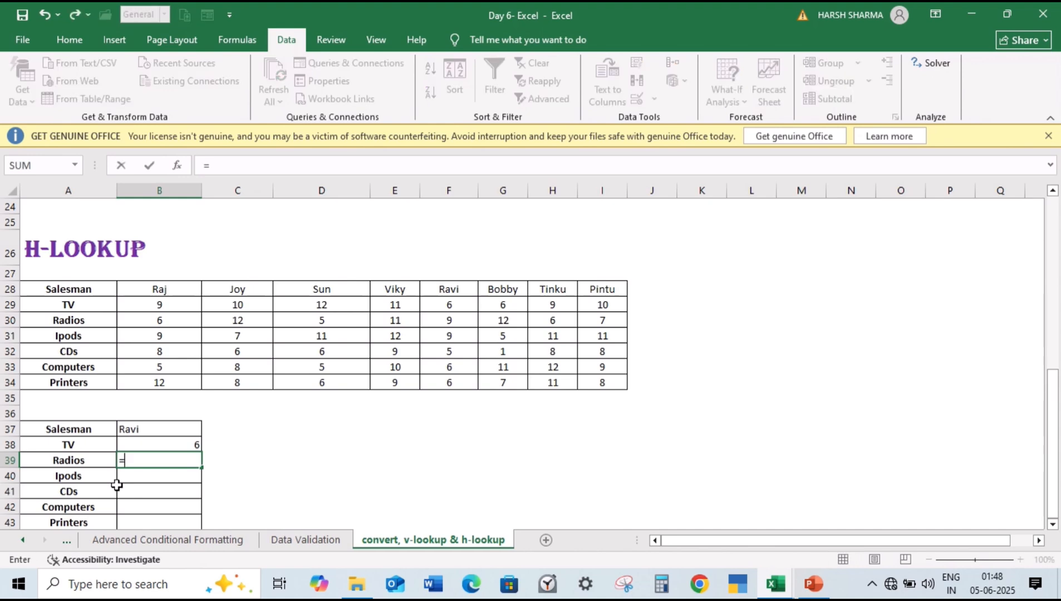
{"action": "type", "text": "HLOOKUP("}
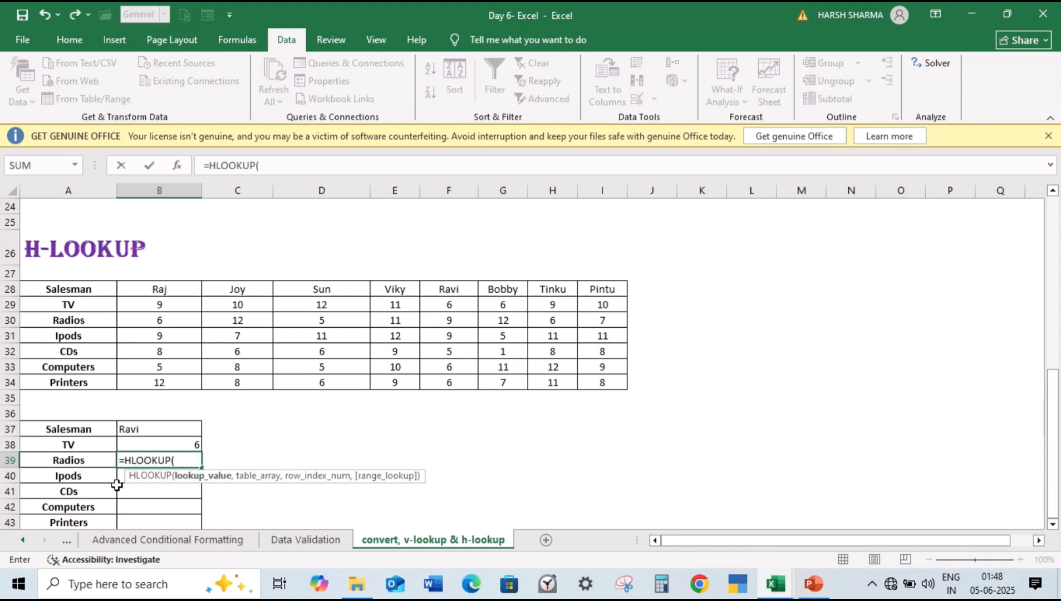
{"action": "left_click", "coordinate": [145, 432]}
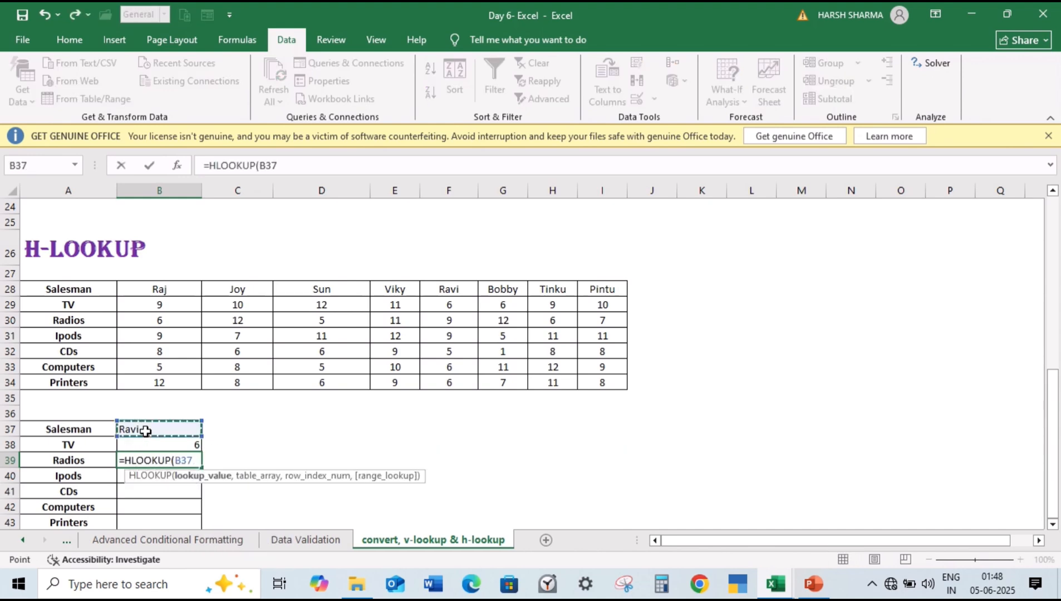
{"action": "key", "text": "F4"}
{"action": "type", "text": ","}
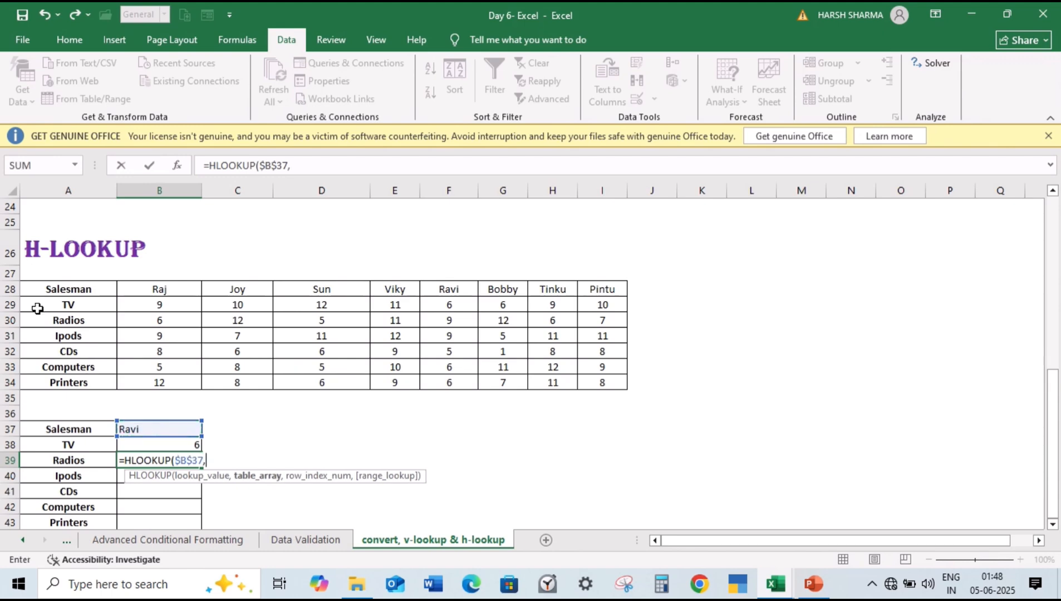
{"action": "left_click_drag", "start_coordinate": [47, 293], "coordinate": [617, 386]}
{"action": "key", "text": "F4"}
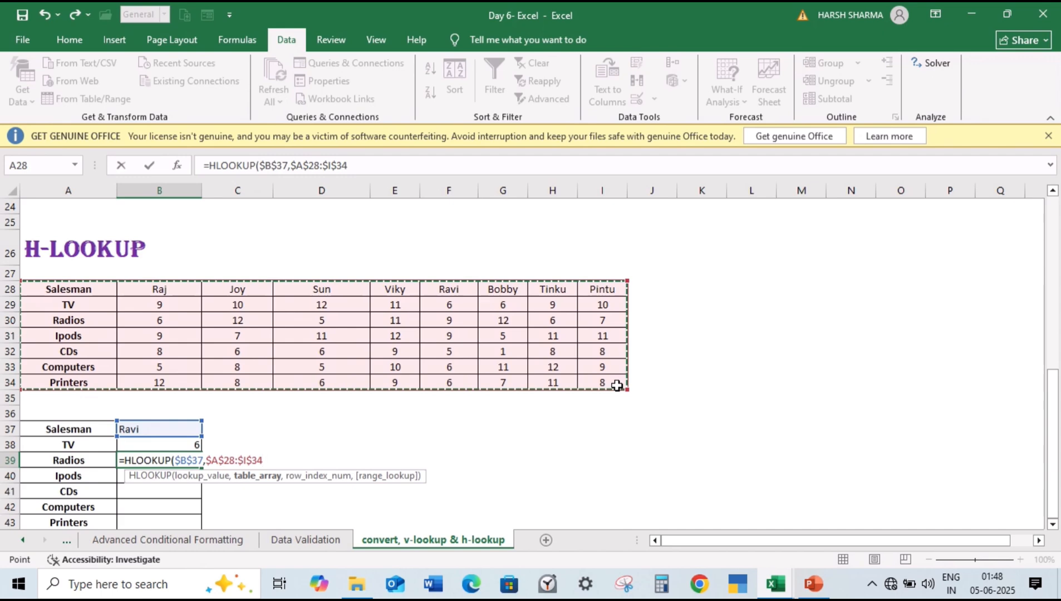
{"action": "type", "text": ","}
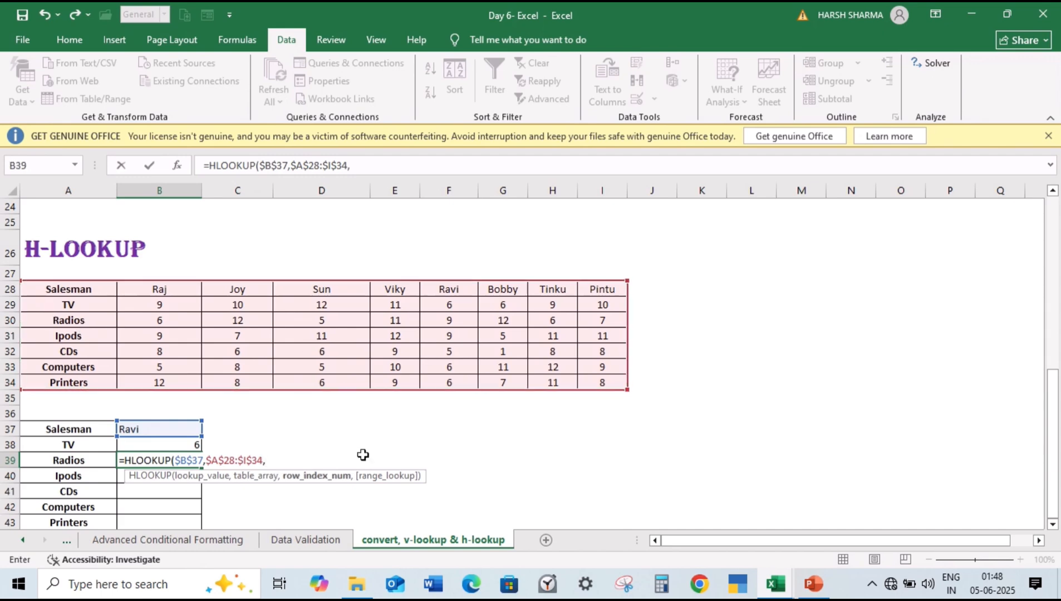
{"action": "type", "text": "3,0"}
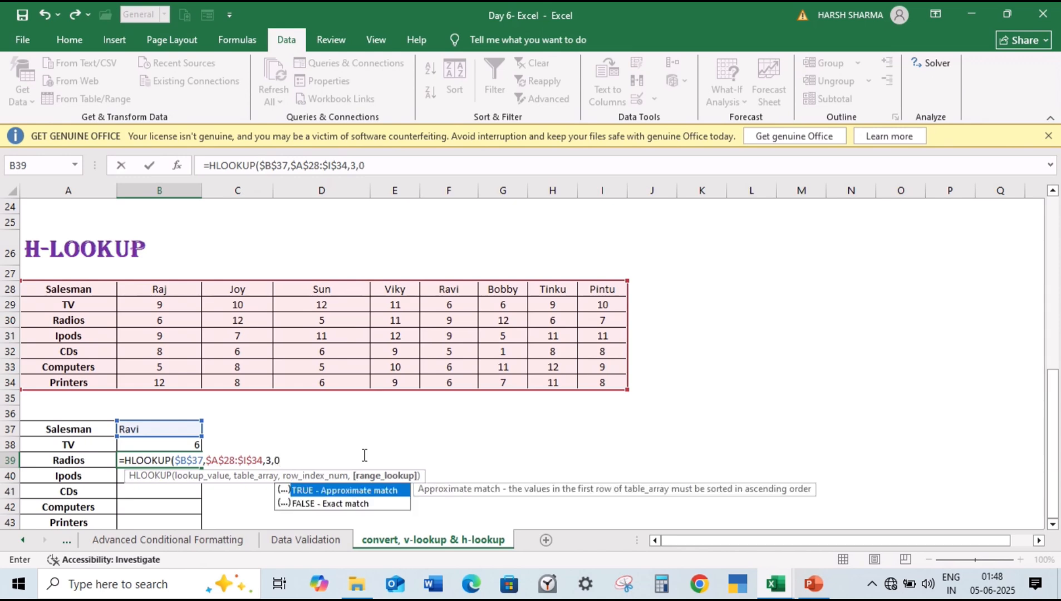
{"action": "key", "text": "Return"}
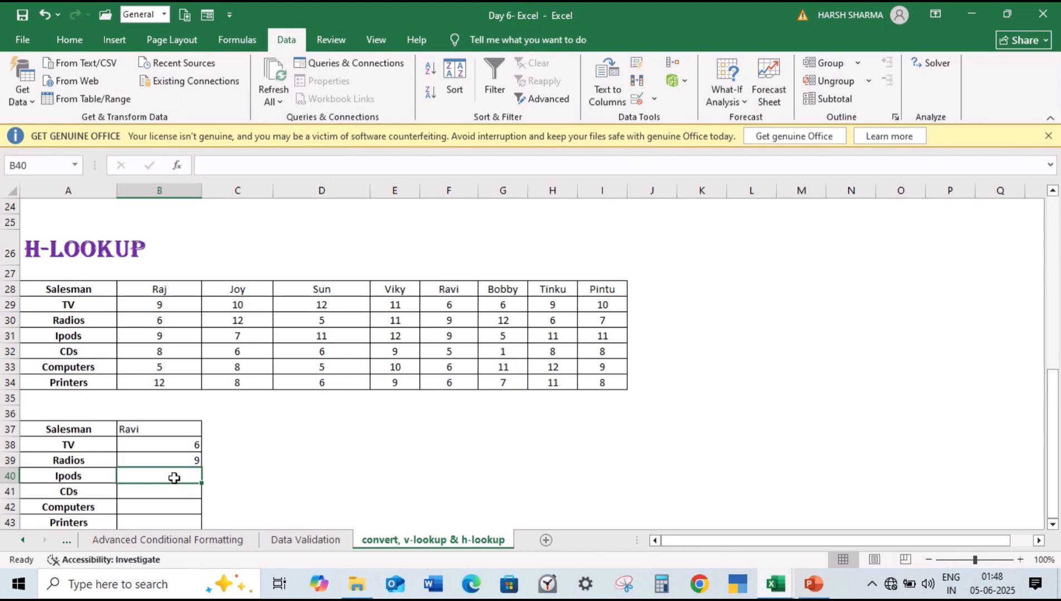
Step: Enter =HLOOKUP($B$37,$A$28:$I$34,4,0) in the Ipods cell B40, using absolute references for the lookup value and table array
{"action": "type", "text": "=H"}
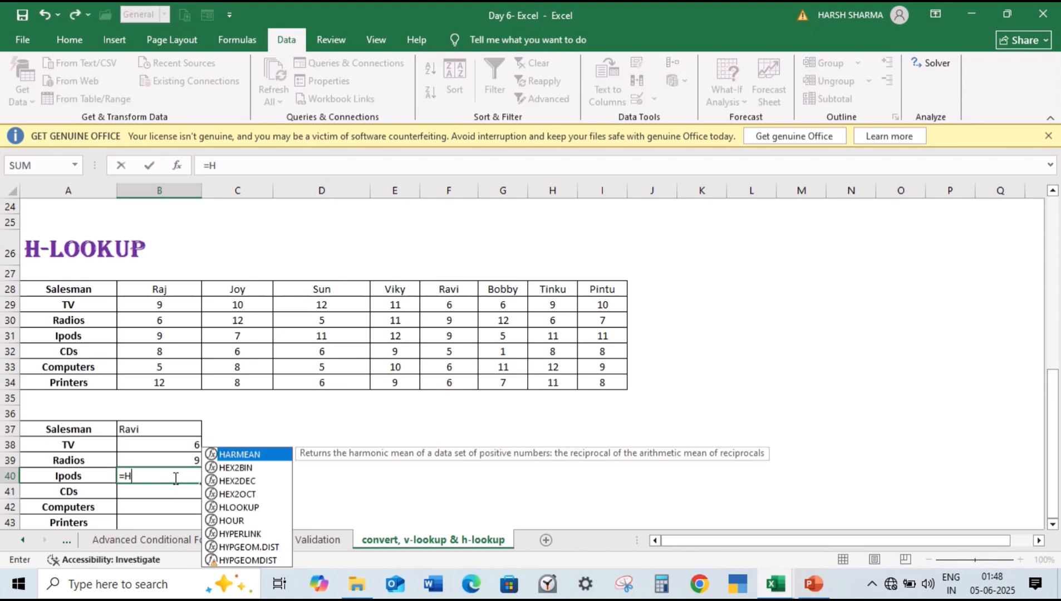
{"action": "type", "text": "LOOKU"}
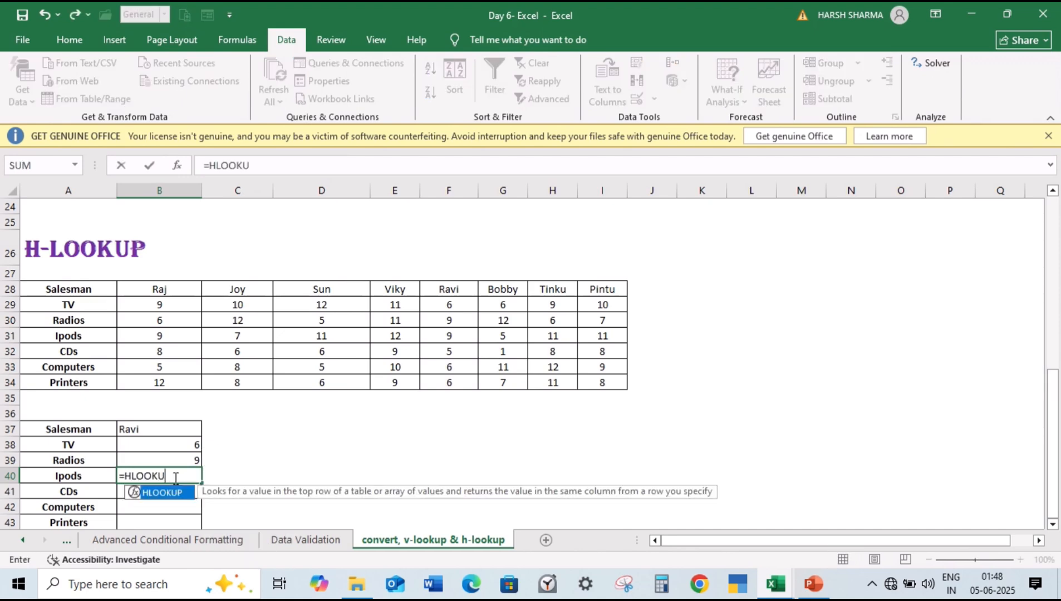
{"action": "type", "text": "P("}
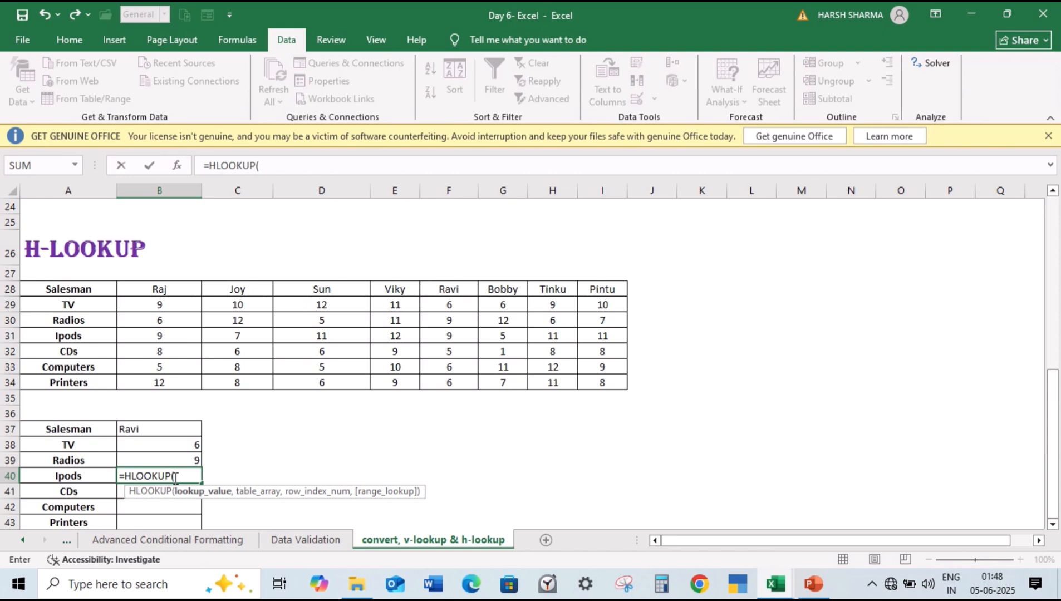
{"action": "left_click", "coordinate": [134, 427]}
{"action": "key", "text": "F4"}
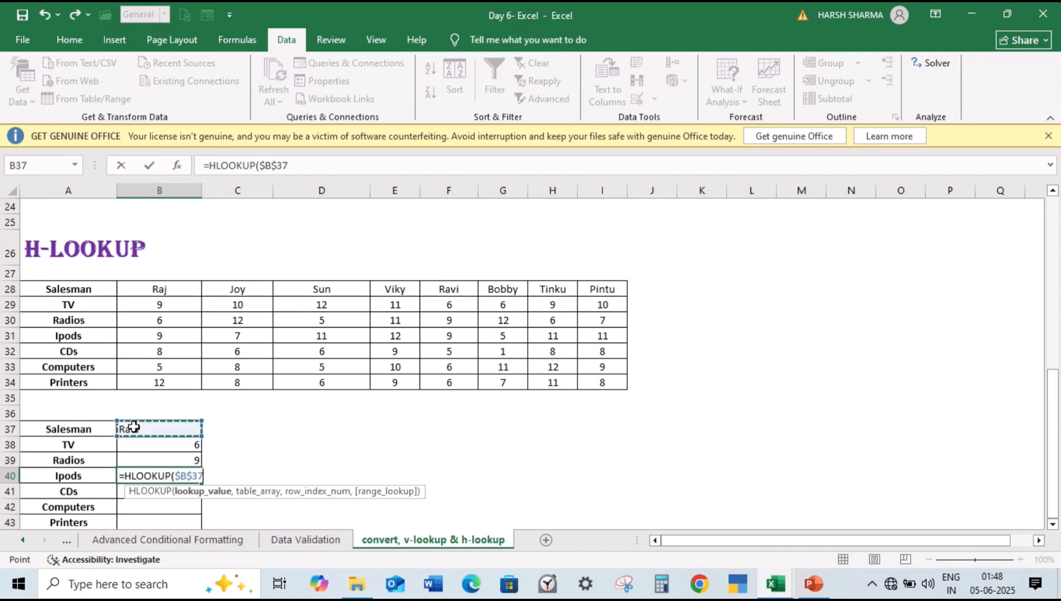
{"action": "type", "text": ","}
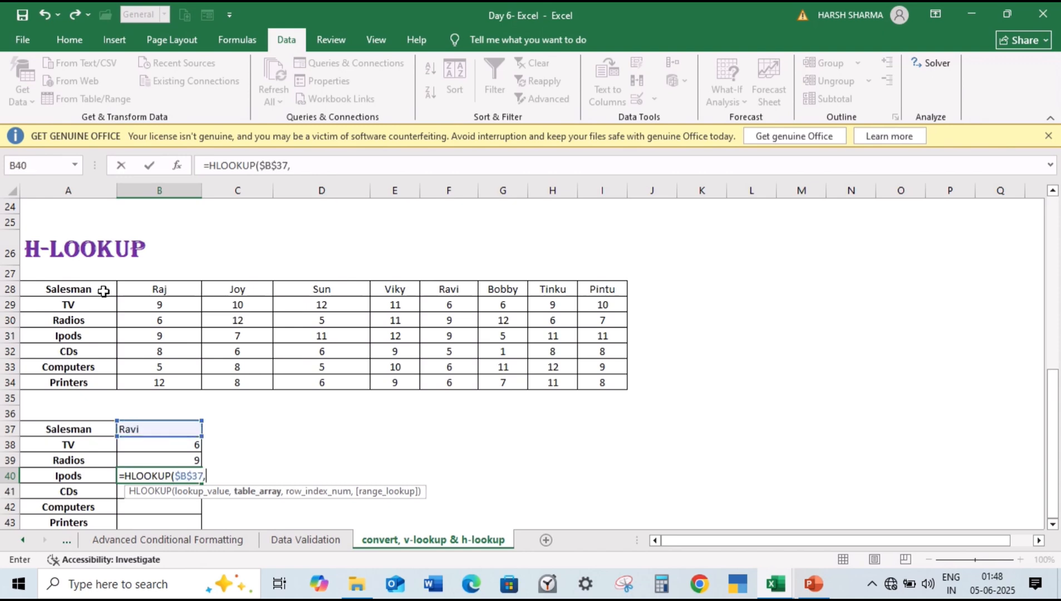
{"action": "left_click_drag", "start_coordinate": [102, 288], "coordinate": [612, 382]}
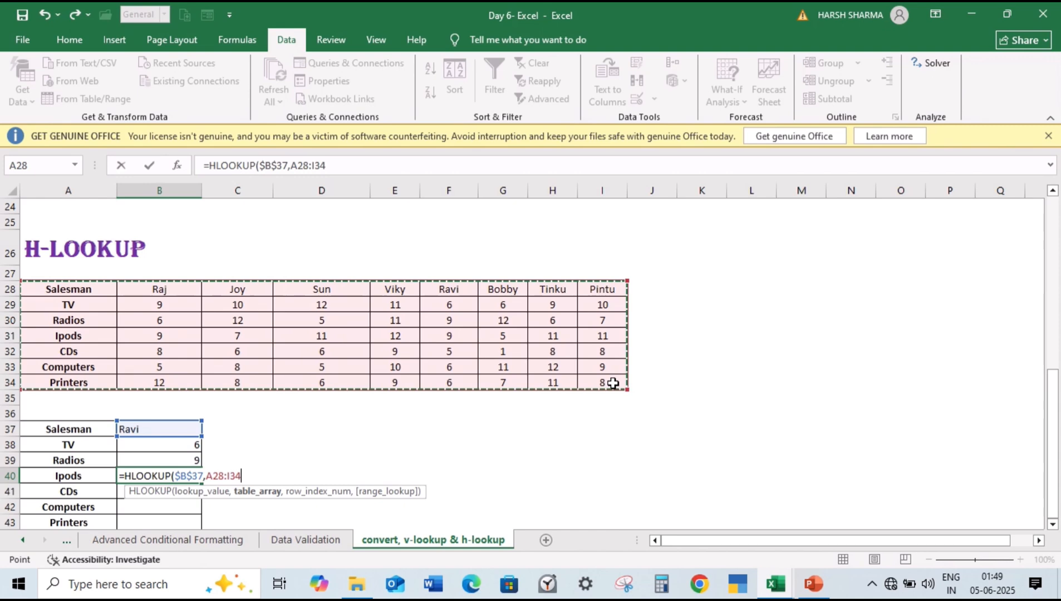
{"action": "key", "text": "F4"}
{"action": "type", "text": ","}
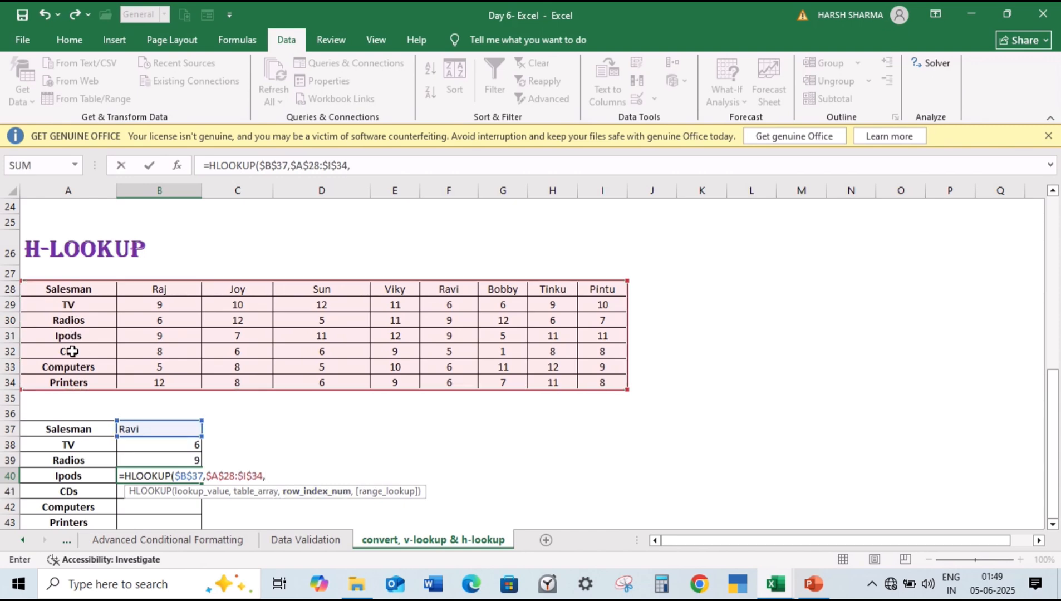
{"action": "type", "text": "4,0)"}
{"action": "key", "text": "Return"}
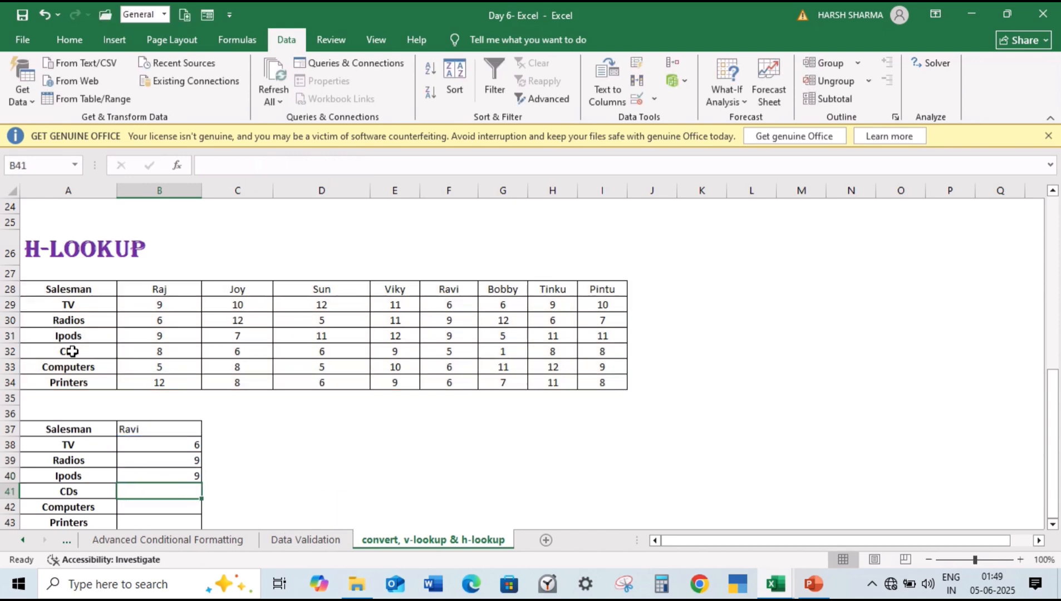
Step: Fill the B40 formula down to the Printers cell B43 and set the row index in the CDs cell B41 to 5
{"action": "left_click", "coordinate": [196, 477]}
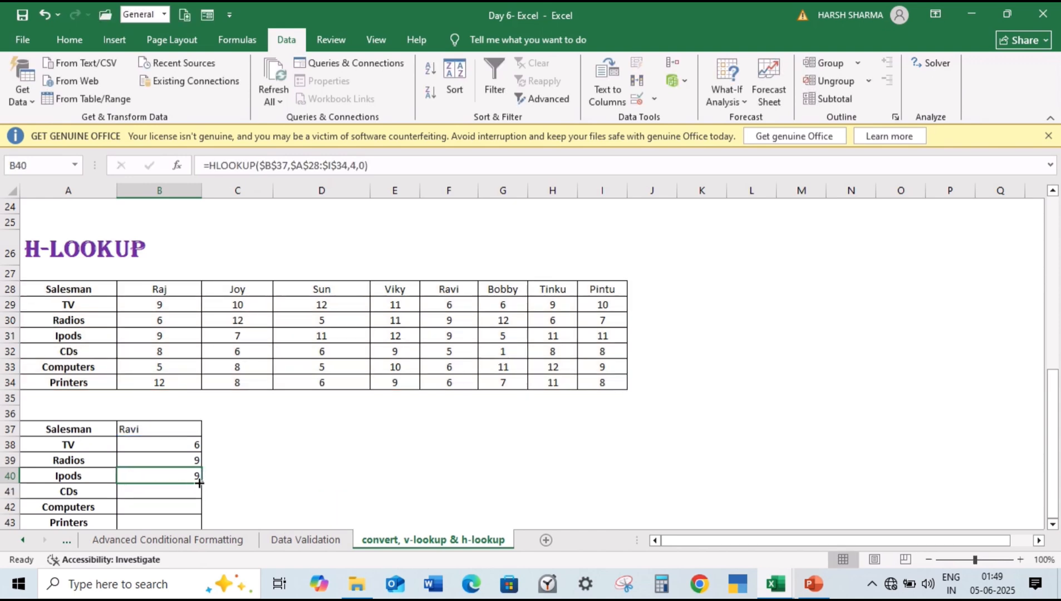
{"action": "double_click", "coordinate": [199, 482]}
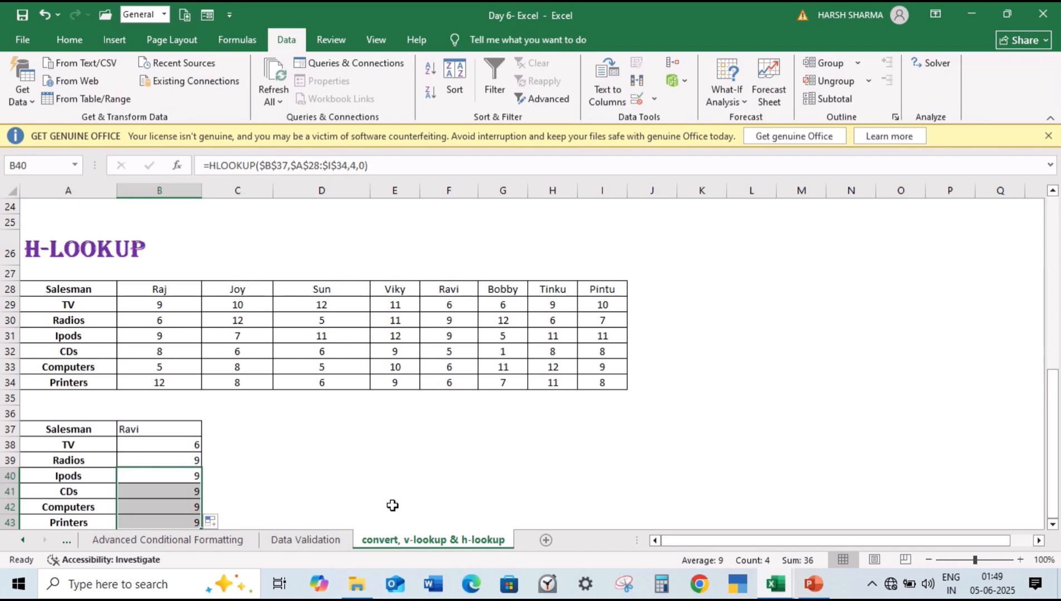
{"action": "double_click", "coordinate": [170, 493]}
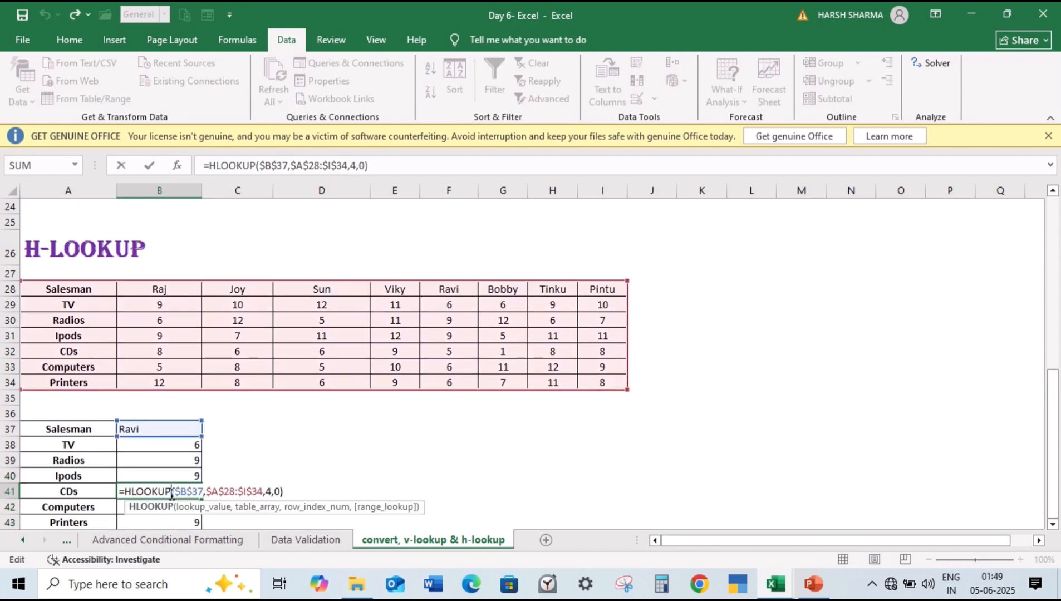
{"action": "left_click", "coordinate": [270, 491]}
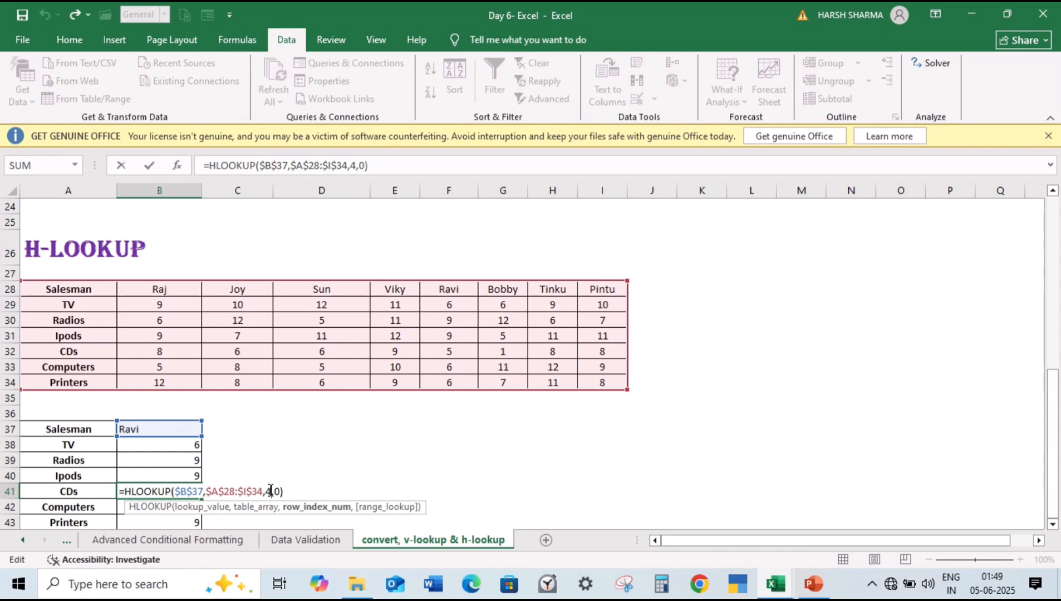
{"action": "key", "text": "BackSpace"}
{"action": "type", "text": "5"}
{"action": "key", "text": "Return"}
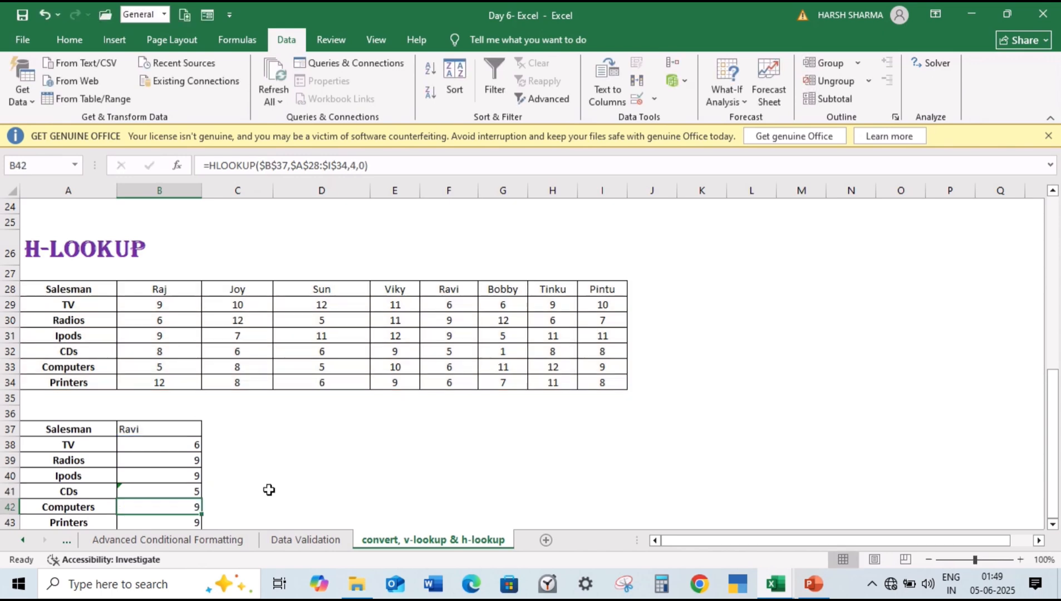
Step: Set the row index of the HLOOKUP formula in the Computers cell B42 to 6
{"action": "double_click", "coordinate": [162, 505]}
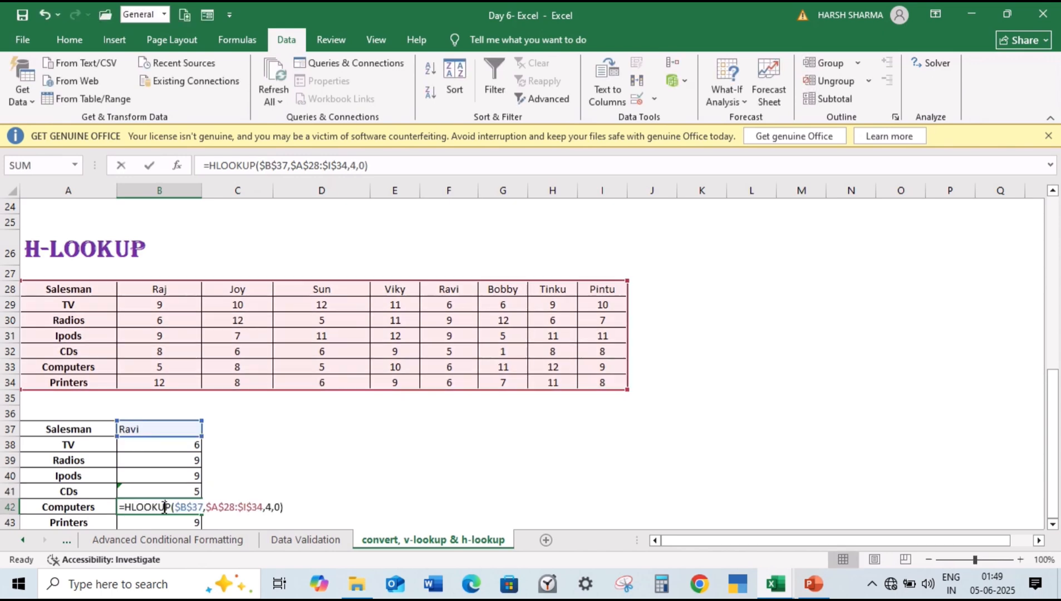
{"action": "left_click", "coordinate": [271, 504]}
{"action": "key", "text": "BackSpace"}
{"action": "type", "text": "6"}
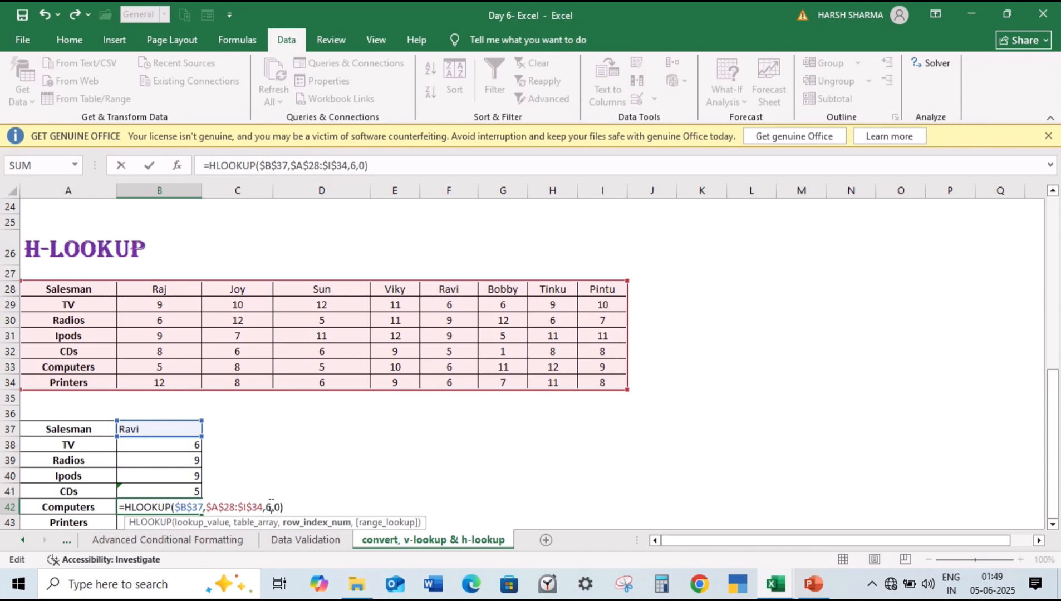
{"action": "key", "text": "Return"}
Step: Set the row index of the HLOOKUP formula in the Printers cell B43 to 7
{"action": "double_click", "coordinate": [189, 522]}
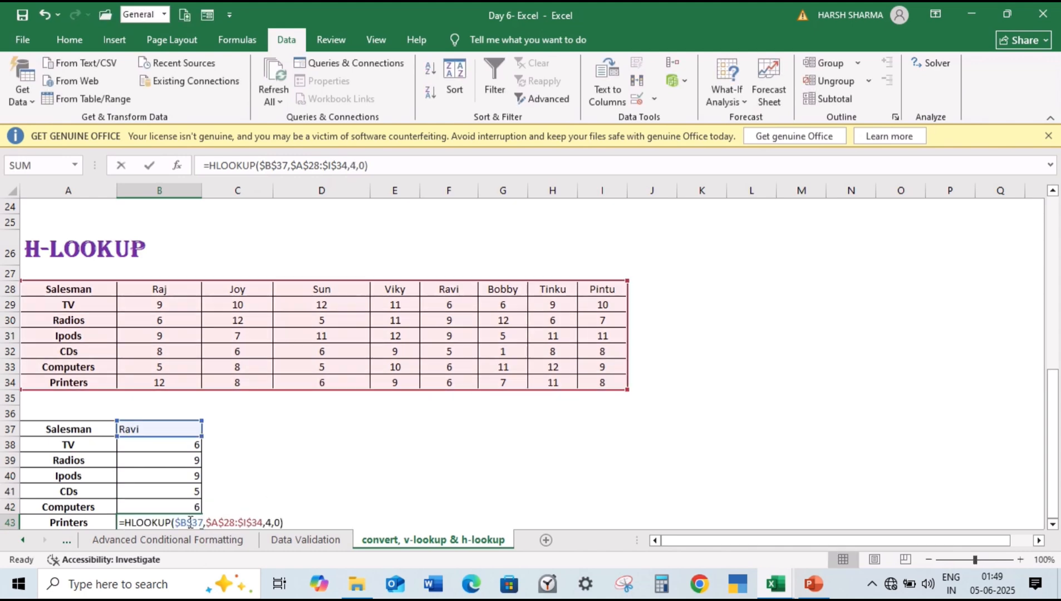
{"action": "left_click", "coordinate": [271, 522]}
{"action": "key", "text": "BackSpace"}
{"action": "type", "text": "7"}
{"action": "key", "text": "Return"}
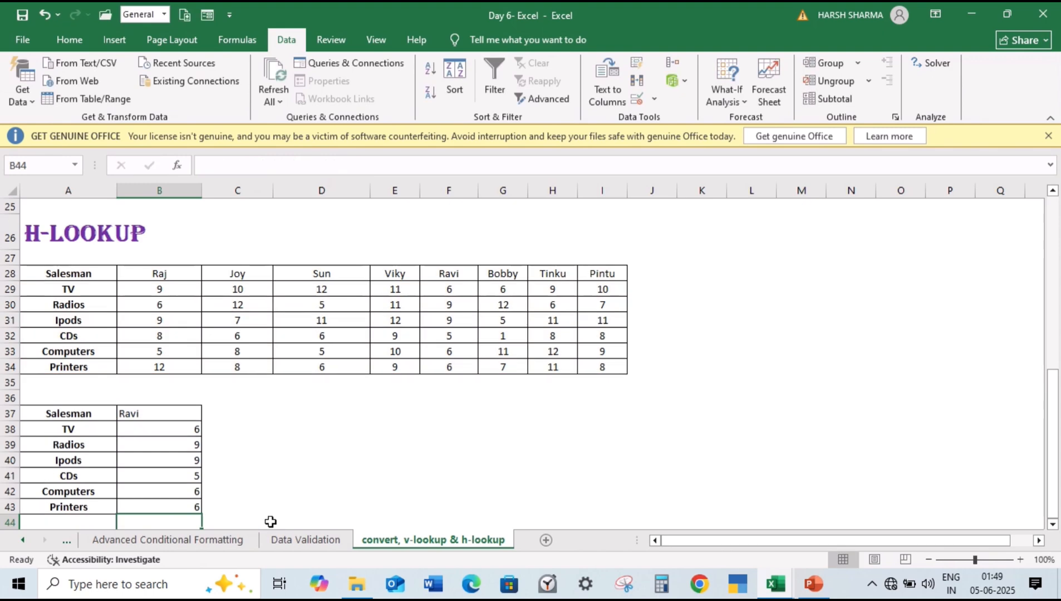
Step: Choose the sixth salesman in the B37 validation list and compare the source values in G29:G34 with the lookup results below B37
{"action": "left_click", "coordinate": [156, 412]}
{"action": "left_click", "coordinate": [208, 414]}
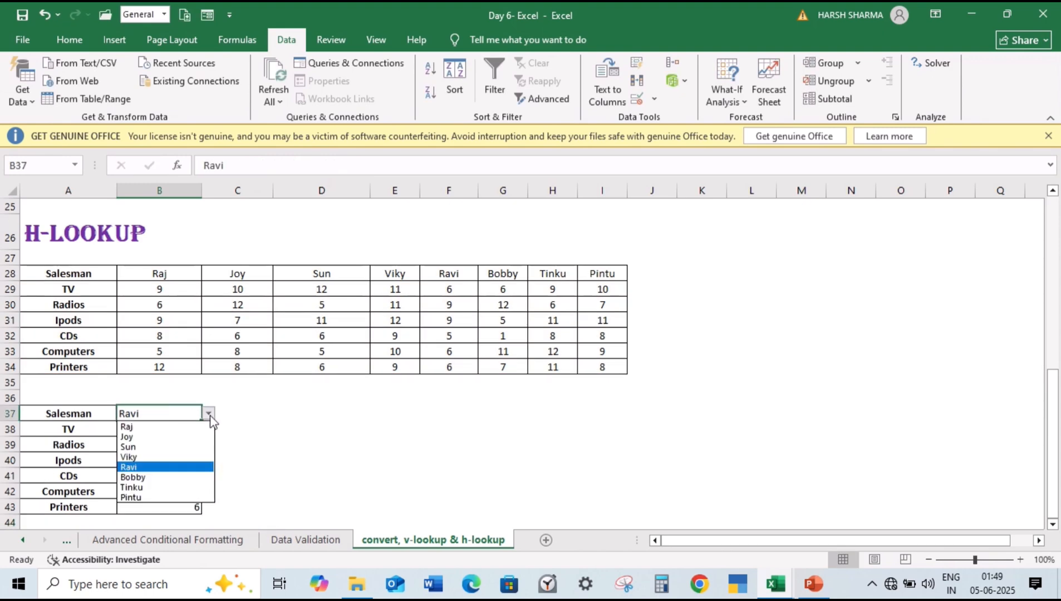
{"action": "left_click", "coordinate": [160, 477]}
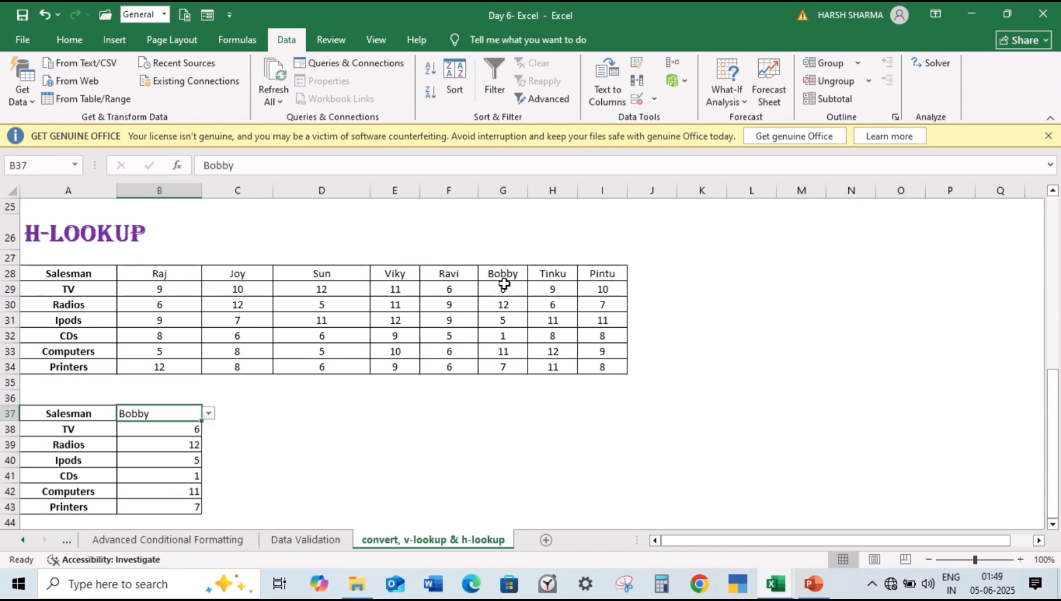
{"action": "left_click_drag", "start_coordinate": [507, 288], "coordinate": [505, 368]}
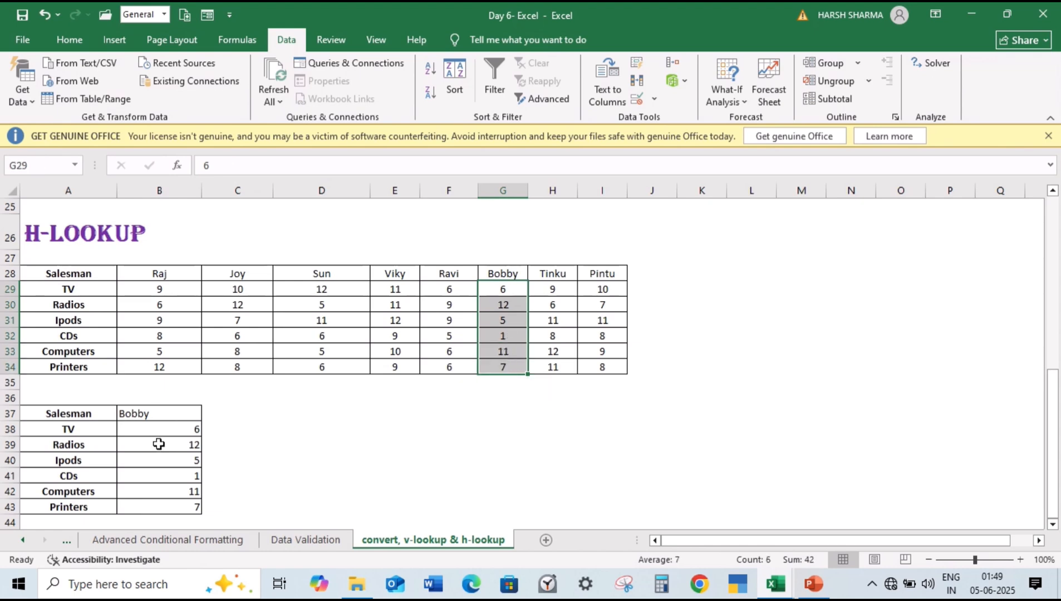
{"action": "left_click_drag", "start_coordinate": [159, 441], "coordinate": [156, 507]}
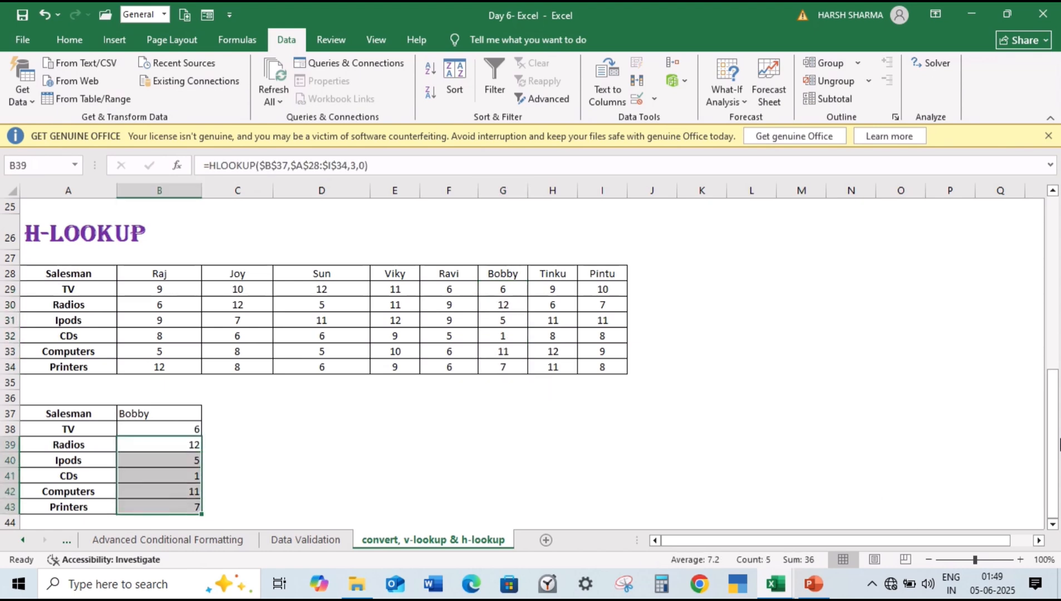
{"action": "left_click_drag", "start_coordinate": [1052, 379], "coordinate": [1049, 238]}
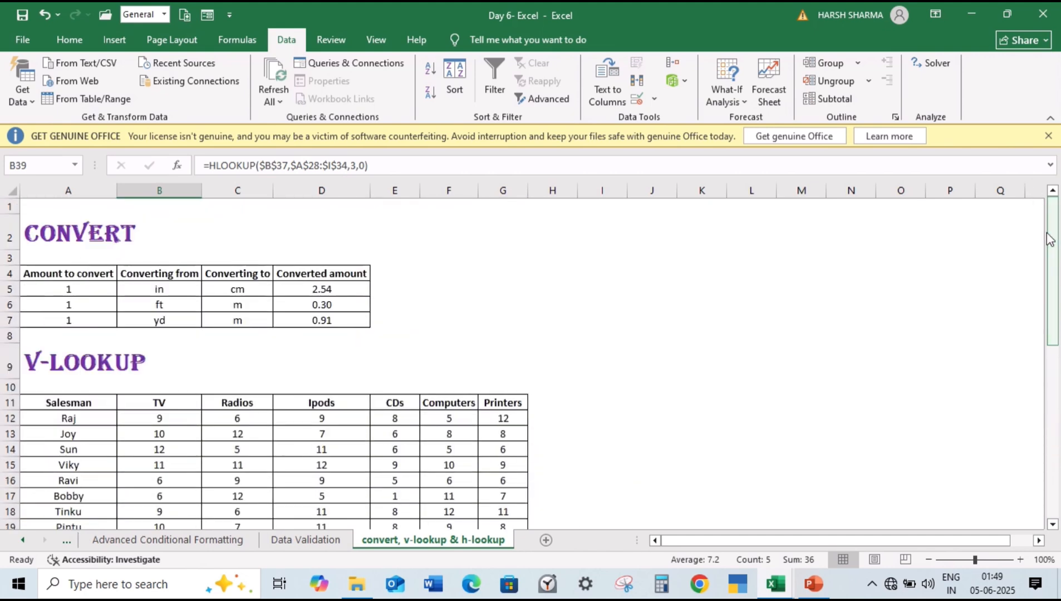
{"action": "left_click", "coordinate": [228, 403]}
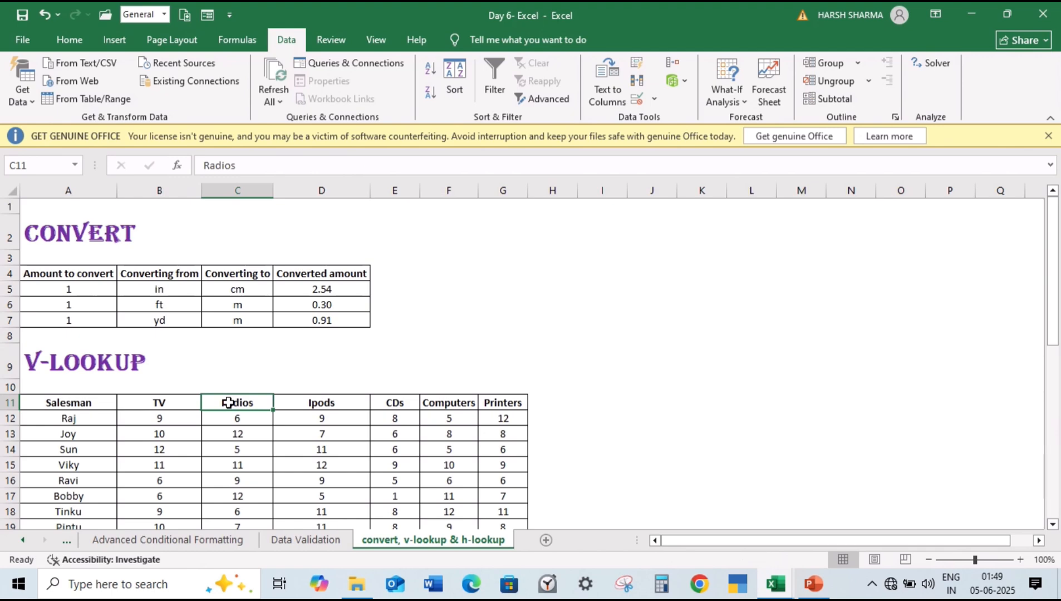